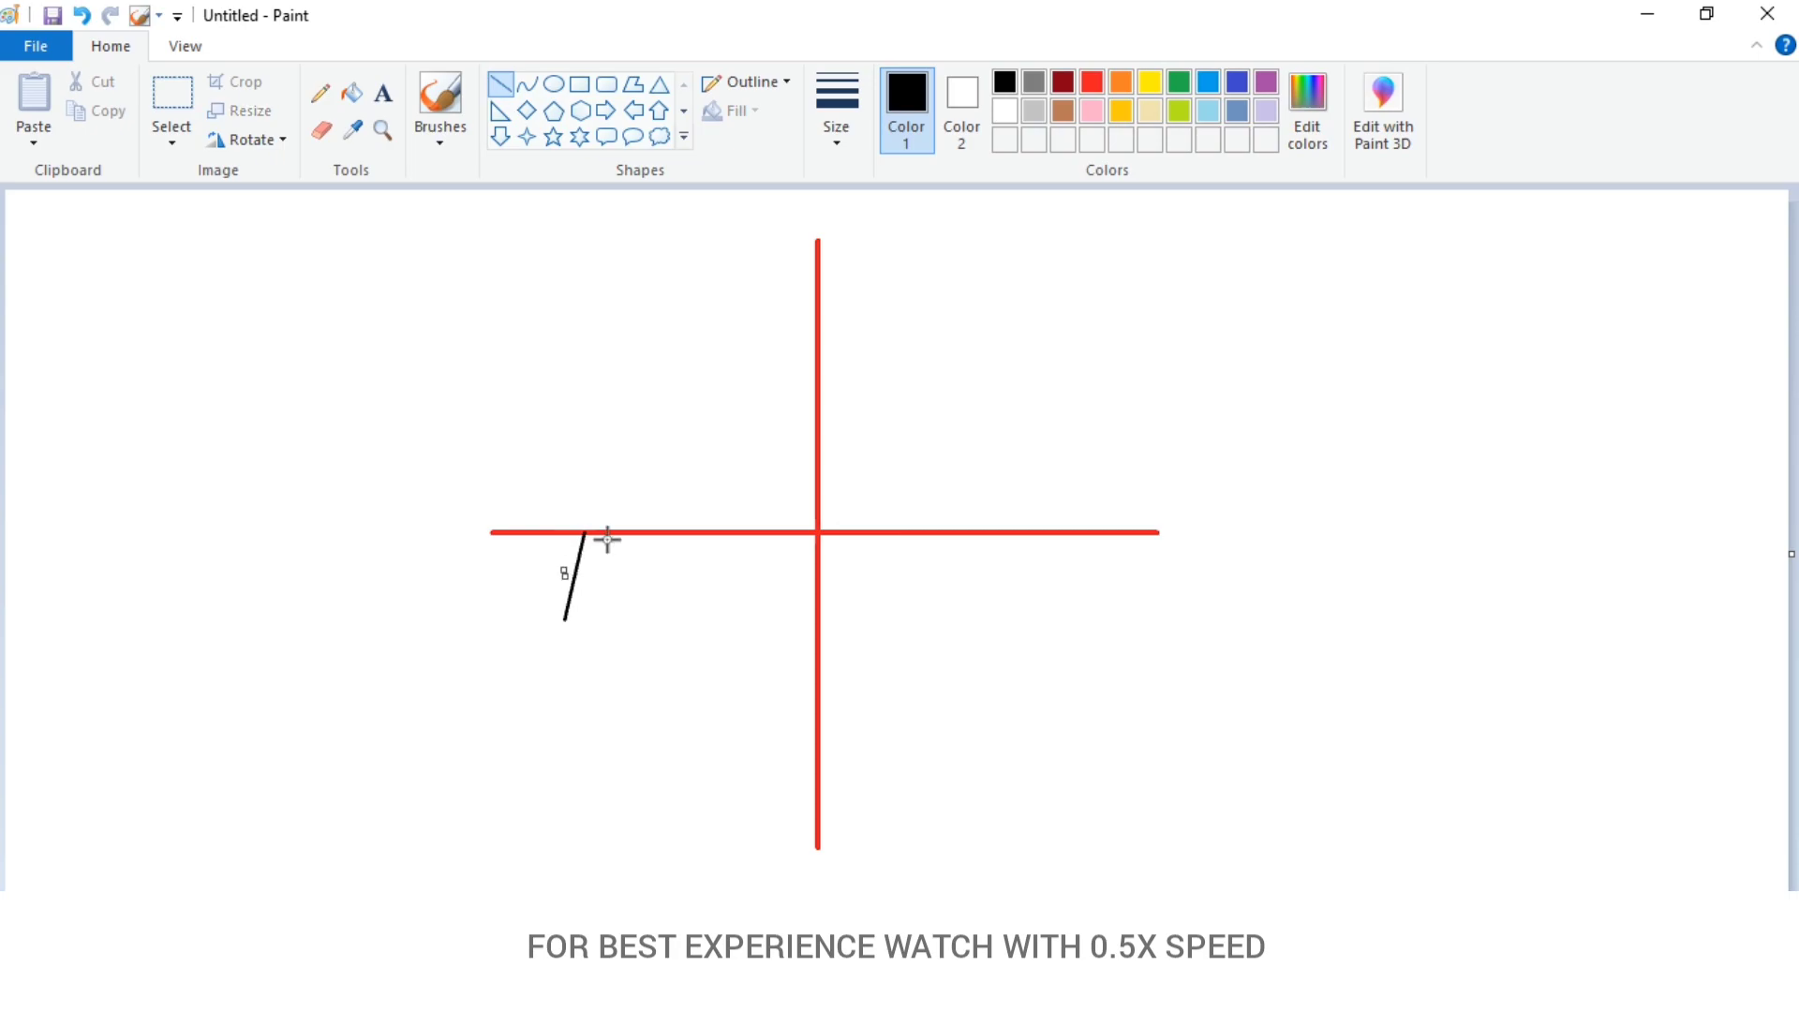
# Draw the scalloped lower-left petal edge with the Curve tool, reaching the vertical red guide.
pyautogui.click(528, 86)
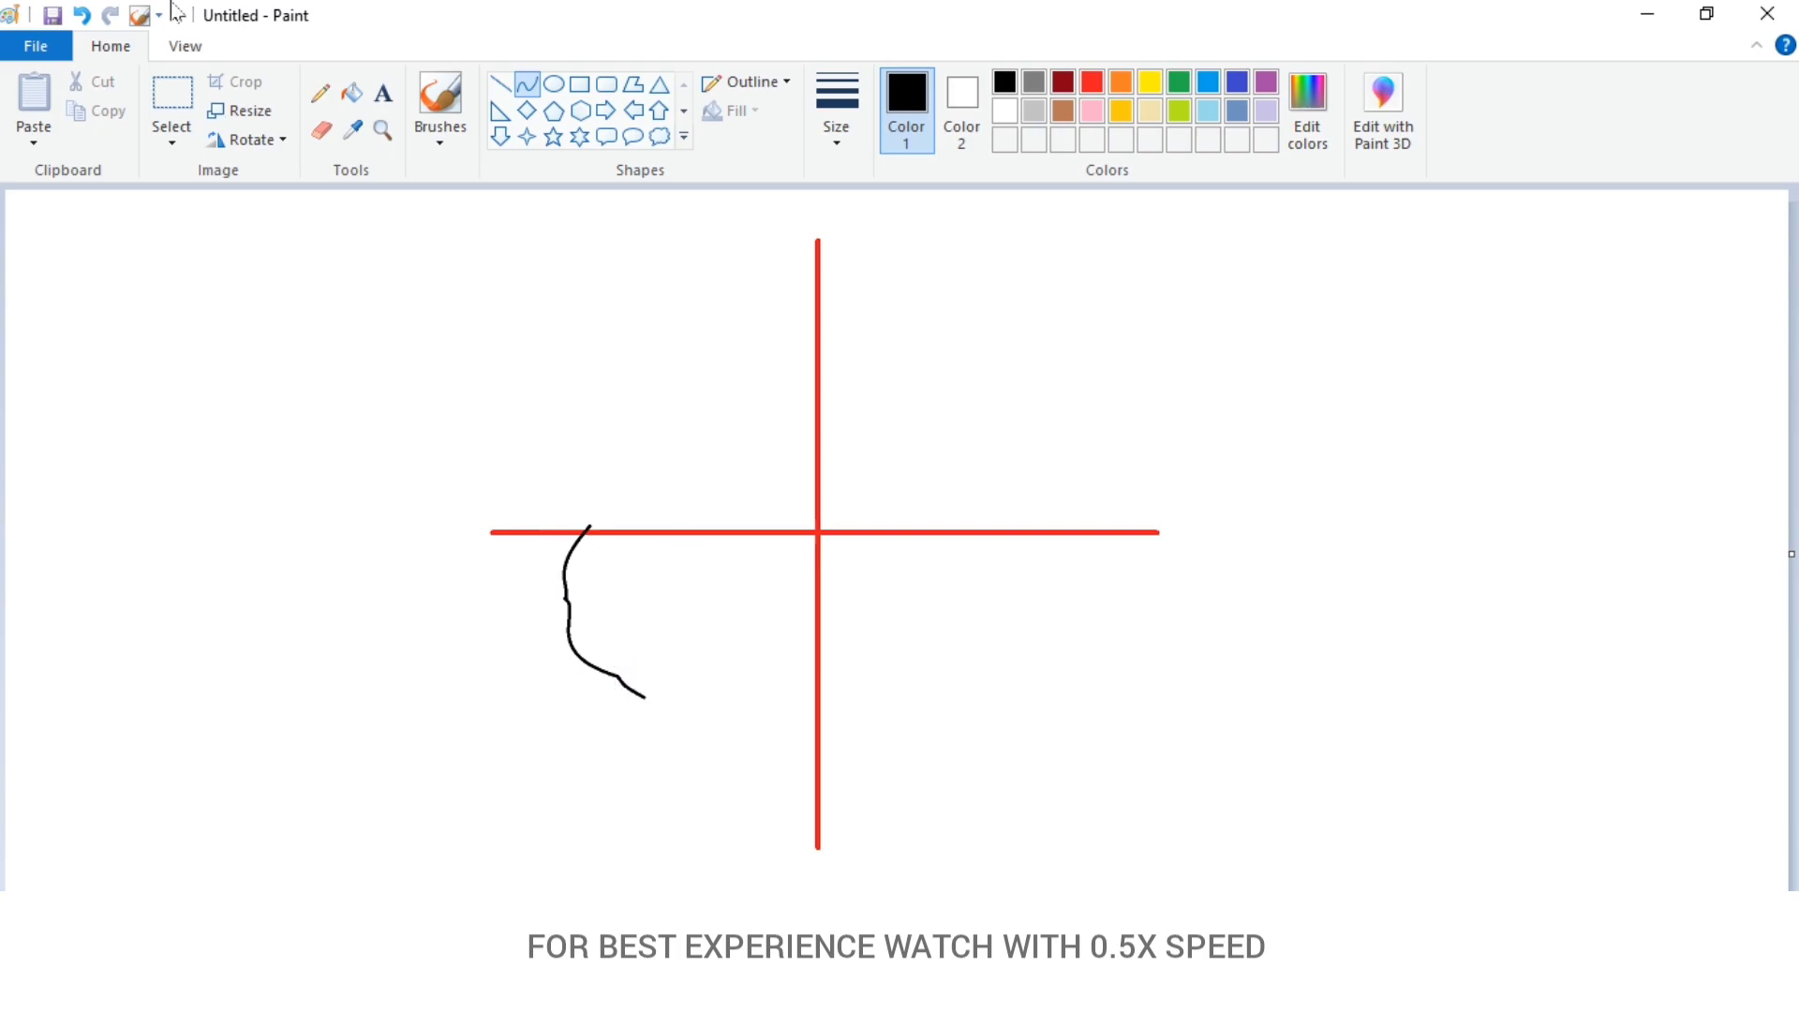
pyautogui.click(185, 46)
pyautogui.click(33, 112)
pyautogui.hscroll(5, 904, 571)
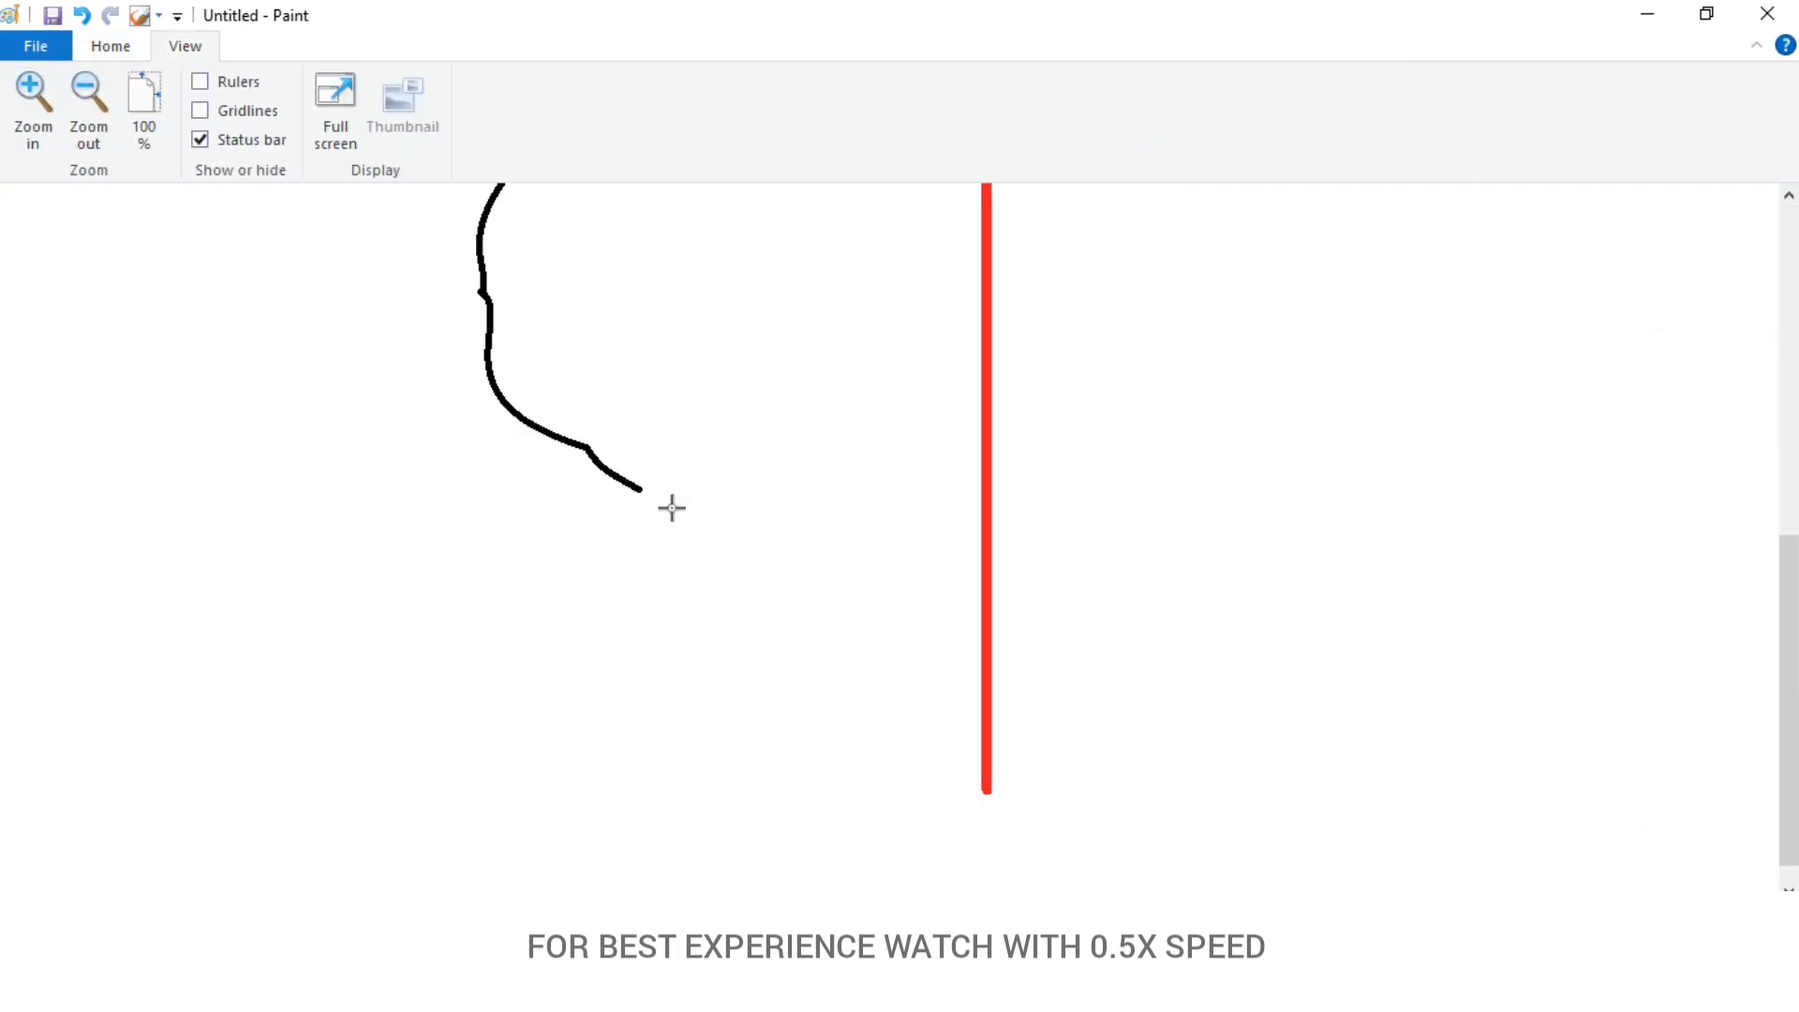
pyautogui.moveTo(695, 600)
pyautogui.mouseDown()
pyautogui.moveTo(643, 571)
pyautogui.moveTo(784, 707)
pyautogui.moveTo(735, 696)
pyautogui.moveTo(863, 665)
pyautogui.moveTo(820, 714)
pyautogui.mouseUp()
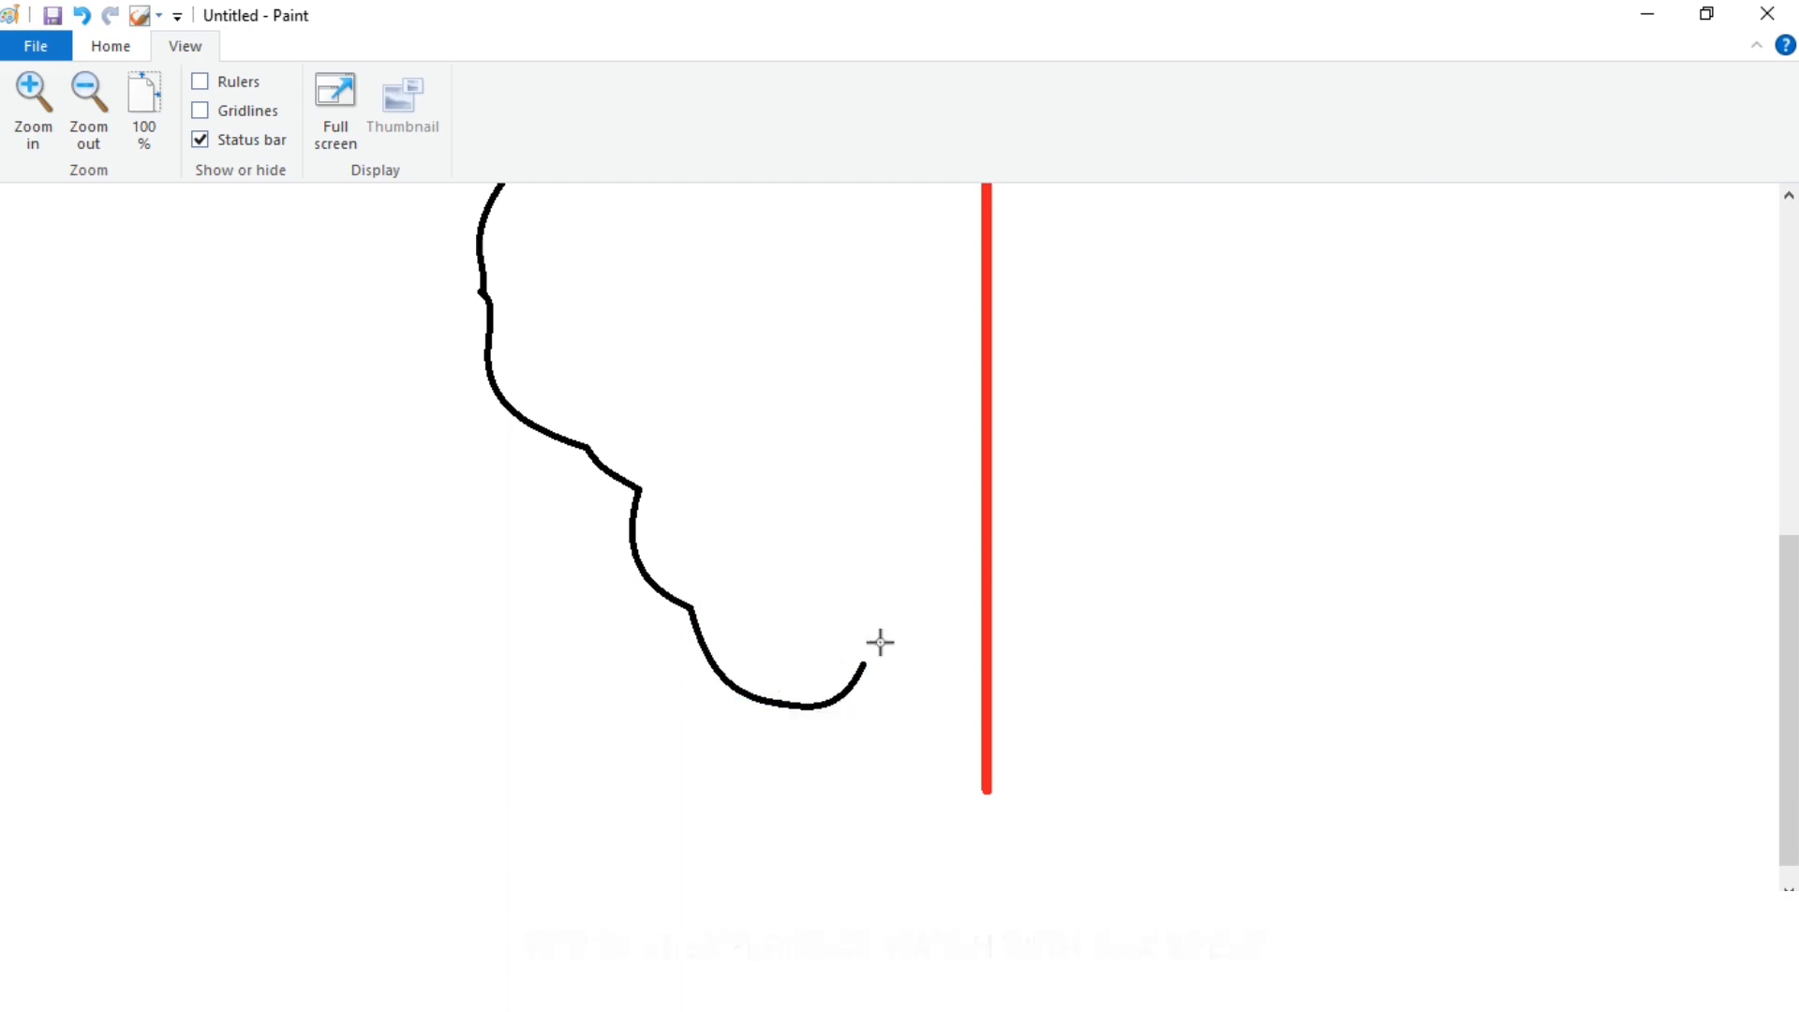
pyautogui.moveTo(956, 616); pyautogui.dragTo(974, 567)
pyautogui.moveTo(974, 567); pyautogui.dragTo(942, 651)
# Continue the scalloped outline from the vertical guide along the flower's lower-right edge toward the horizontal guide.
pyautogui.hscroll(3, 909, 878)
pyautogui.moveTo(742, 529); pyautogui.dragTo(869, 496)
pyautogui.moveTo(806, 517)
pyautogui.mouseDown()
pyautogui.moveTo(791, 558)
pyautogui.moveTo(911, 609)
pyautogui.mouseUp()
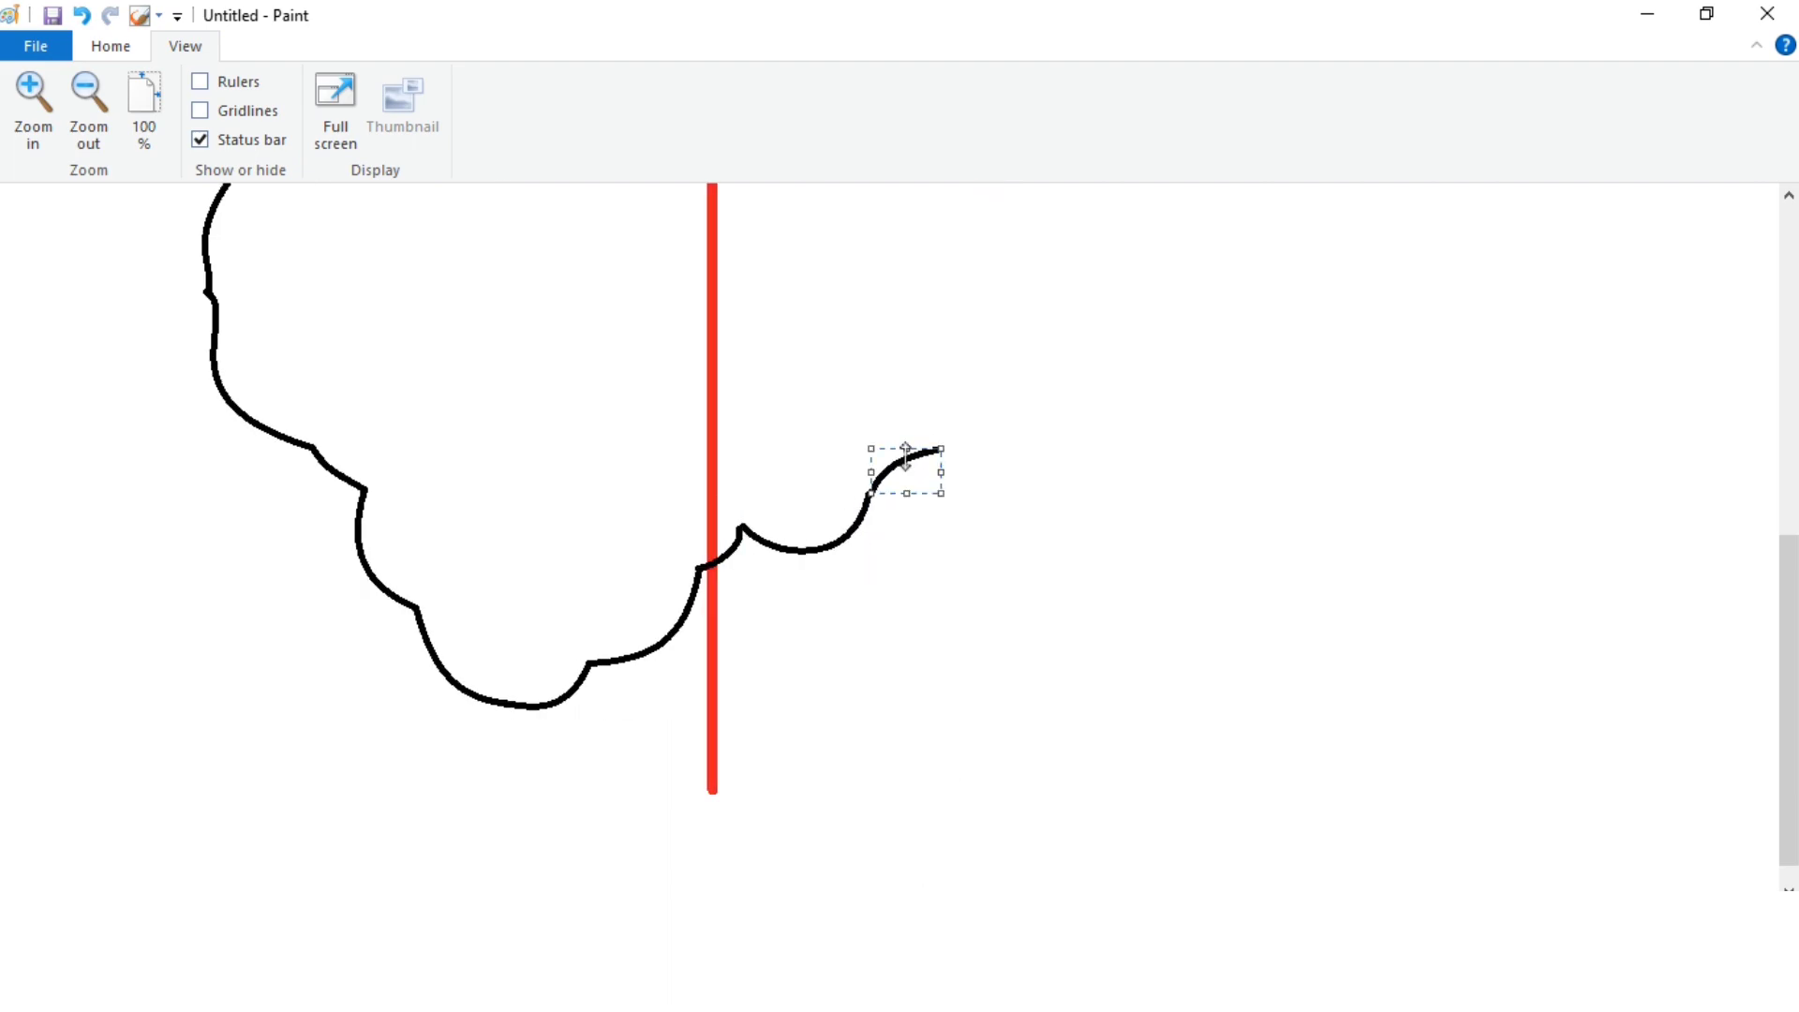
pyautogui.moveTo(940, 453)
pyautogui.mouseDown()
pyautogui.moveTo(1032, 374)
pyautogui.moveTo(1026, 433)
pyautogui.mouseUp()
pyautogui.scroll(2, 1036, 530)
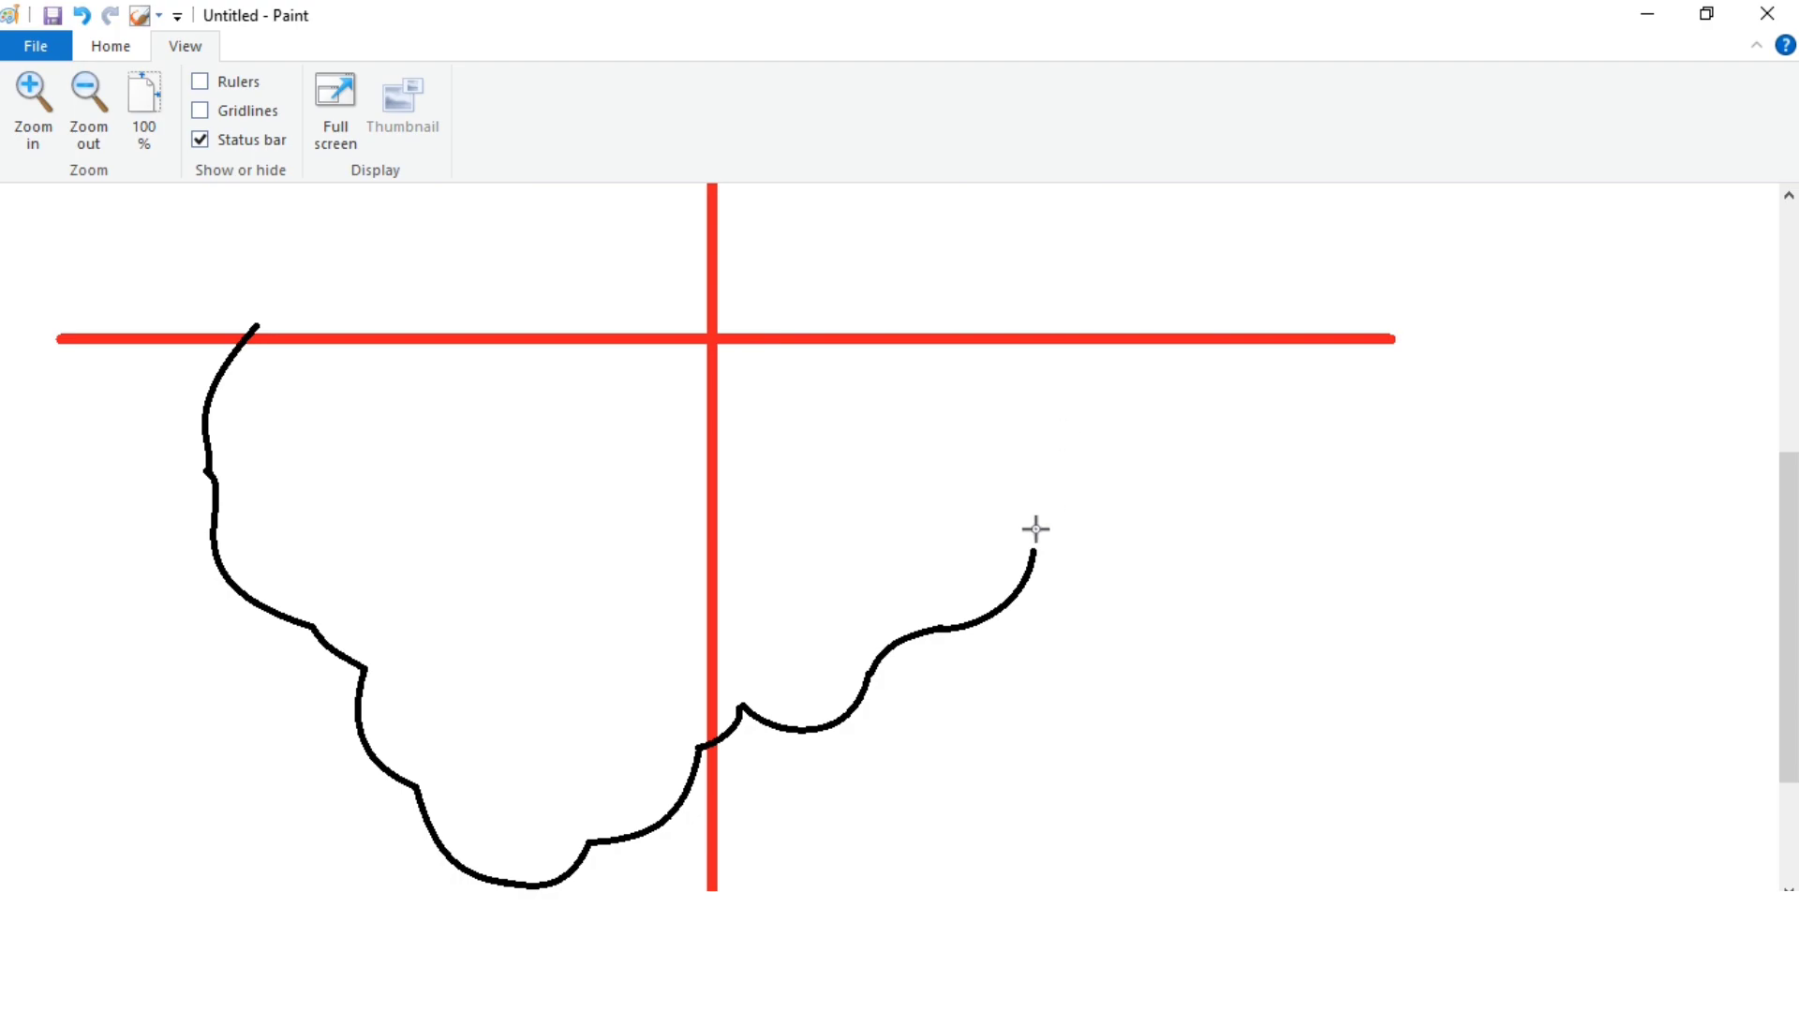
pyautogui.moveTo(1044, 518); pyautogui.dragTo(1044, 507)
# Draw two curved scallops of the left petal edge rising from the horizontal guide.
pyautogui.scroll(4, 1105, 553)
pyautogui.moveTo(252, 680); pyautogui.dragTo(309, 607)
pyautogui.moveTo(282, 643)
pyautogui.mouseDown()
pyautogui.moveTo(241, 655)
pyautogui.moveTo(276, 630)
pyautogui.mouseUp()
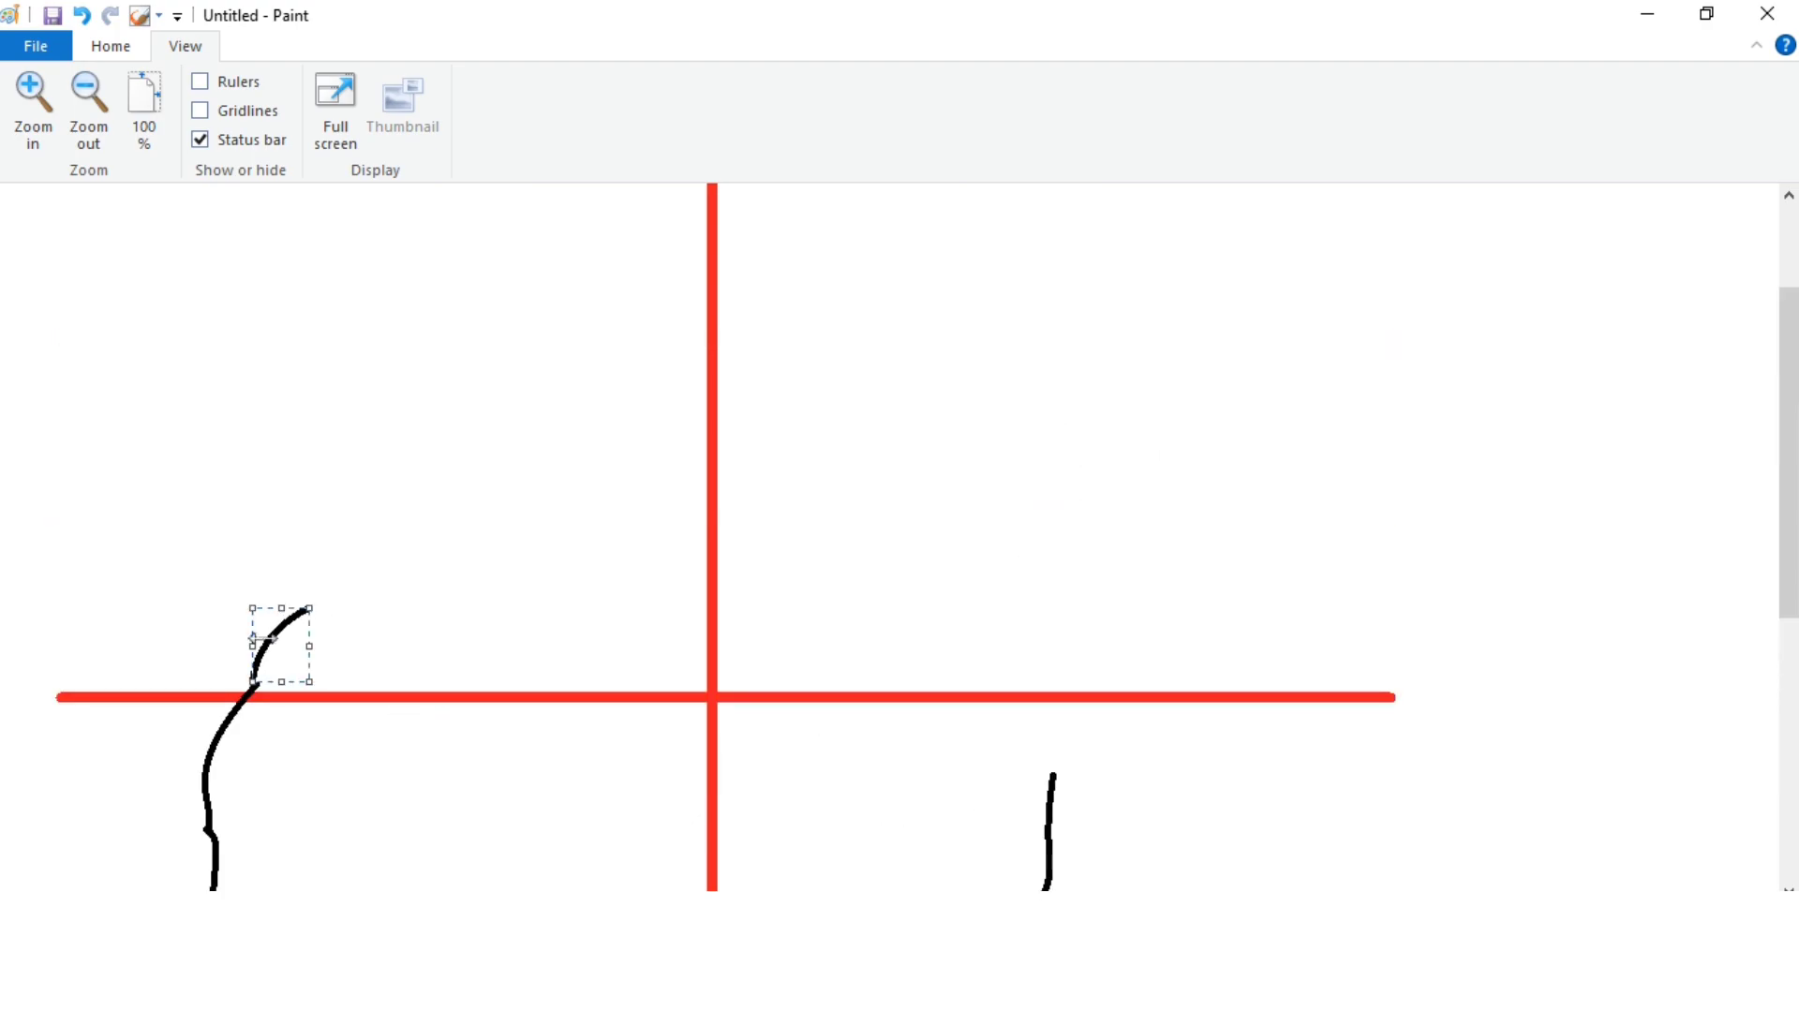
pyautogui.click(307, 646)
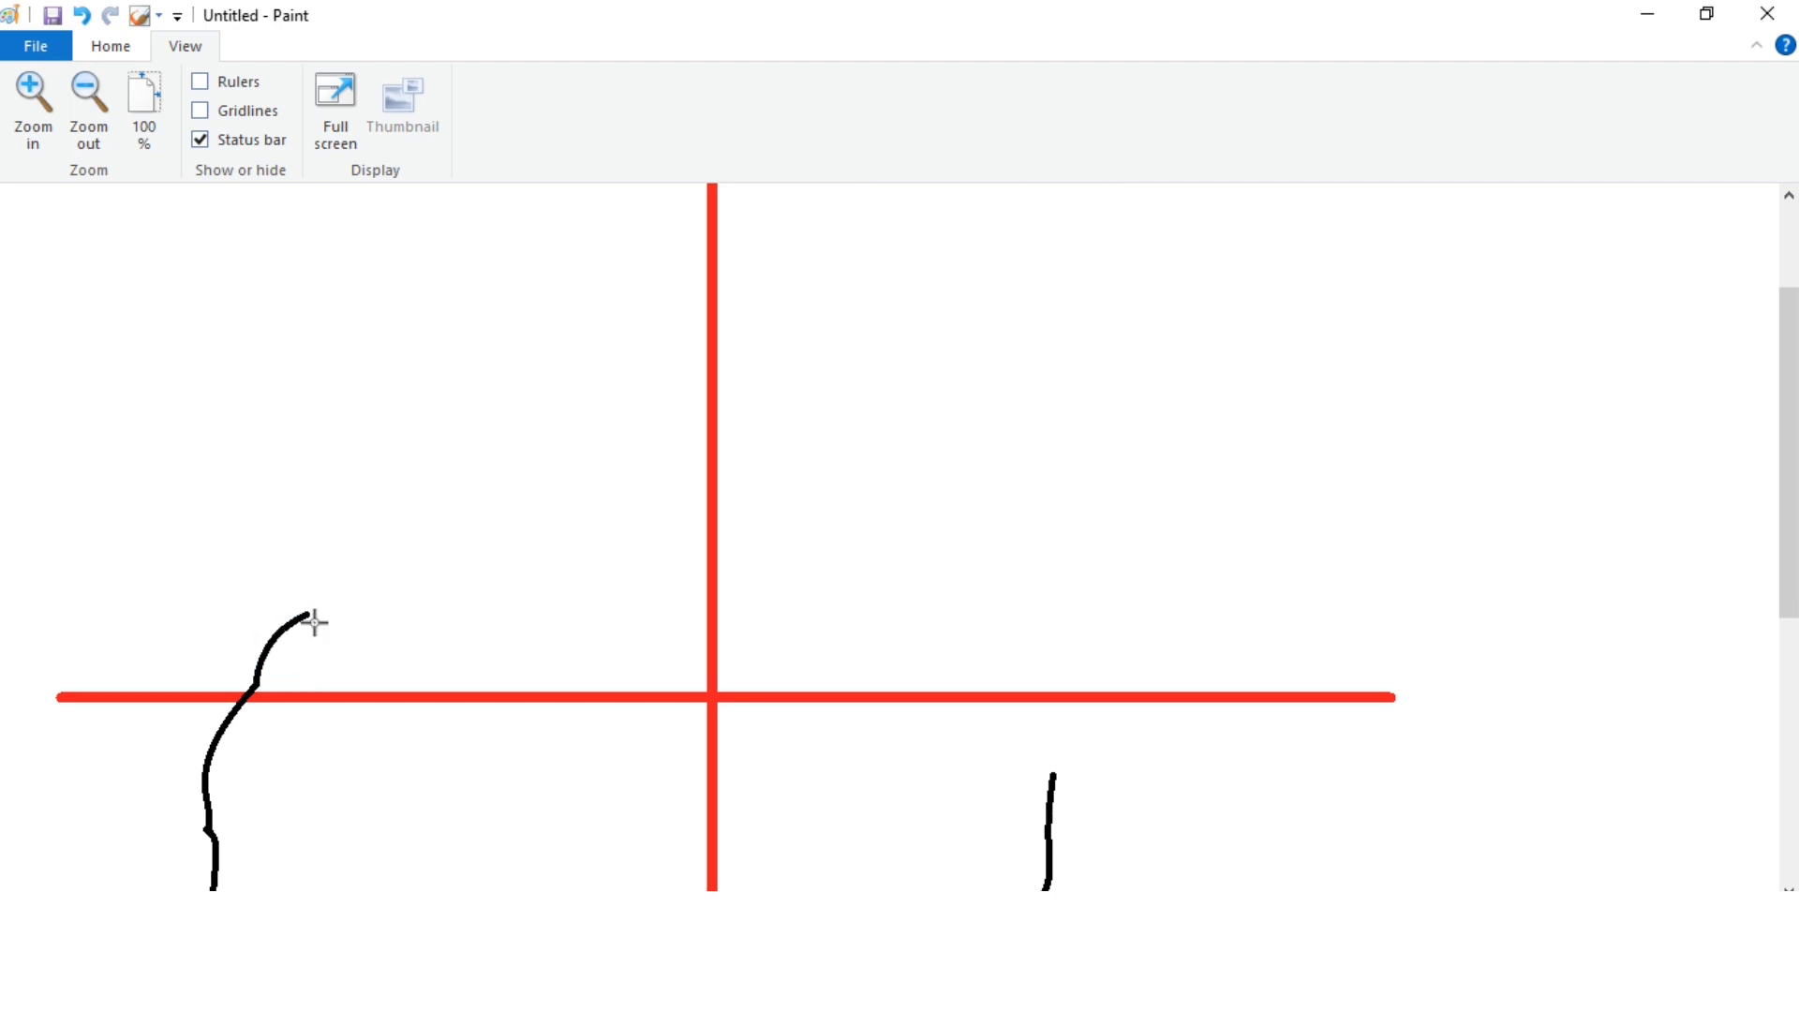
pyautogui.moveTo(343, 563)
pyautogui.mouseDown()
pyautogui.moveTo(383, 520)
pyautogui.moveTo(323, 544)
pyautogui.mouseUp()
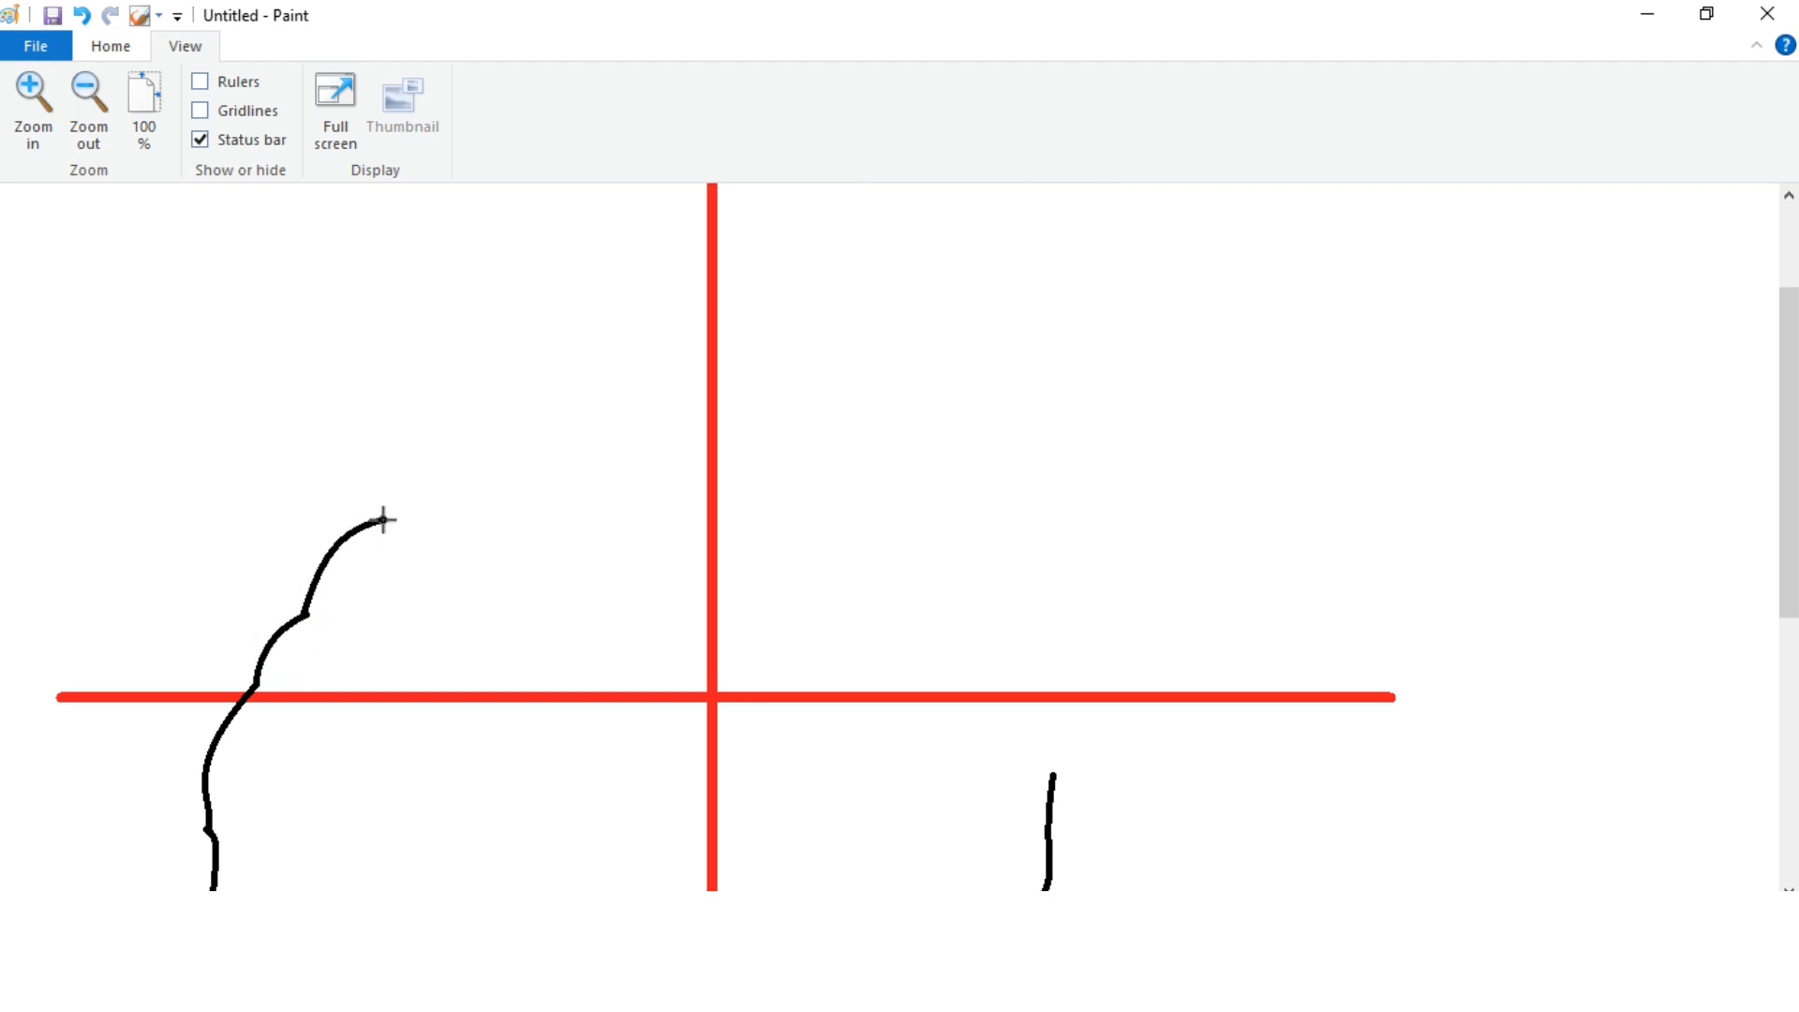
# Extend the wavy upper-left petal edge upward until it nearly meets the vertical guide.
pyautogui.scroll(2, 407, 515)
pyautogui.moveTo(439, 573); pyautogui.dragTo(482, 372)
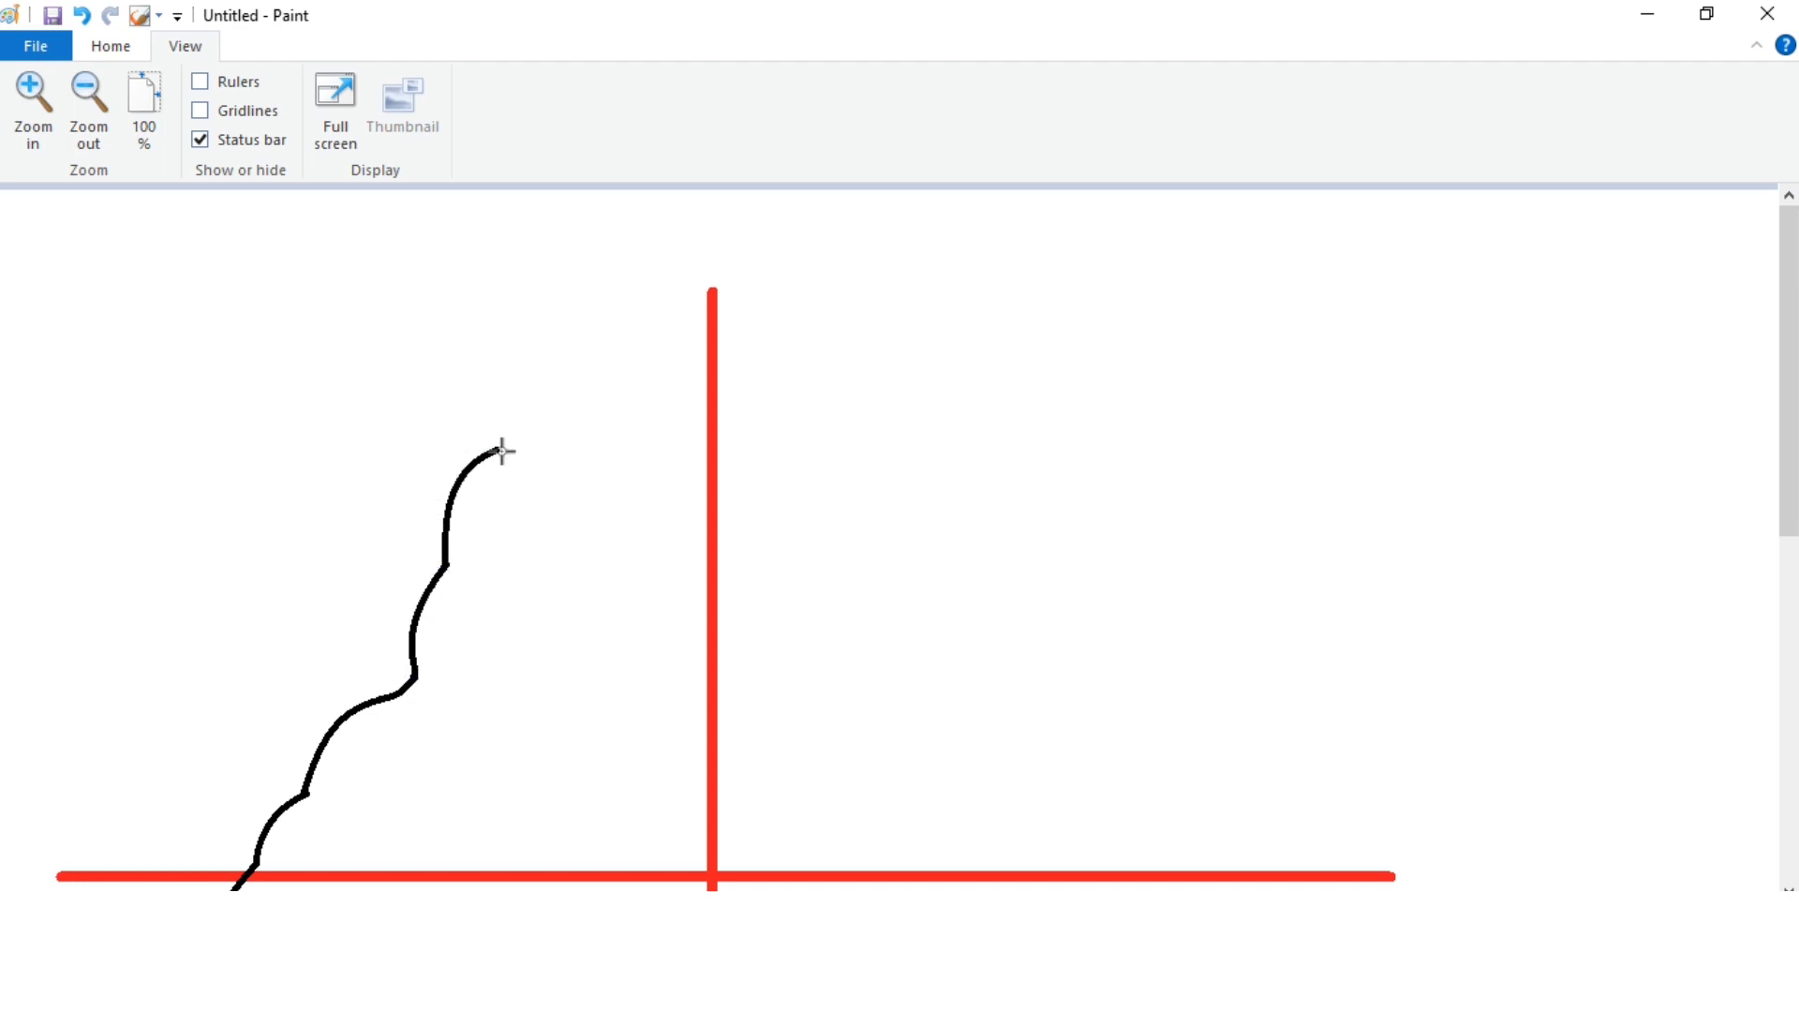
pyautogui.hotkey('ctrl', 'z')
pyautogui.moveTo(589, 405); pyautogui.dragTo(569, 434)
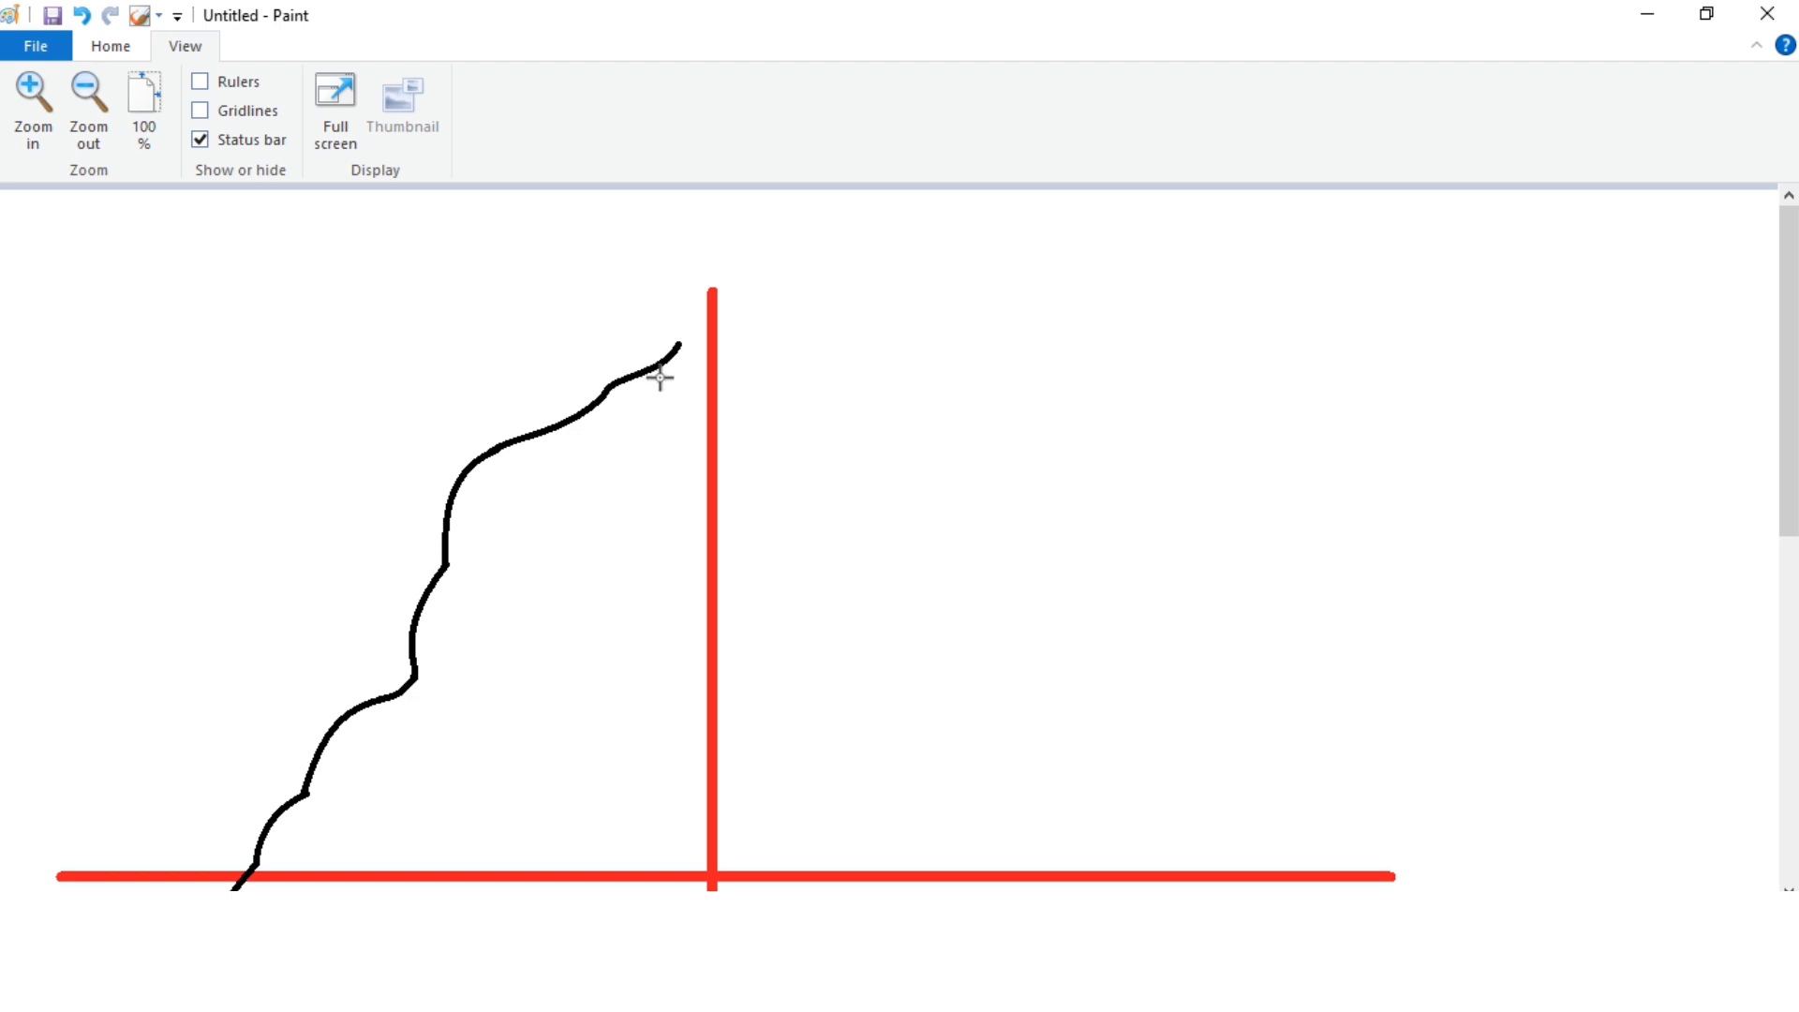
# Draw the top petal edge with a deep pointed notch and the rounded scallops of the upper-right petal.
pyautogui.moveTo(690, 326)
pyautogui.mouseDown()
pyautogui.moveTo(746, 298)
pyautogui.moveTo(775, 470)
pyautogui.mouseUp()
pyautogui.moveTo(779, 403)
pyautogui.mouseDown()
pyautogui.moveTo(816, 385)
pyautogui.moveTo(795, 448)
pyautogui.moveTo(1080, 334)
pyautogui.mouseUp()
pyautogui.moveTo(900, 407); pyautogui.dragTo(903, 244)
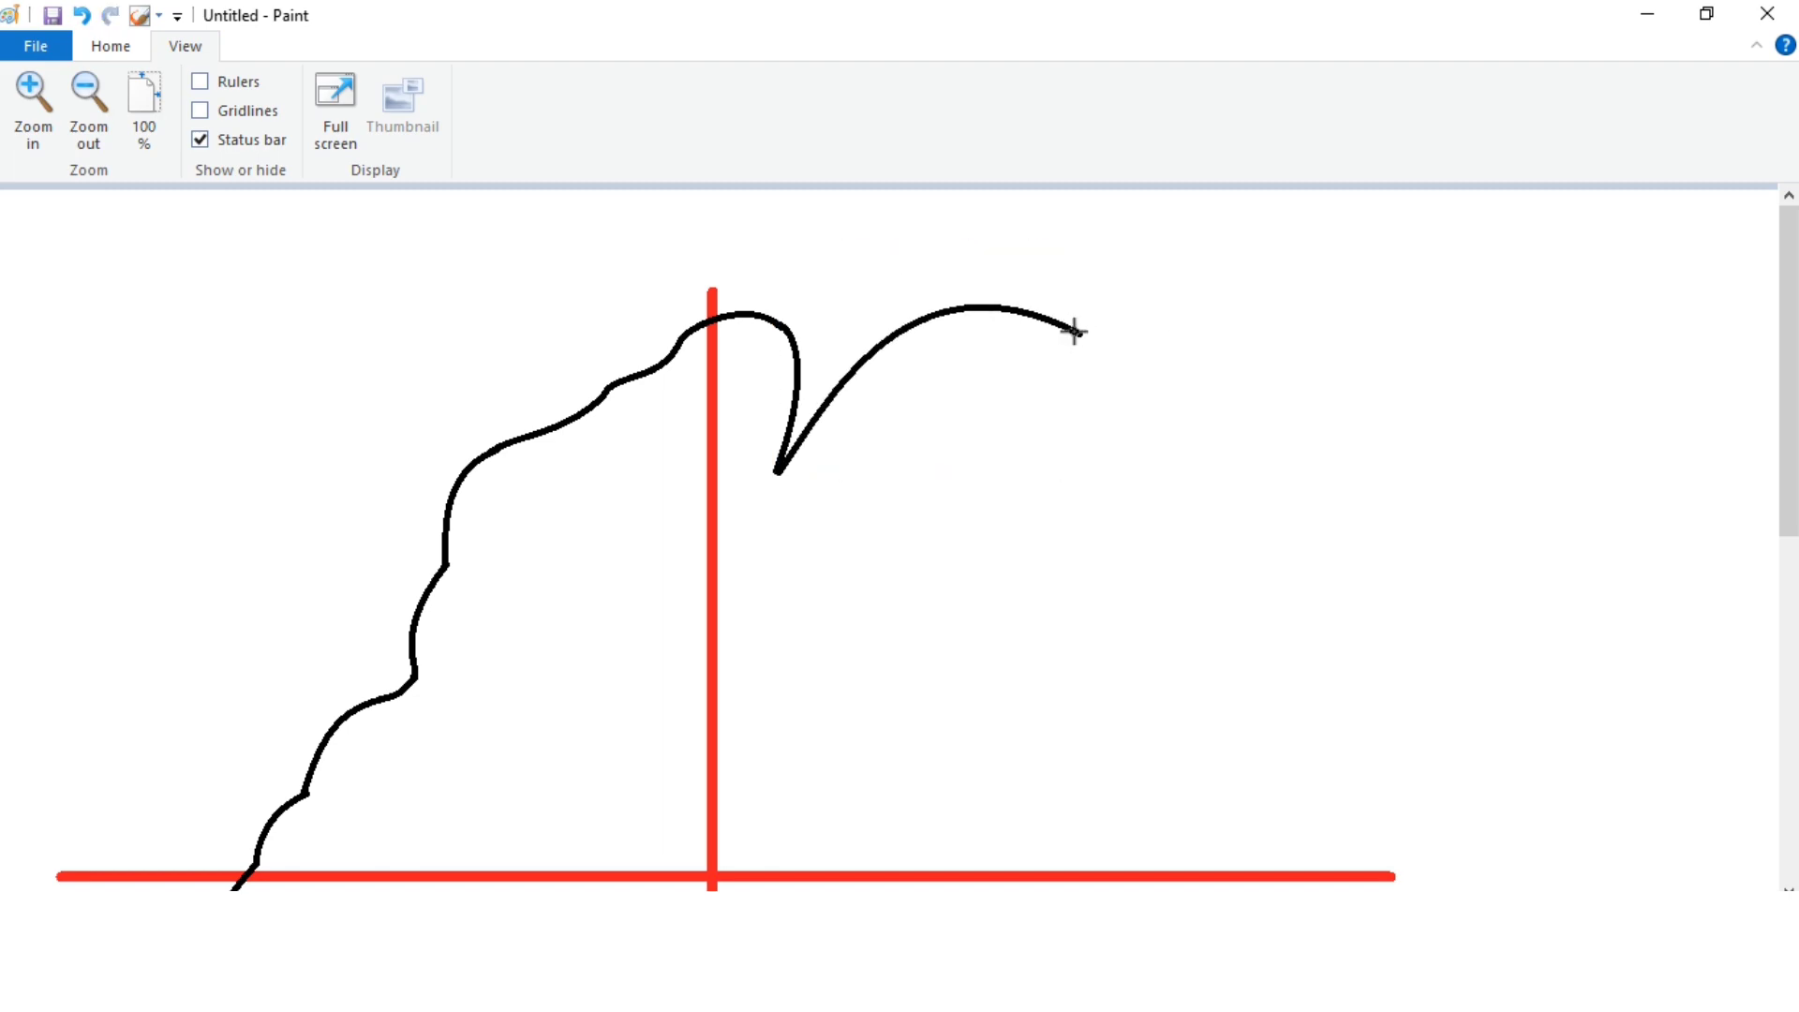
pyautogui.moveTo(1110, 392); pyautogui.dragTo(1264, 447)
pyautogui.moveTo(1136, 495)
pyautogui.mouseDown()
pyautogui.moveTo(1076, 610)
pyautogui.moveTo(1156, 566)
pyautogui.mouseUp()
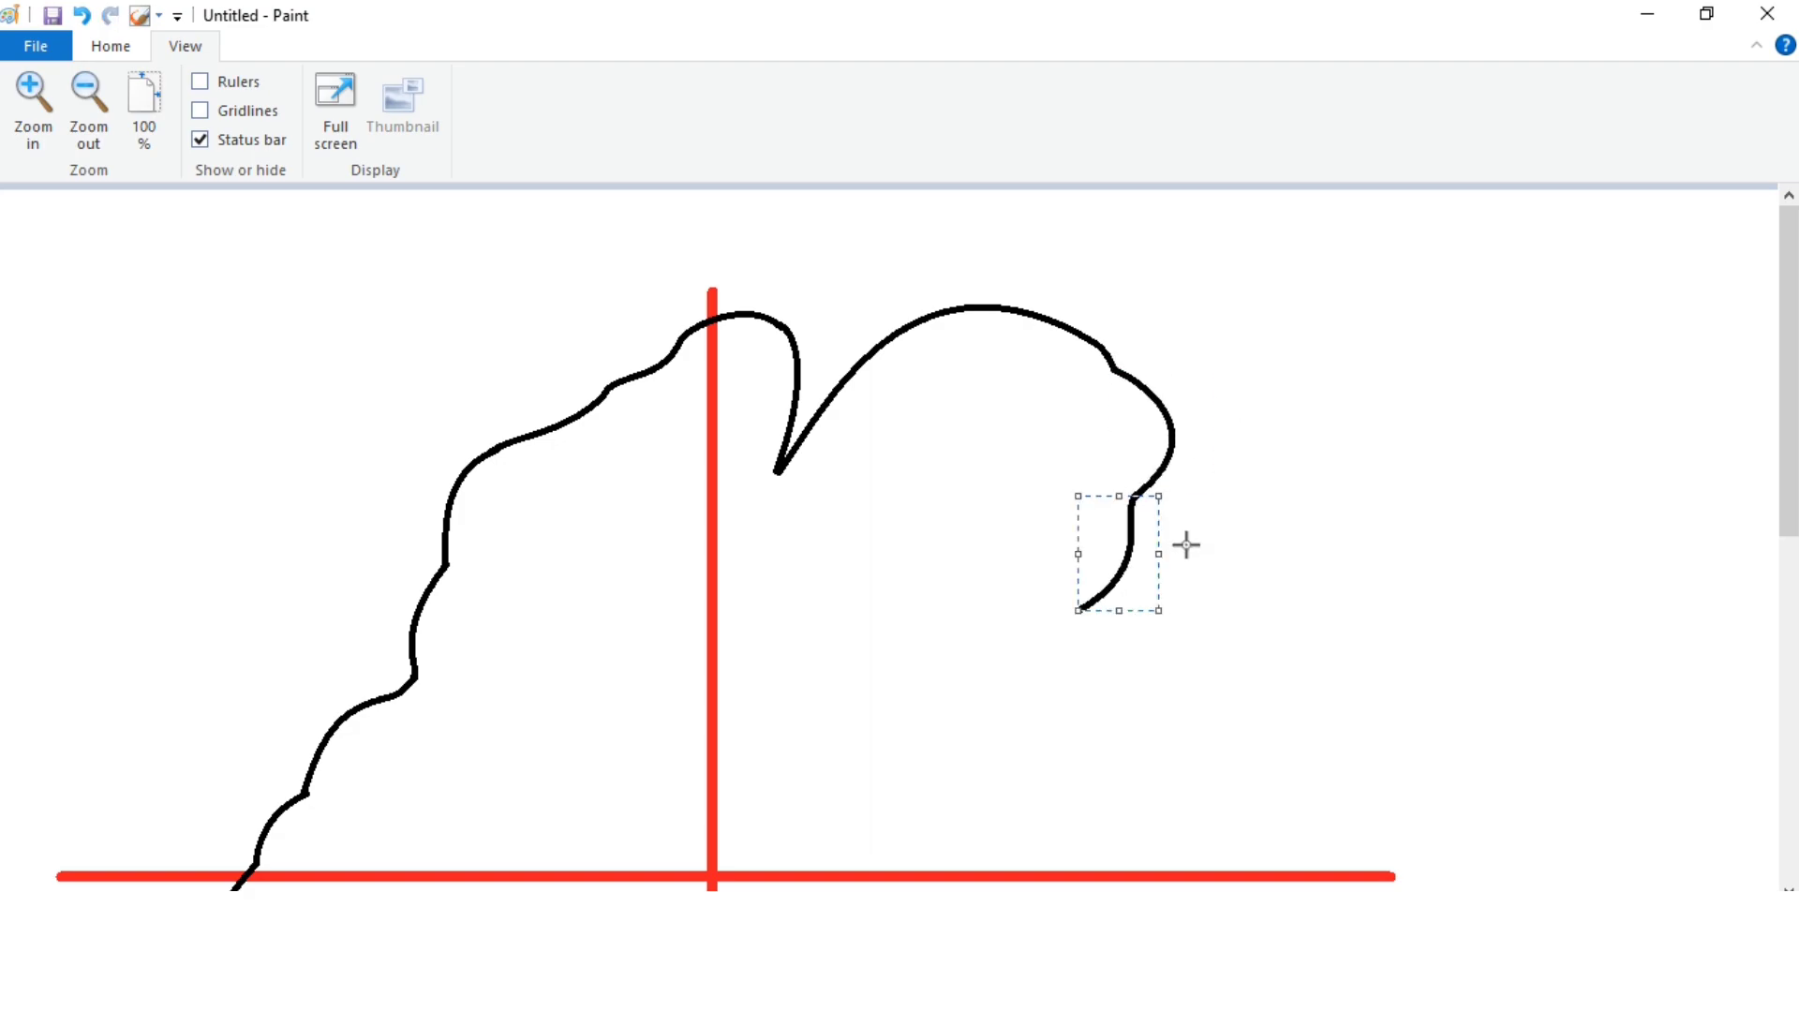
# Close the flower outline with a large rounded lobe on the right side, joining the lower-right edge.
pyautogui.scroll(-4, 1078, 256)
pyautogui.moveTo(1097, 285)
pyautogui.mouseDown()
pyautogui.moveTo(1112, 266)
pyautogui.moveTo(1129, 521)
pyautogui.mouseUp()
pyautogui.moveTo(1160, 318)
pyautogui.mouseDown()
pyautogui.moveTo(1196, 309)
pyautogui.moveTo(1377, 454)
pyautogui.mouseUp()
pyautogui.moveTo(1054, 594); pyautogui.dragTo(1128, 522)
pyautogui.click(89, 107)
pyautogui.click(51, 138)
pyautogui.scroll(3, 953, 603)
pyautogui.click(89, 107)
pyautogui.click(111, 46)
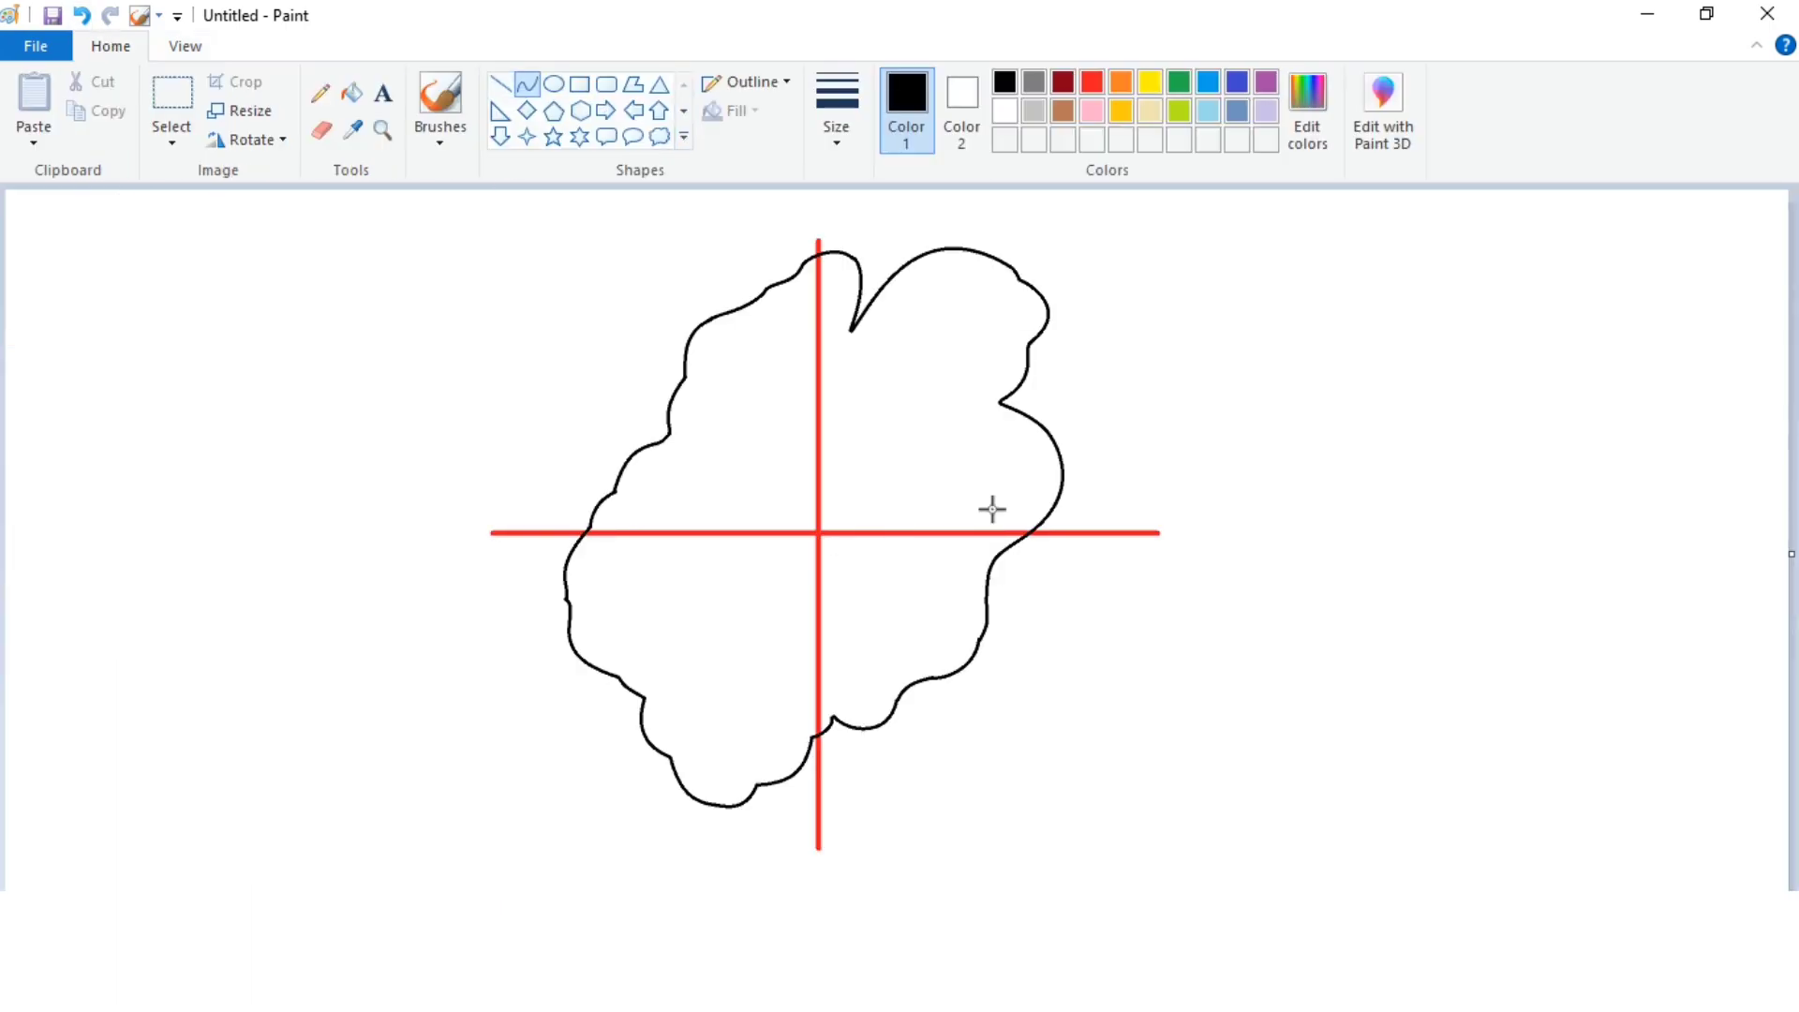
# Draw the lower pointed sepal edges and the rounded underside of the calyx attached to the flower's lower right.
pyautogui.click(184, 46)
pyautogui.click(36, 99)
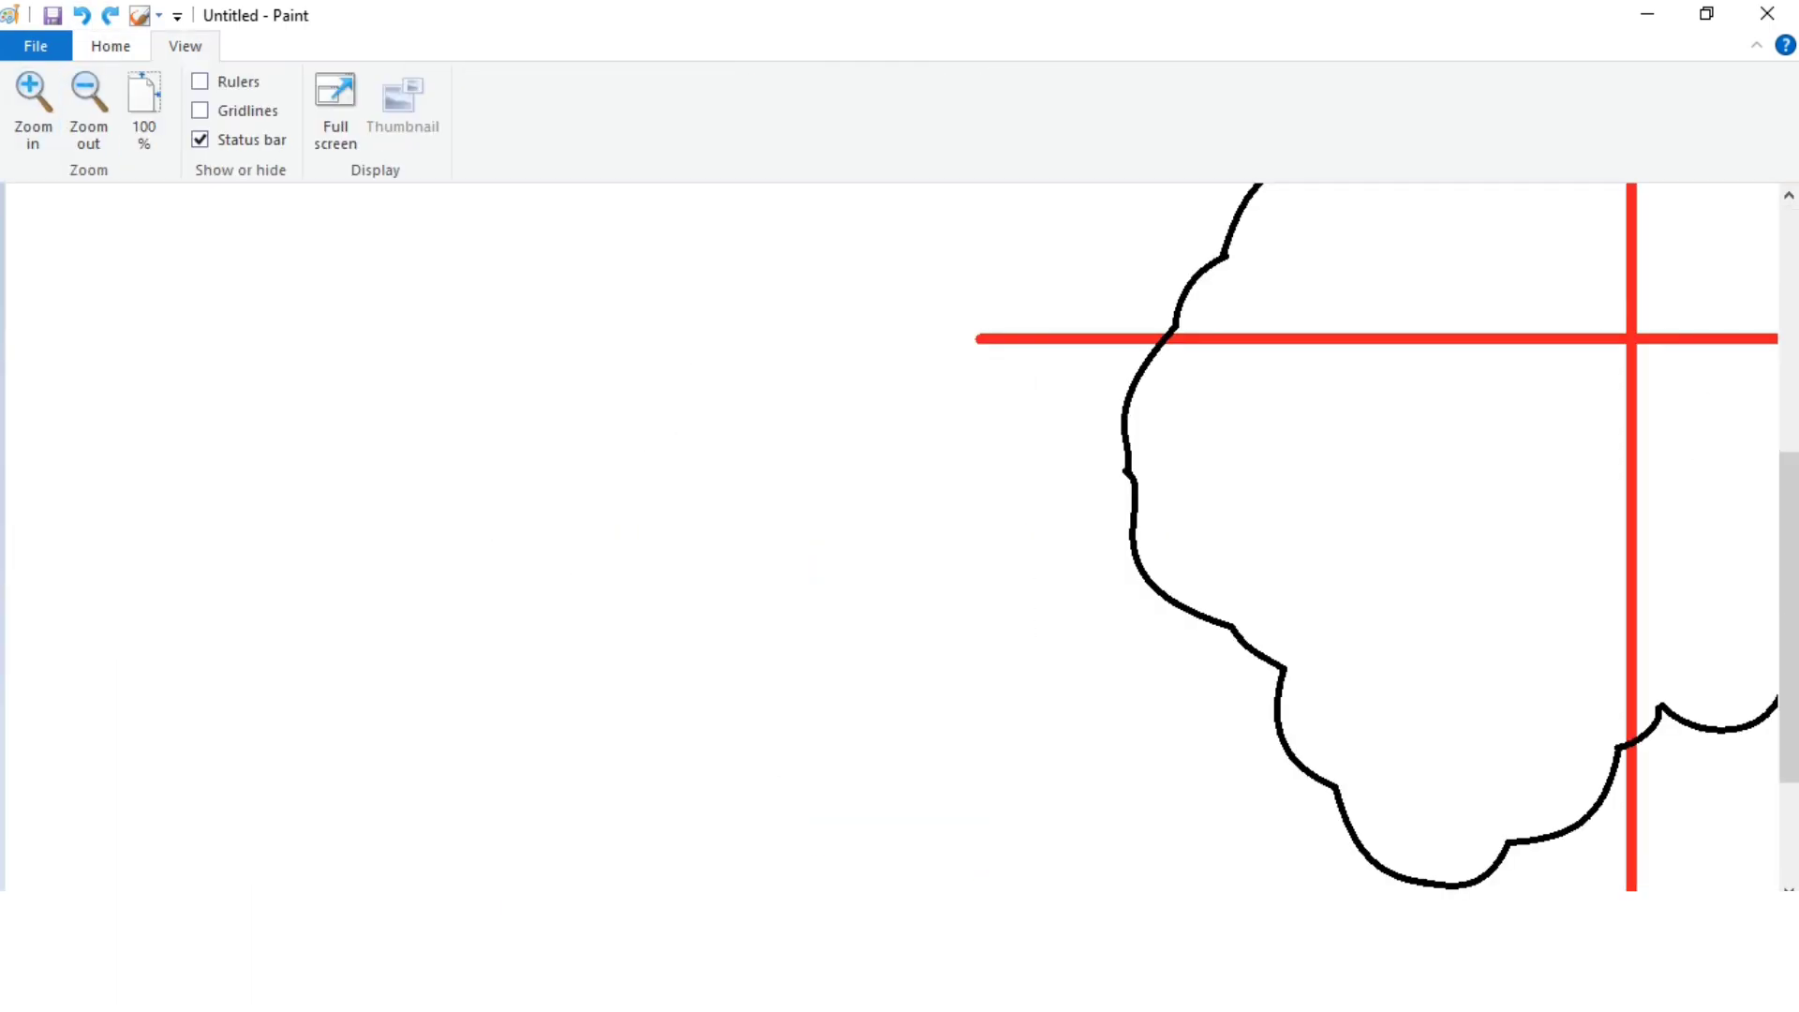
pyautogui.hscroll(10, 389, 875)
pyautogui.scroll(-2, 390, 876)
pyautogui.click(110, 46)
pyautogui.moveTo(510, 451)
pyautogui.mouseDown()
pyautogui.moveTo(623, 503)
pyautogui.moveTo(565, 477)
pyautogui.moveTo(700, 510)
pyautogui.moveTo(562, 474)
pyautogui.moveTo(823, 594)
pyautogui.mouseUp()
pyautogui.hotkey('ctrl', 'z')
pyautogui.moveTo(521, 503); pyautogui.dragTo(755, 581)
pyautogui.click(754, 581)
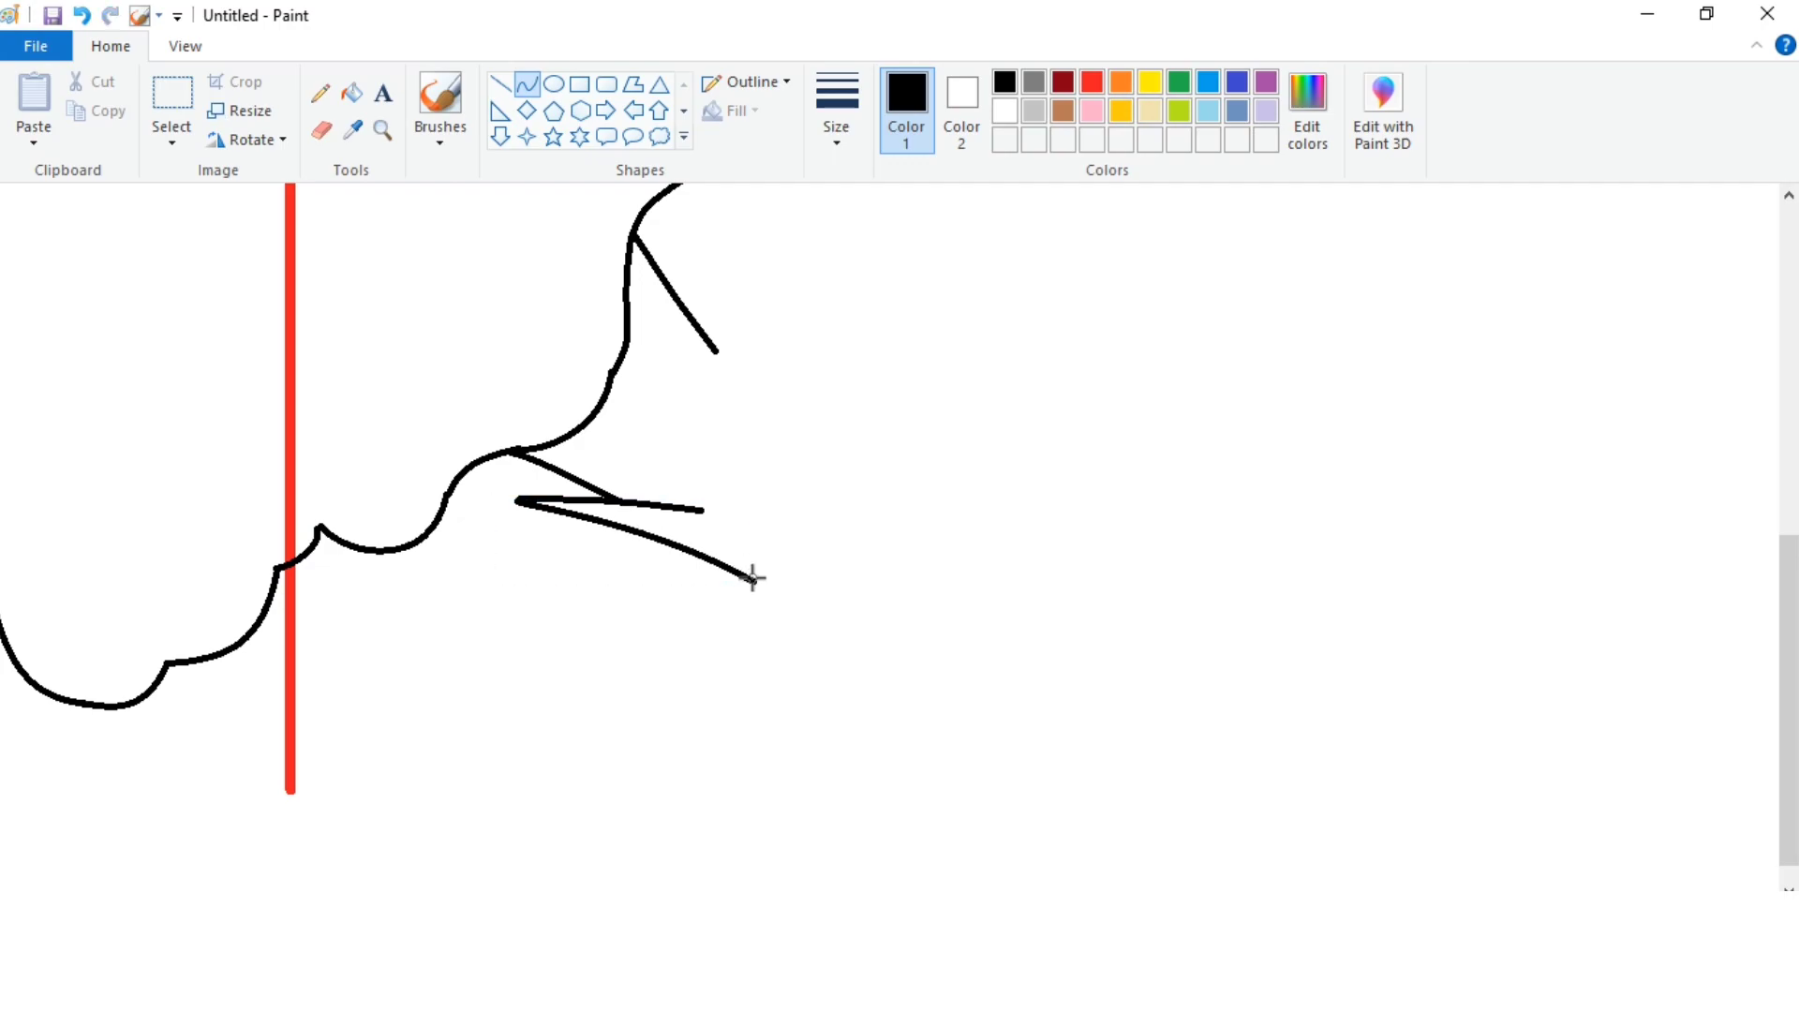
pyautogui.moveTo(898, 586); pyautogui.dragTo(851, 615)
pyautogui.click(851, 614)
# Draw the calyx's middle and upper sepal points and close its rounded outer side.
pyautogui.moveTo(623, 407)
pyautogui.mouseDown()
pyautogui.moveTo(778, 461)
pyautogui.moveTo(680, 469)
pyautogui.mouseUp()
pyautogui.moveTo(711, 293)
pyautogui.mouseDown()
pyautogui.moveTo(773, 447)
pyautogui.moveTo(702, 342)
pyautogui.moveTo(719, 293)
pyautogui.moveTo(848, 431)
pyautogui.mouseUp()
pyautogui.click(703, 341)
pyautogui.moveTo(759, 361)
pyautogui.mouseDown()
pyautogui.moveTo(902, 579)
pyautogui.moveTo(883, 450)
pyautogui.moveTo(952, 503)
pyautogui.moveTo(910, 603)
pyautogui.mouseUp()
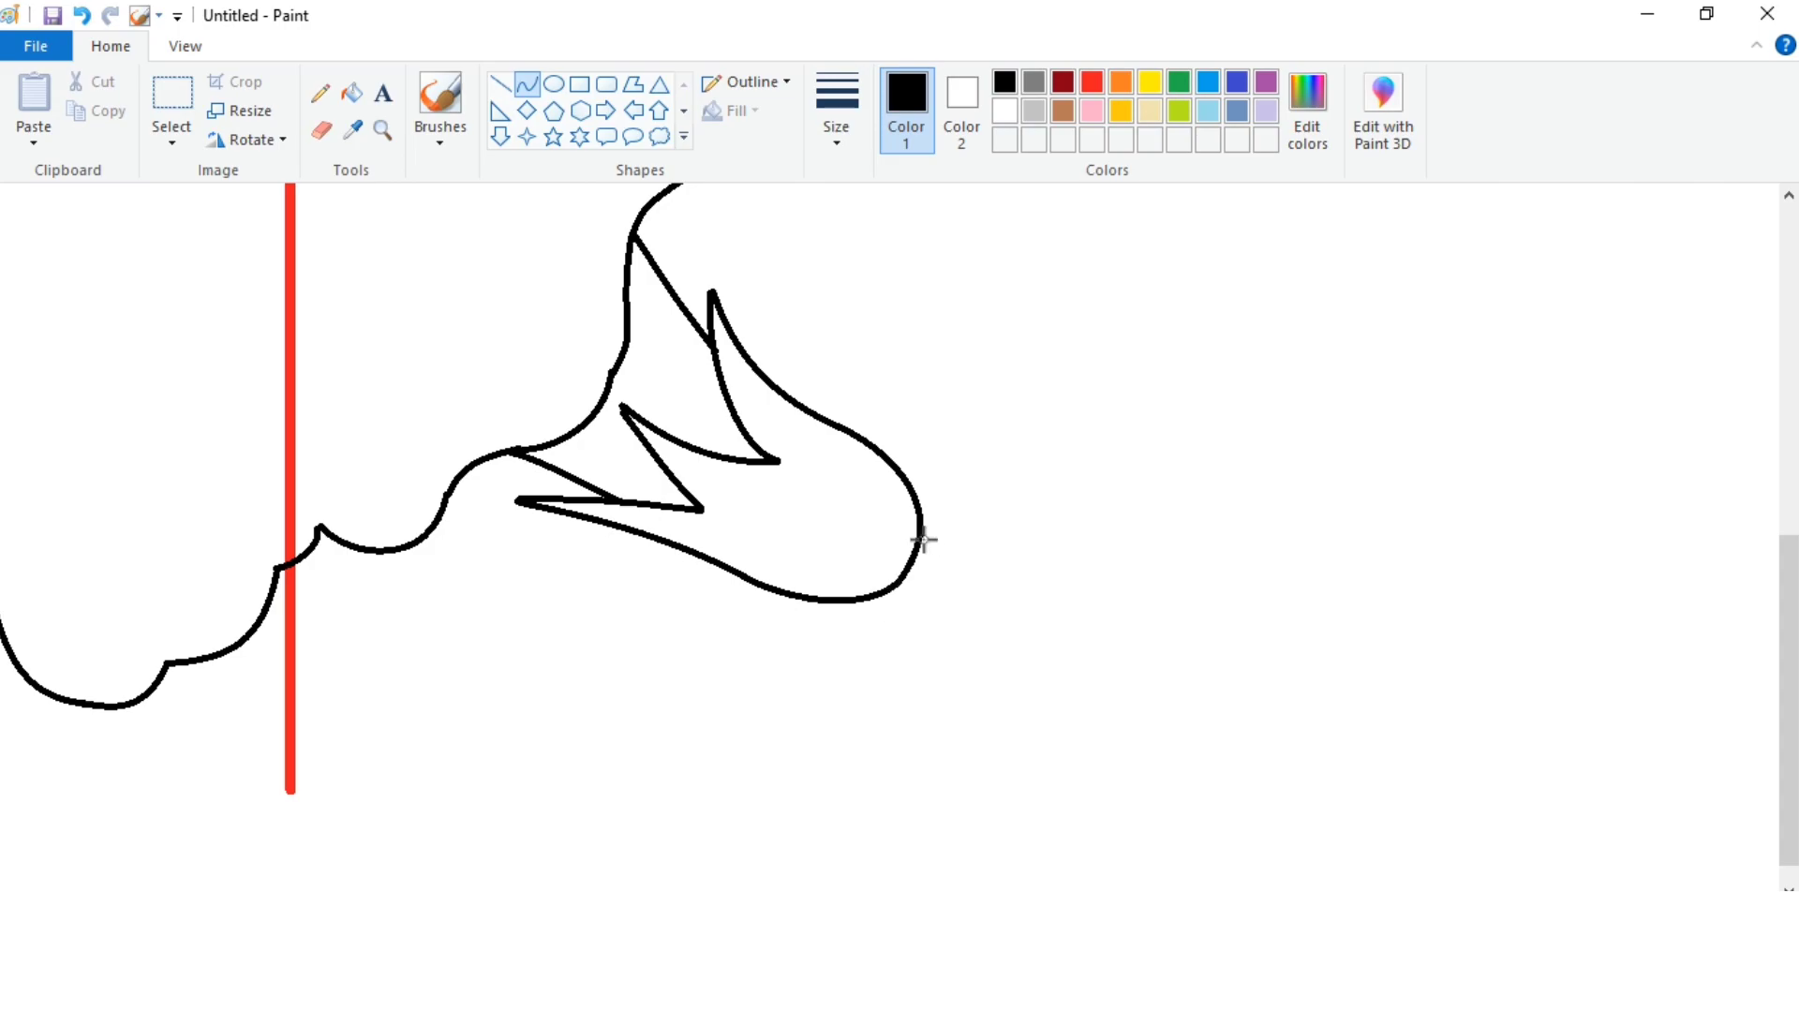
# Add a short curved stem tapering to a point at the end of the calyx.
pyautogui.moveTo(1015, 669); pyautogui.dragTo(1031, 594)
pyautogui.click(920, 574)
pyautogui.moveTo(903, 578)
pyautogui.mouseDown()
pyautogui.moveTo(1012, 675)
pyautogui.moveTo(984, 562)
pyautogui.mouseUp()
pyautogui.click(751, 711)
# Draw the pistil as two parallel curves from the flower's centre past the upper-left edge, and start its first tip branch.
pyautogui.click(185, 46)
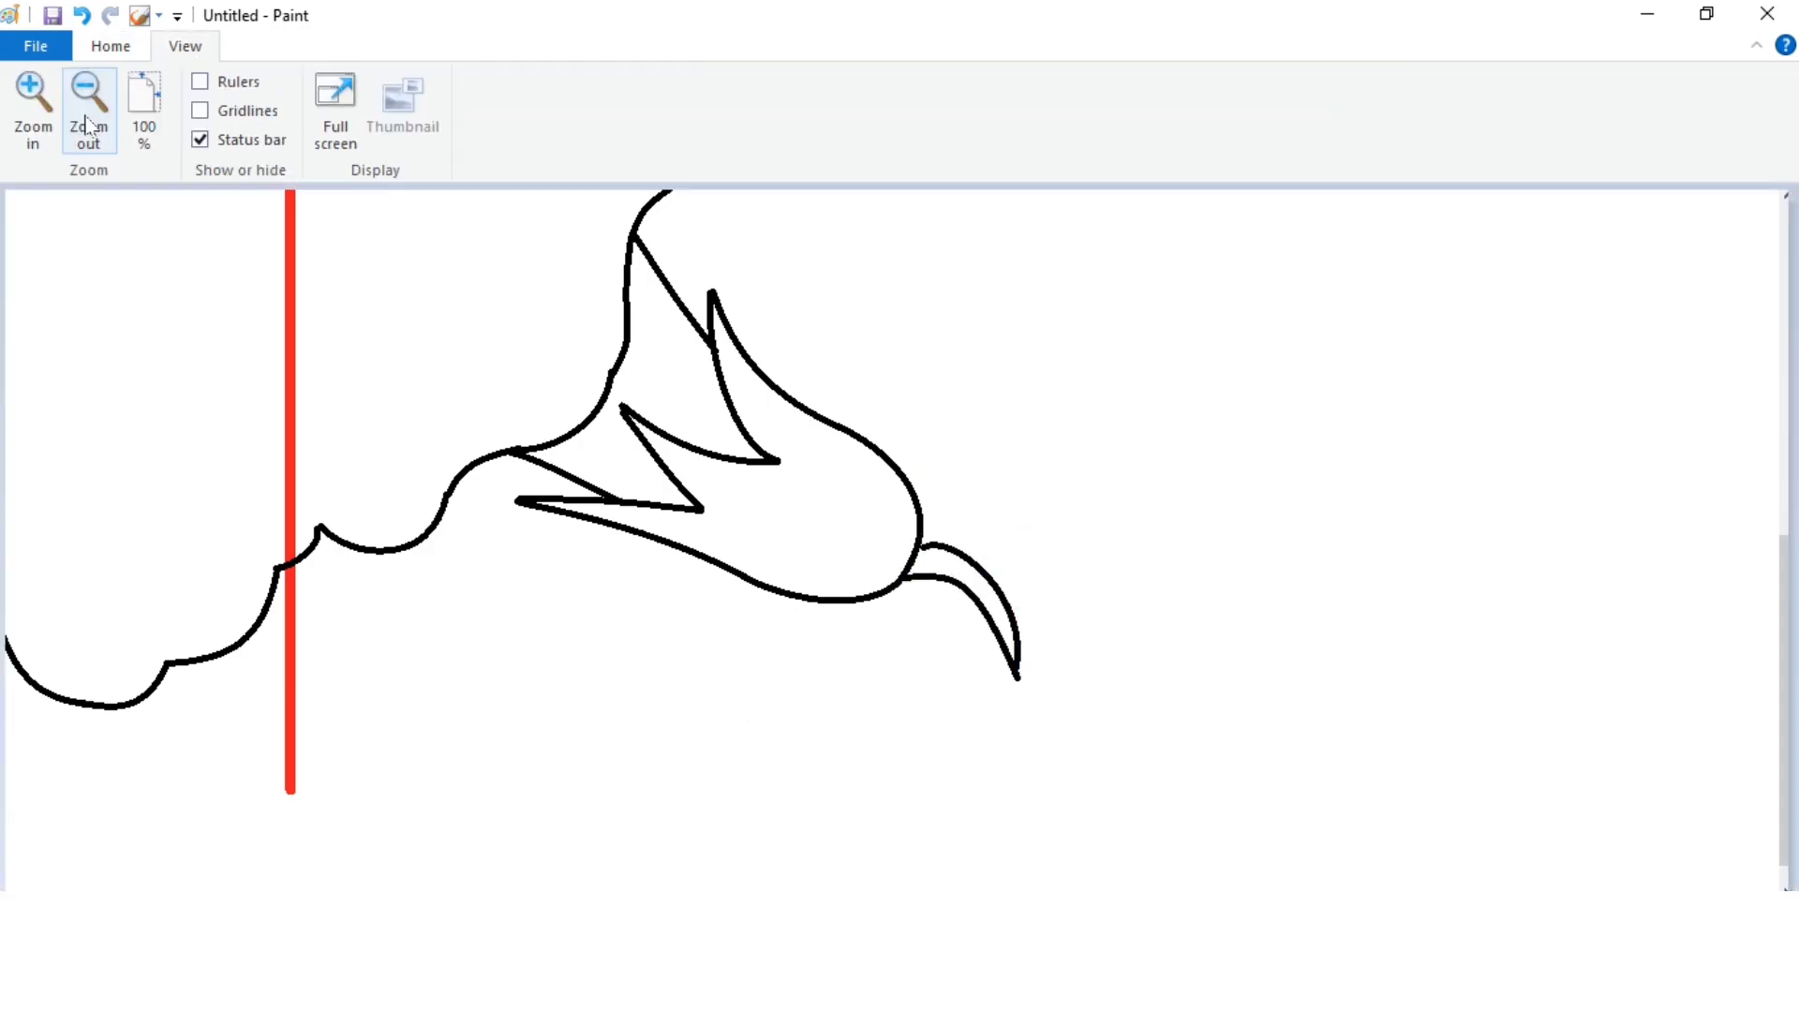
pyautogui.click(88, 103)
pyautogui.click(48, 136)
pyautogui.click(127, 48)
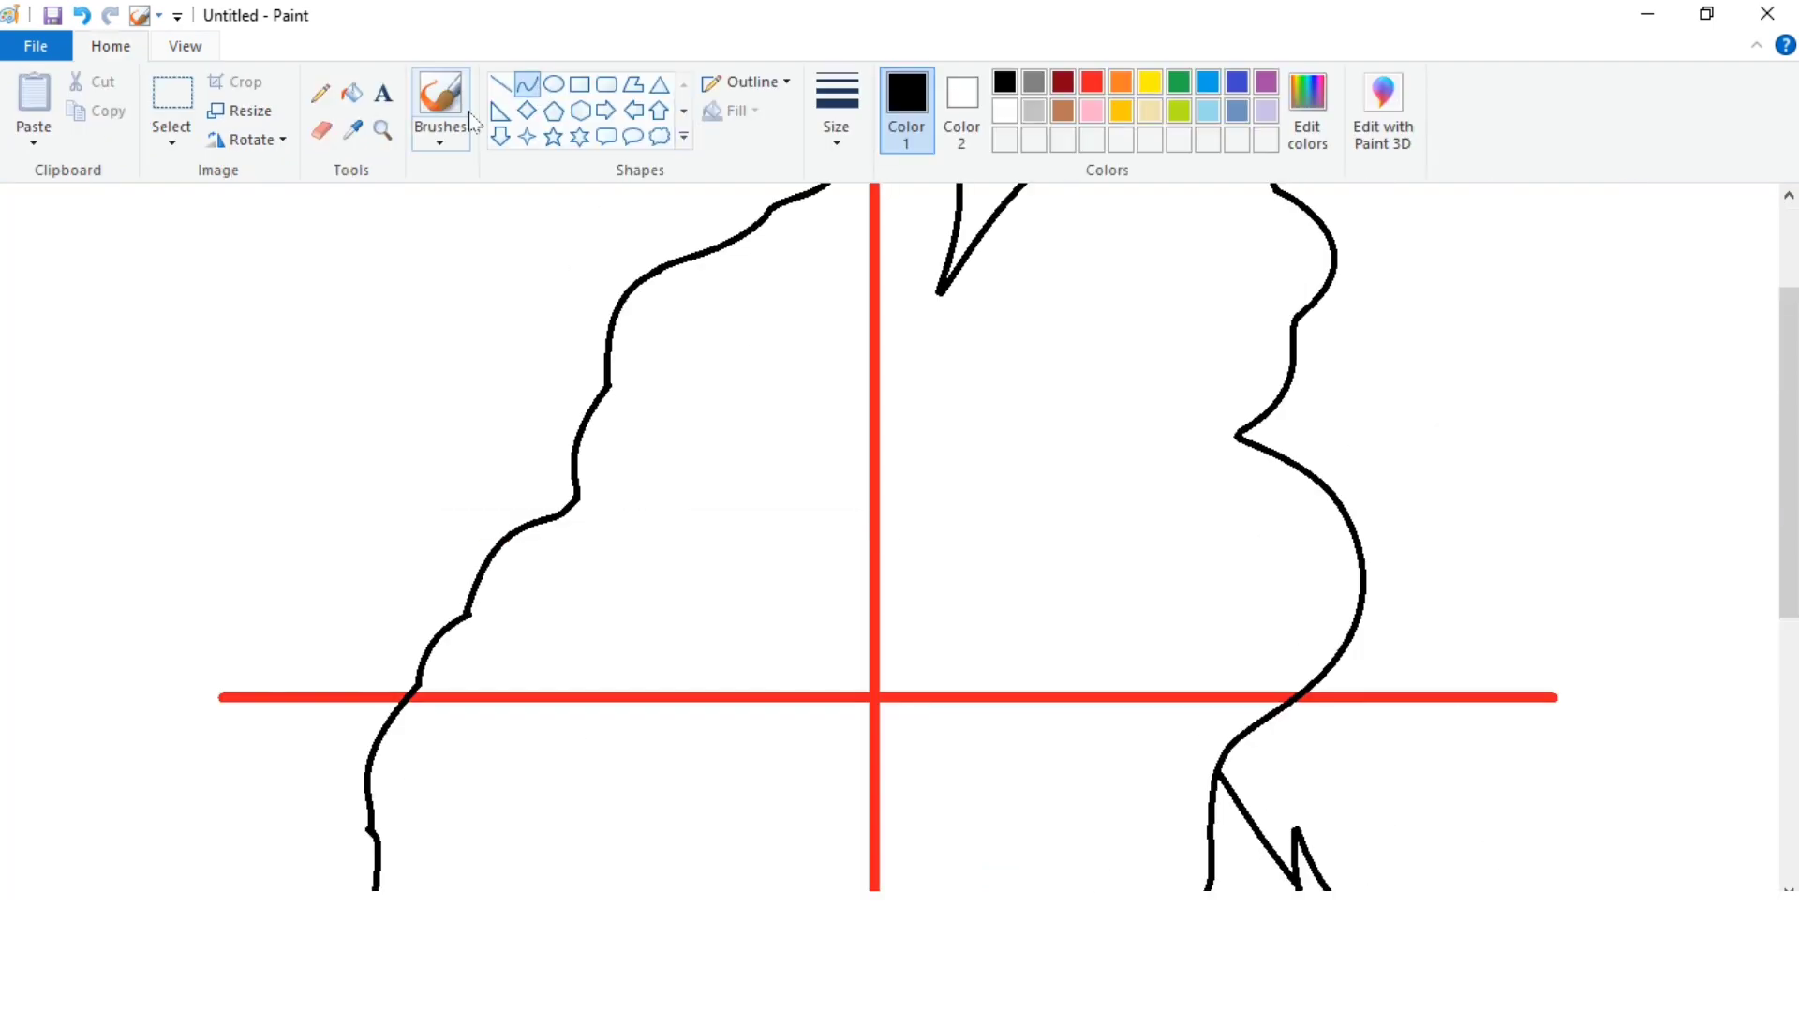
pyautogui.moveTo(446, 339)
pyautogui.mouseDown()
pyautogui.moveTo(970, 749)
pyautogui.moveTo(710, 679)
pyautogui.mouseUp()
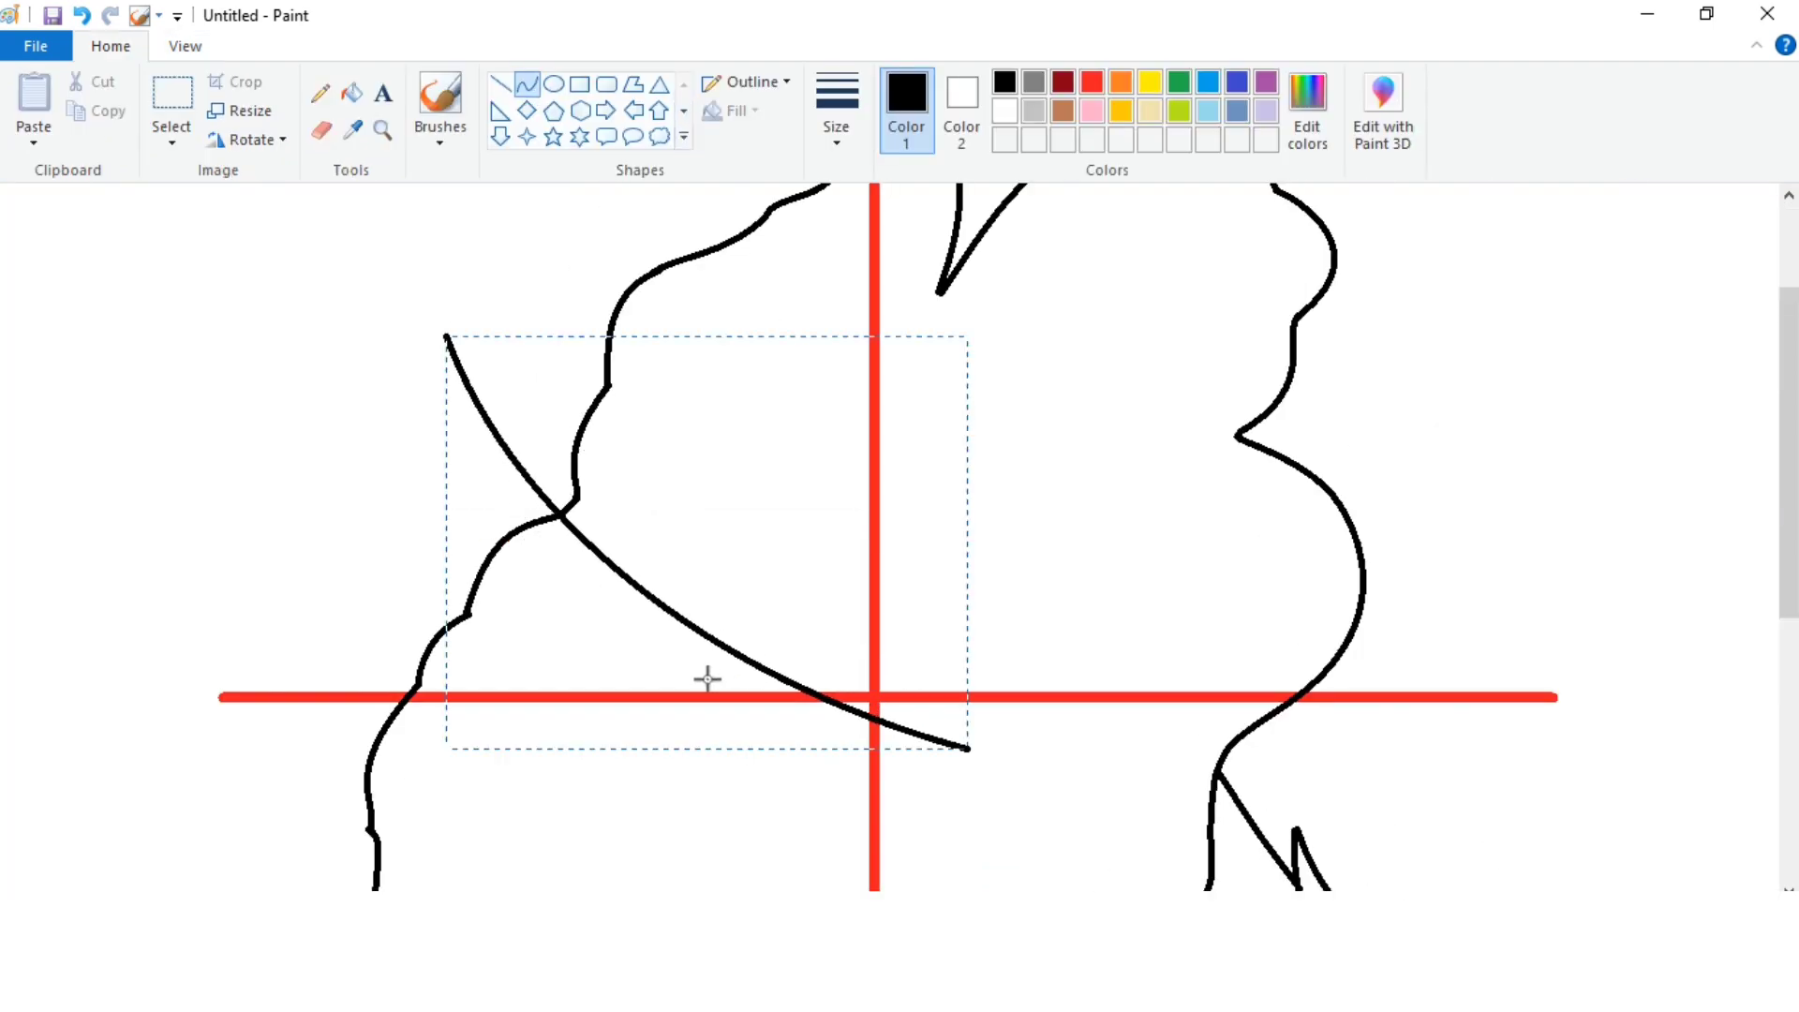
pyautogui.moveTo(458, 337); pyautogui.dragTo(987, 709)
pyautogui.moveTo(710, 515); pyautogui.dragTo(709, 647)
pyautogui.click(994, 503)
pyautogui.scroll(3, 872, 654)
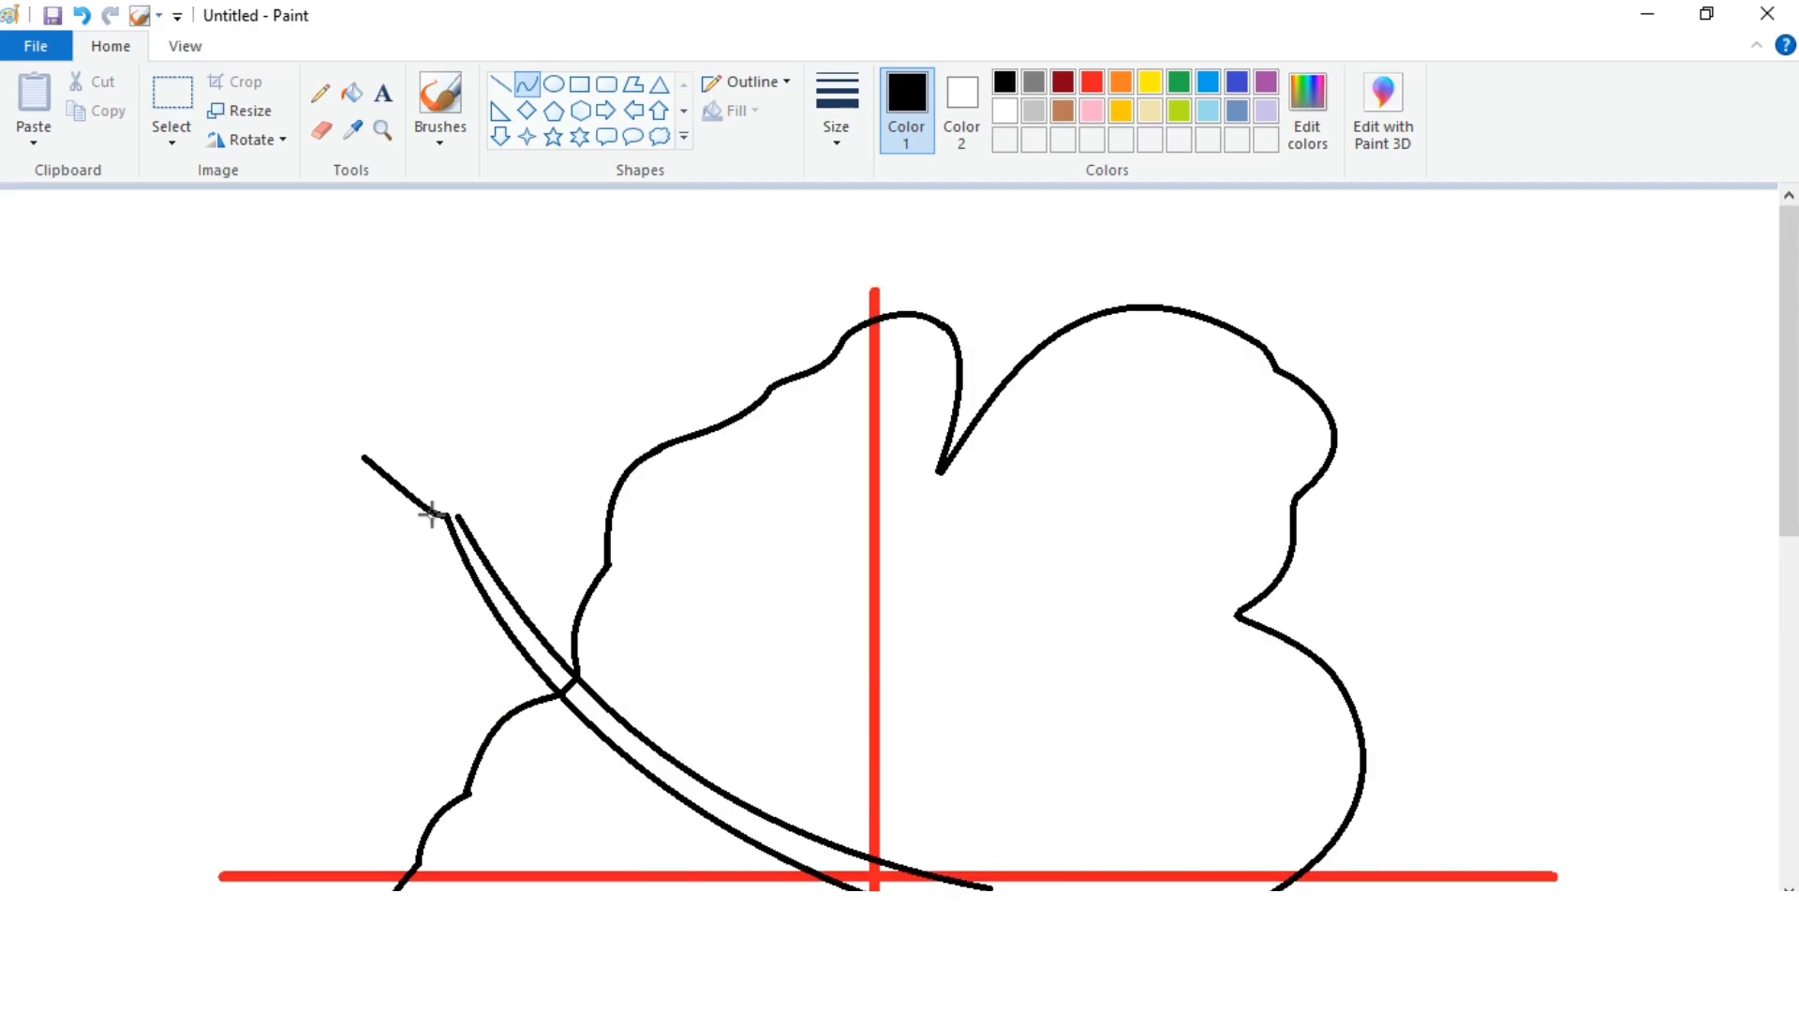
# Draw the remaining narrow branches fanning out from the pistil's tip.
pyautogui.hotkey('alt', 'v')
pyautogui.press('i')
pyautogui.scroll(-5, 647, 441)
pyautogui.moveTo(731, 339); pyautogui.dragTo(856, 429)
pyautogui.moveTo(794, 314)
pyautogui.mouseDown()
pyautogui.moveTo(834, 414)
pyautogui.moveTo(833, 269)
pyautogui.moveTo(878, 429)
pyautogui.mouseUp()
pyautogui.moveTo(933, 264)
pyautogui.mouseDown()
pyautogui.moveTo(890, 424)
pyautogui.moveTo(937, 265)
pyautogui.moveTo(913, 419)
pyautogui.moveTo(998, 330)
pyautogui.mouseUp()
pyautogui.hotkey('ctrl', 'z')
# Place small circles with the Oval shape on the ends of the pistil's tip branches.
pyautogui.click(110, 46)
pyautogui.click(554, 85)
pyautogui.moveTo(671, 310); pyautogui.dragTo(739, 376)
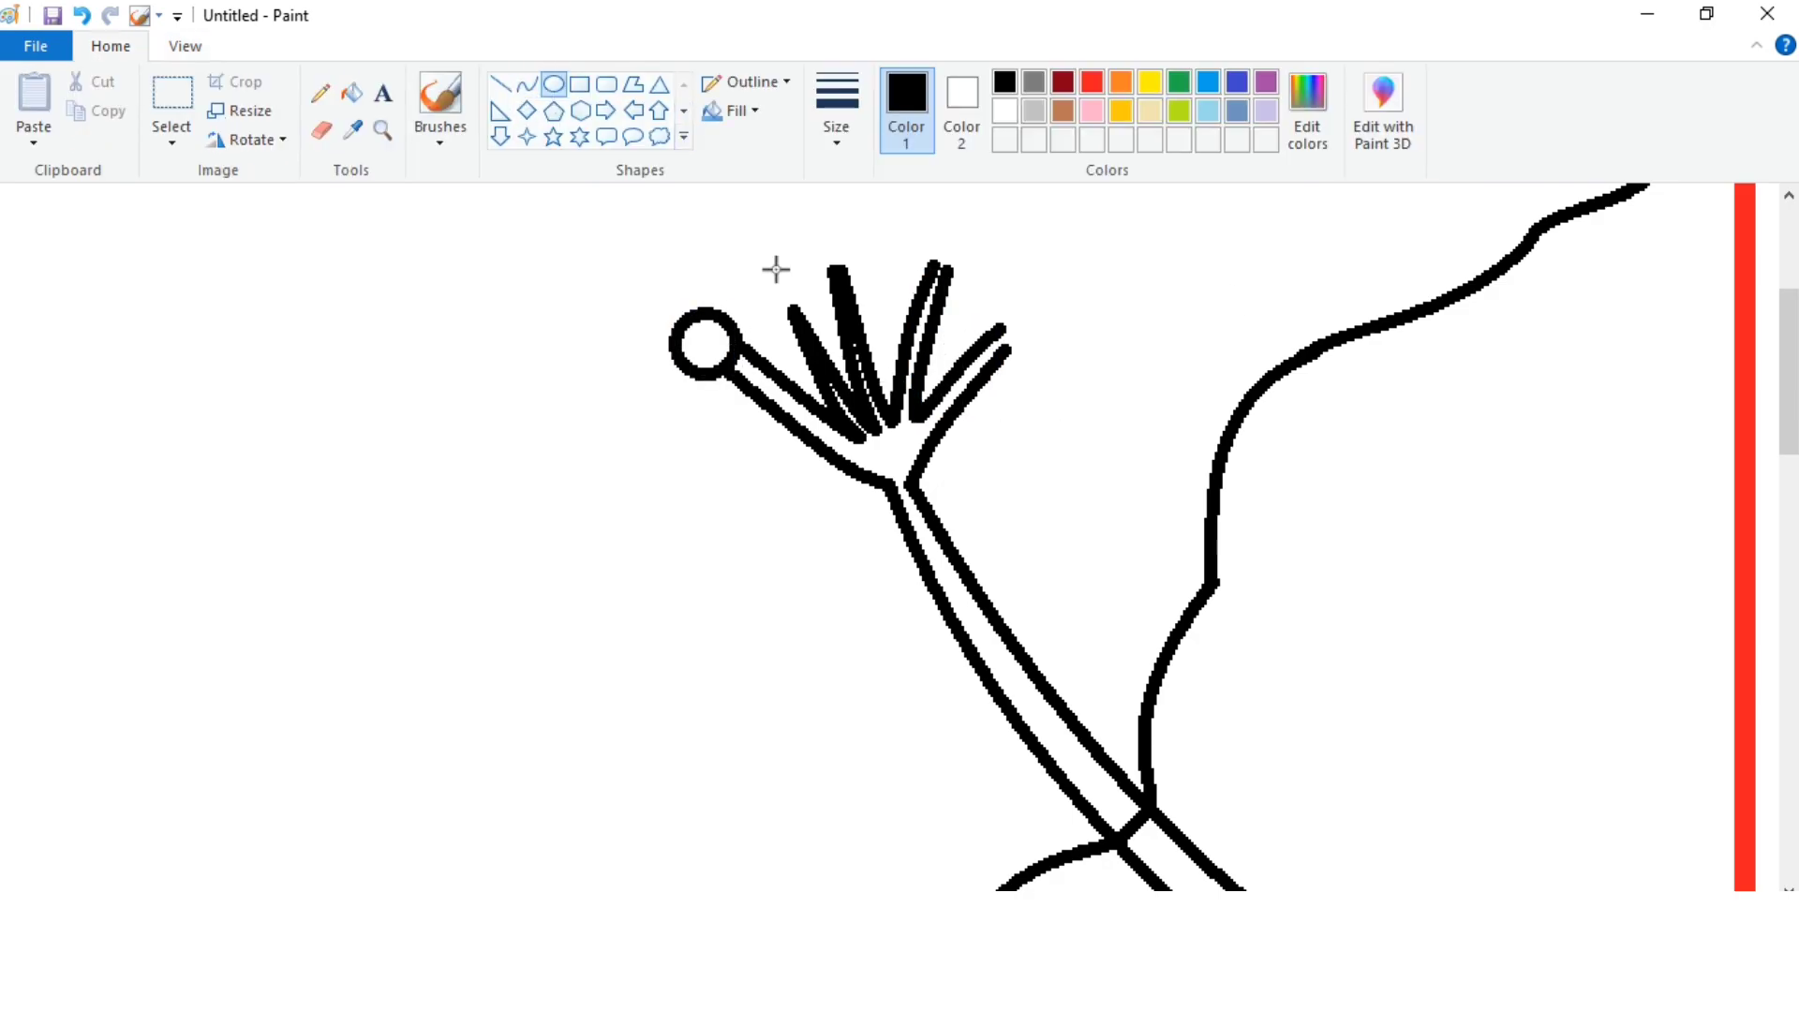
pyautogui.moveTo(735, 246); pyautogui.dragTo(803, 315)
pyautogui.moveTo(804, 207); pyautogui.dragTo(875, 272)
pyautogui.moveTo(922, 216); pyautogui.dragTo(1052, 367)
# Draw short curved filaments along both sides of the pistil with the Curve tool.
pyautogui.click(527, 85)
pyautogui.scroll(-3, 909, 459)
pyautogui.click(837, 112)
pyautogui.click(899, 337)
pyautogui.moveTo(869, 384); pyautogui.dragTo(923, 399)
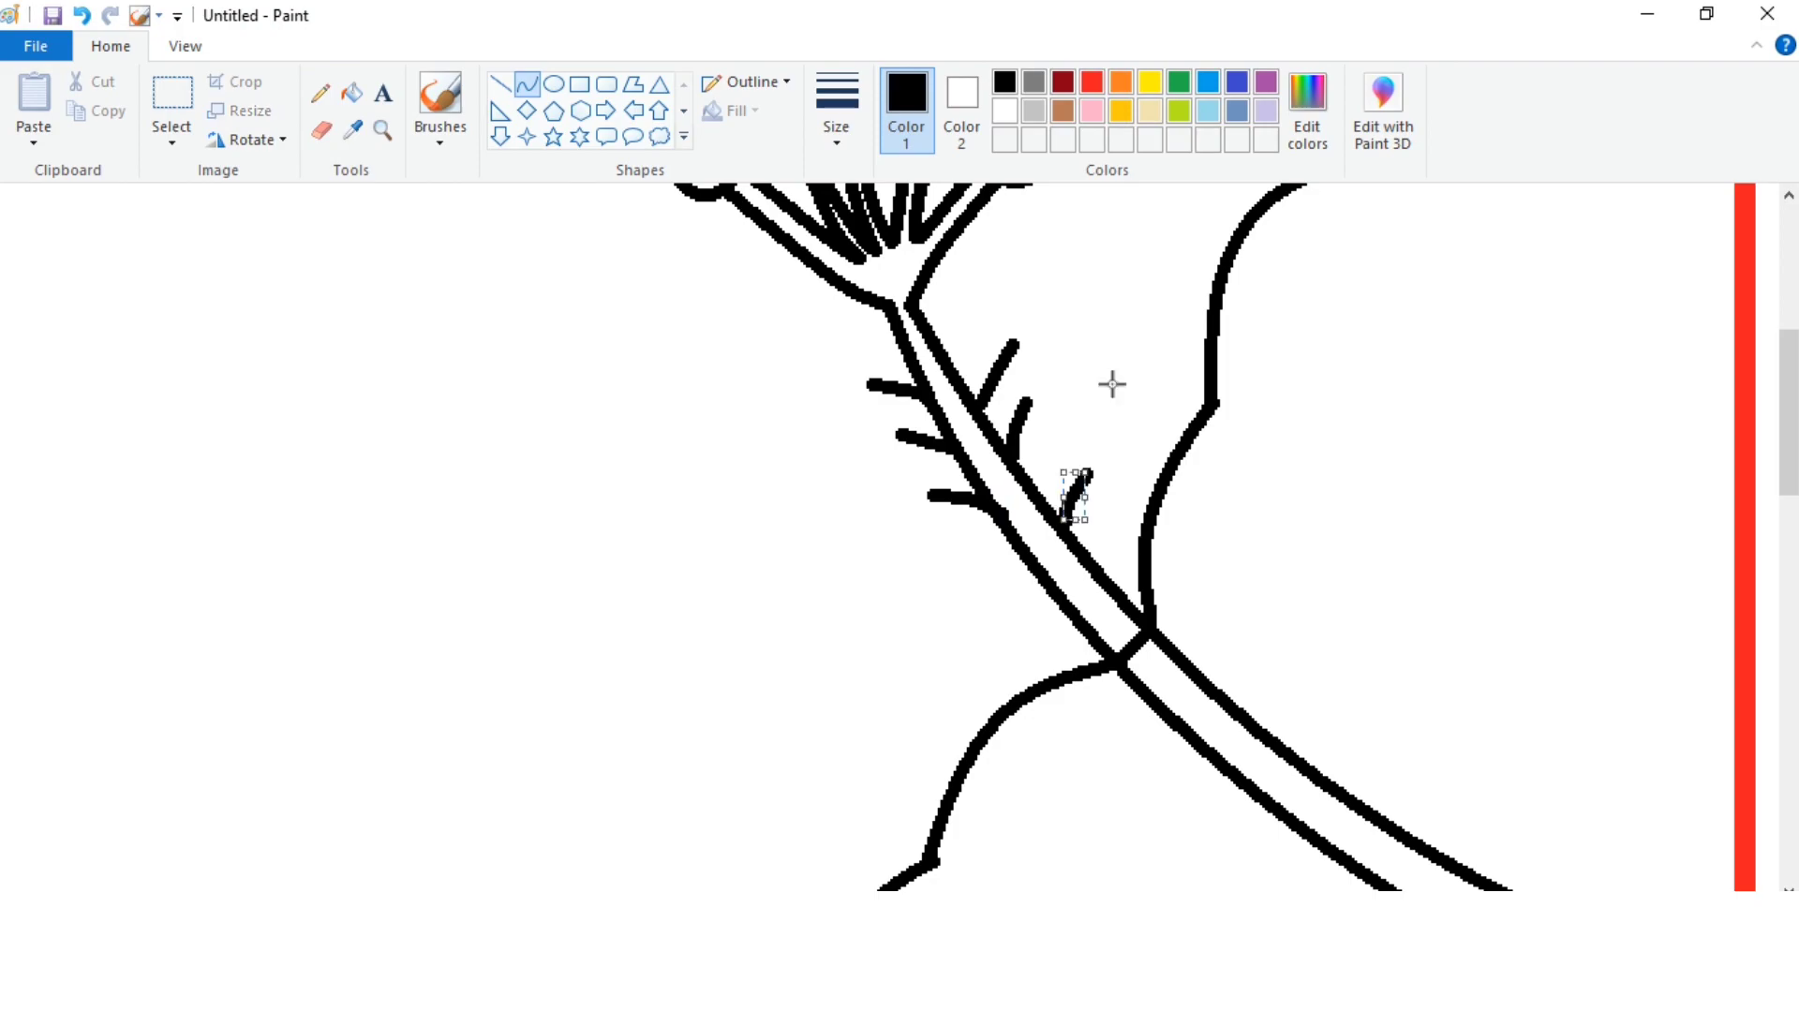
pyautogui.moveTo(980, 618); pyautogui.dragTo(1035, 577)
# Cap the ends of the short filaments along the pistil with small ovals.
pyautogui.click(554, 85)
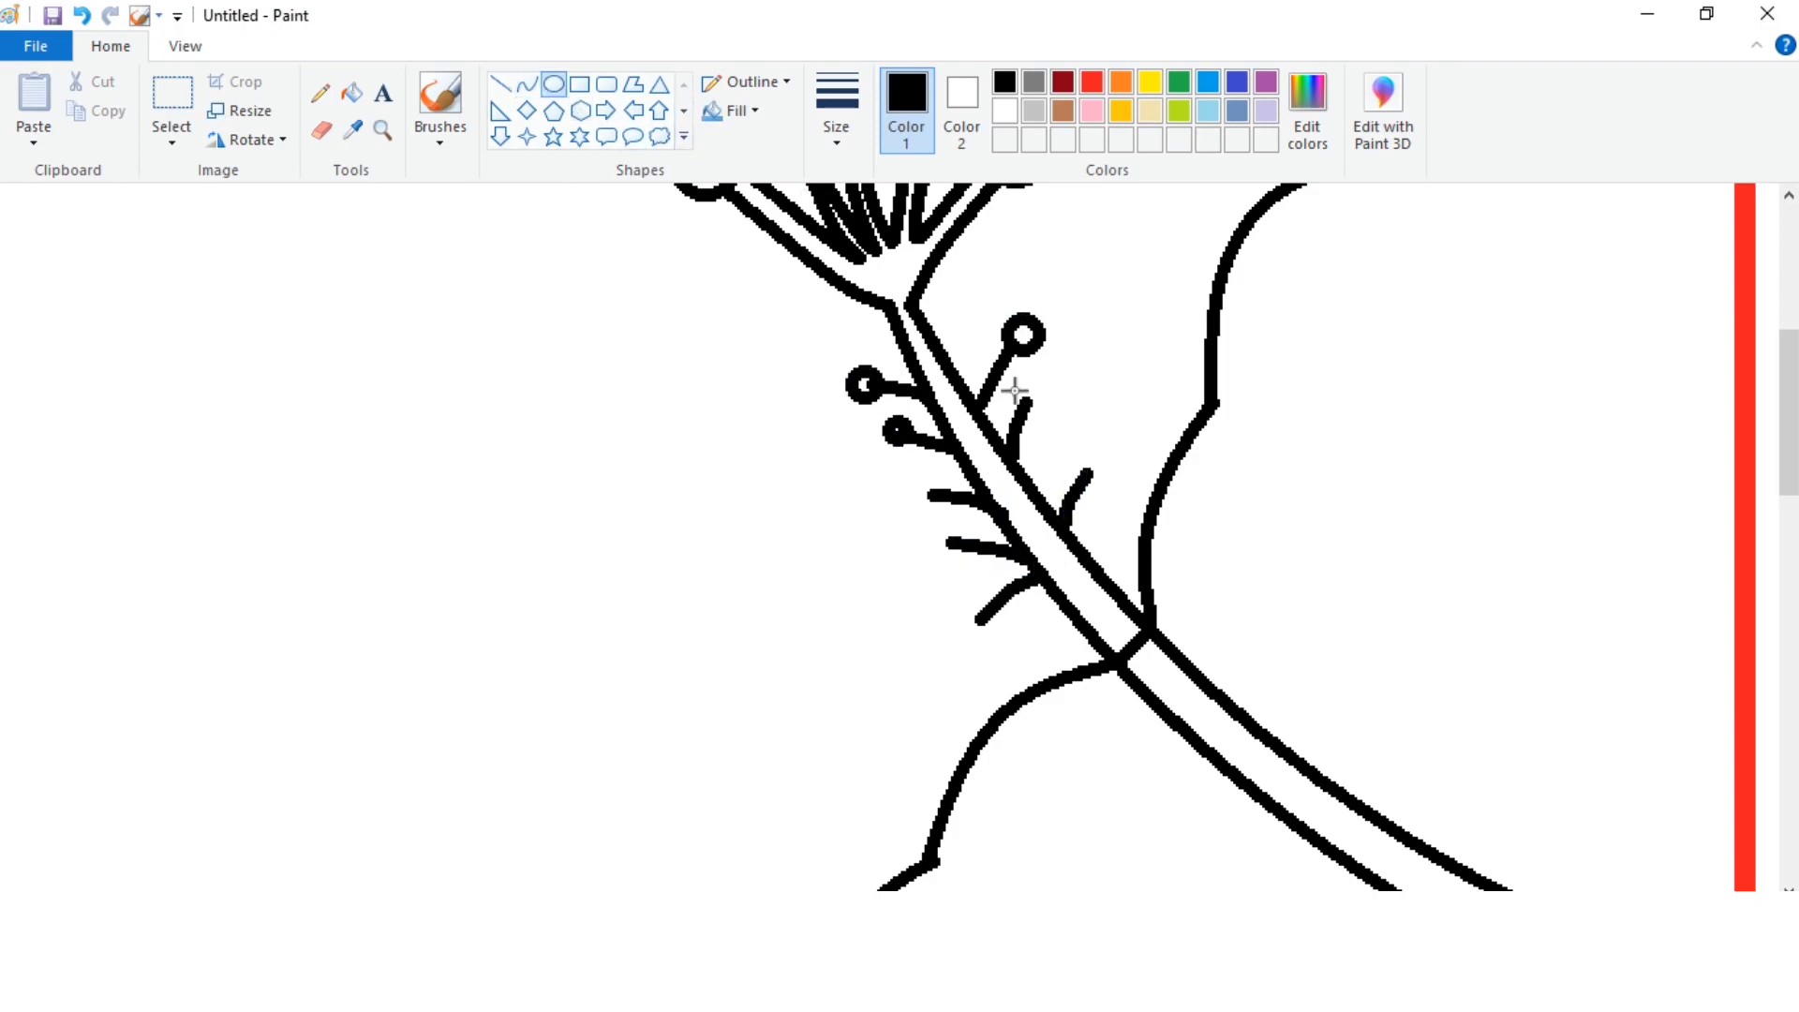
pyautogui.moveTo(935, 530); pyautogui.dragTo(978, 572)
pyautogui.moveTo(955, 611); pyautogui.dragTo(987, 653)
# Add extra short filaments beside the pistil, each capped with a small circle.
pyautogui.click(528, 84)
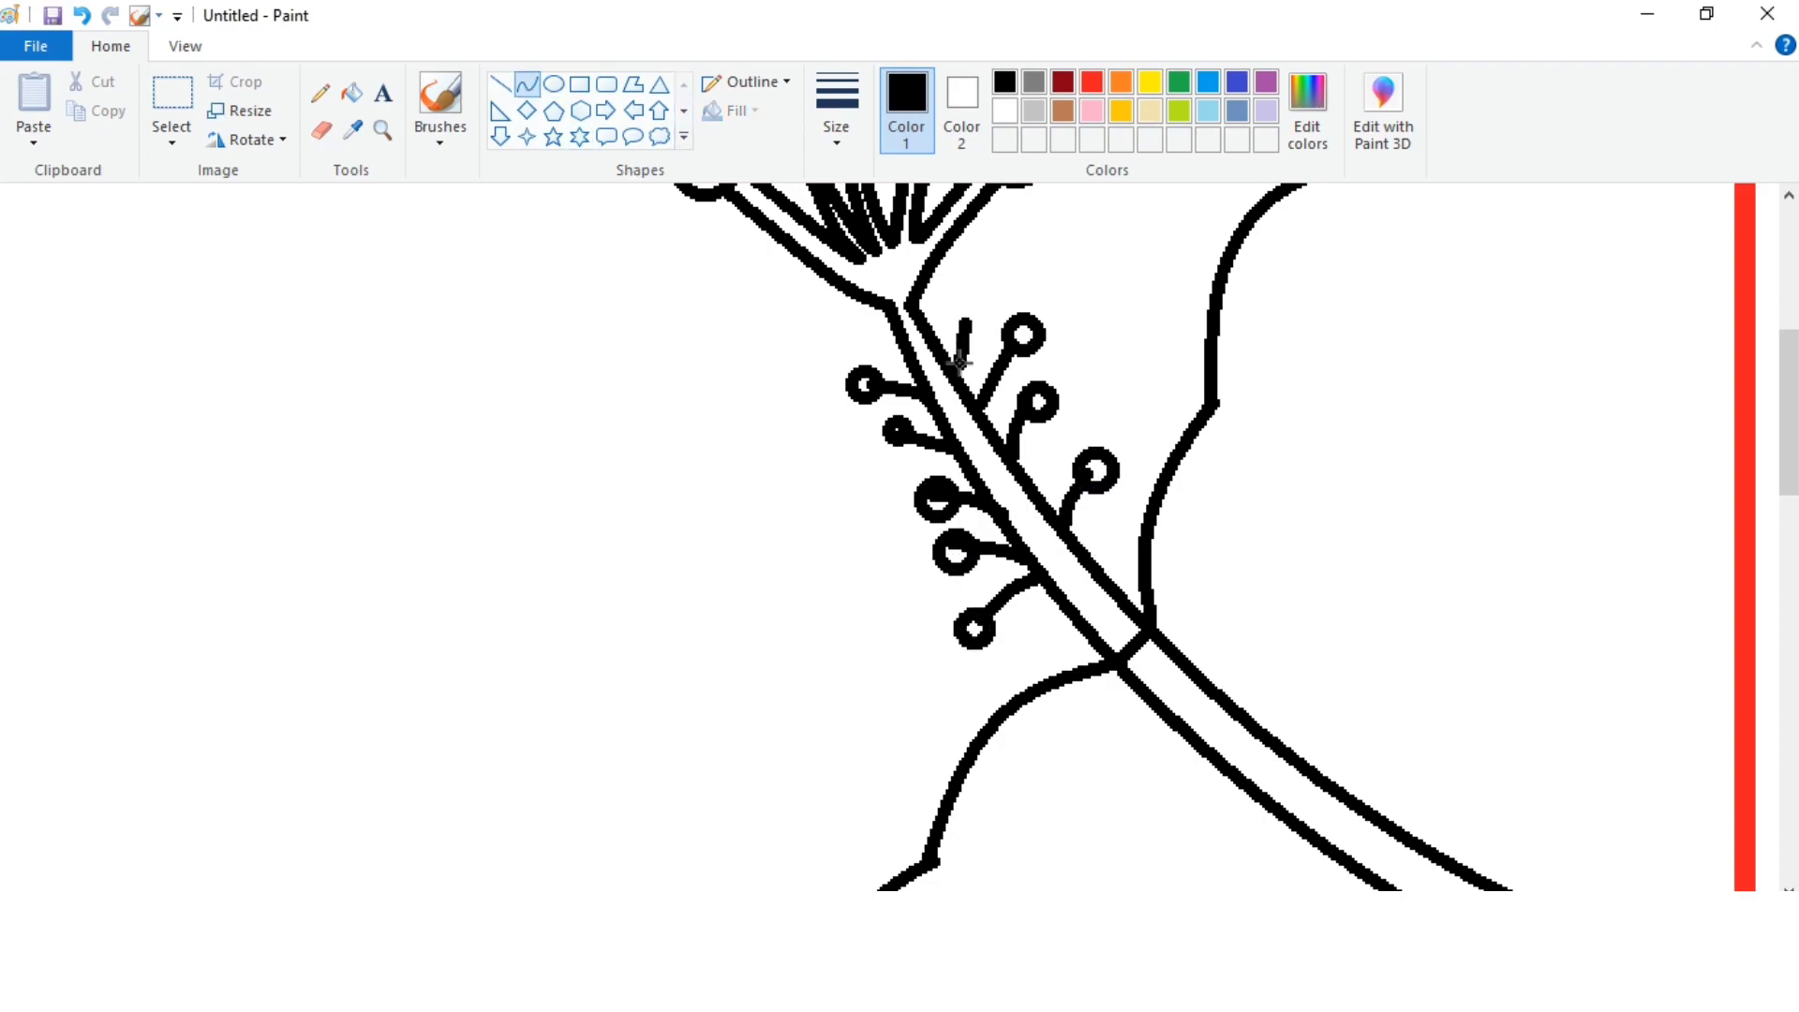
pyautogui.click(554, 85)
pyautogui.moveTo(950, 303); pyautogui.dragTo(986, 346)
pyautogui.moveTo(997, 614); pyautogui.dragTo(1038, 658)
pyautogui.click(528, 84)
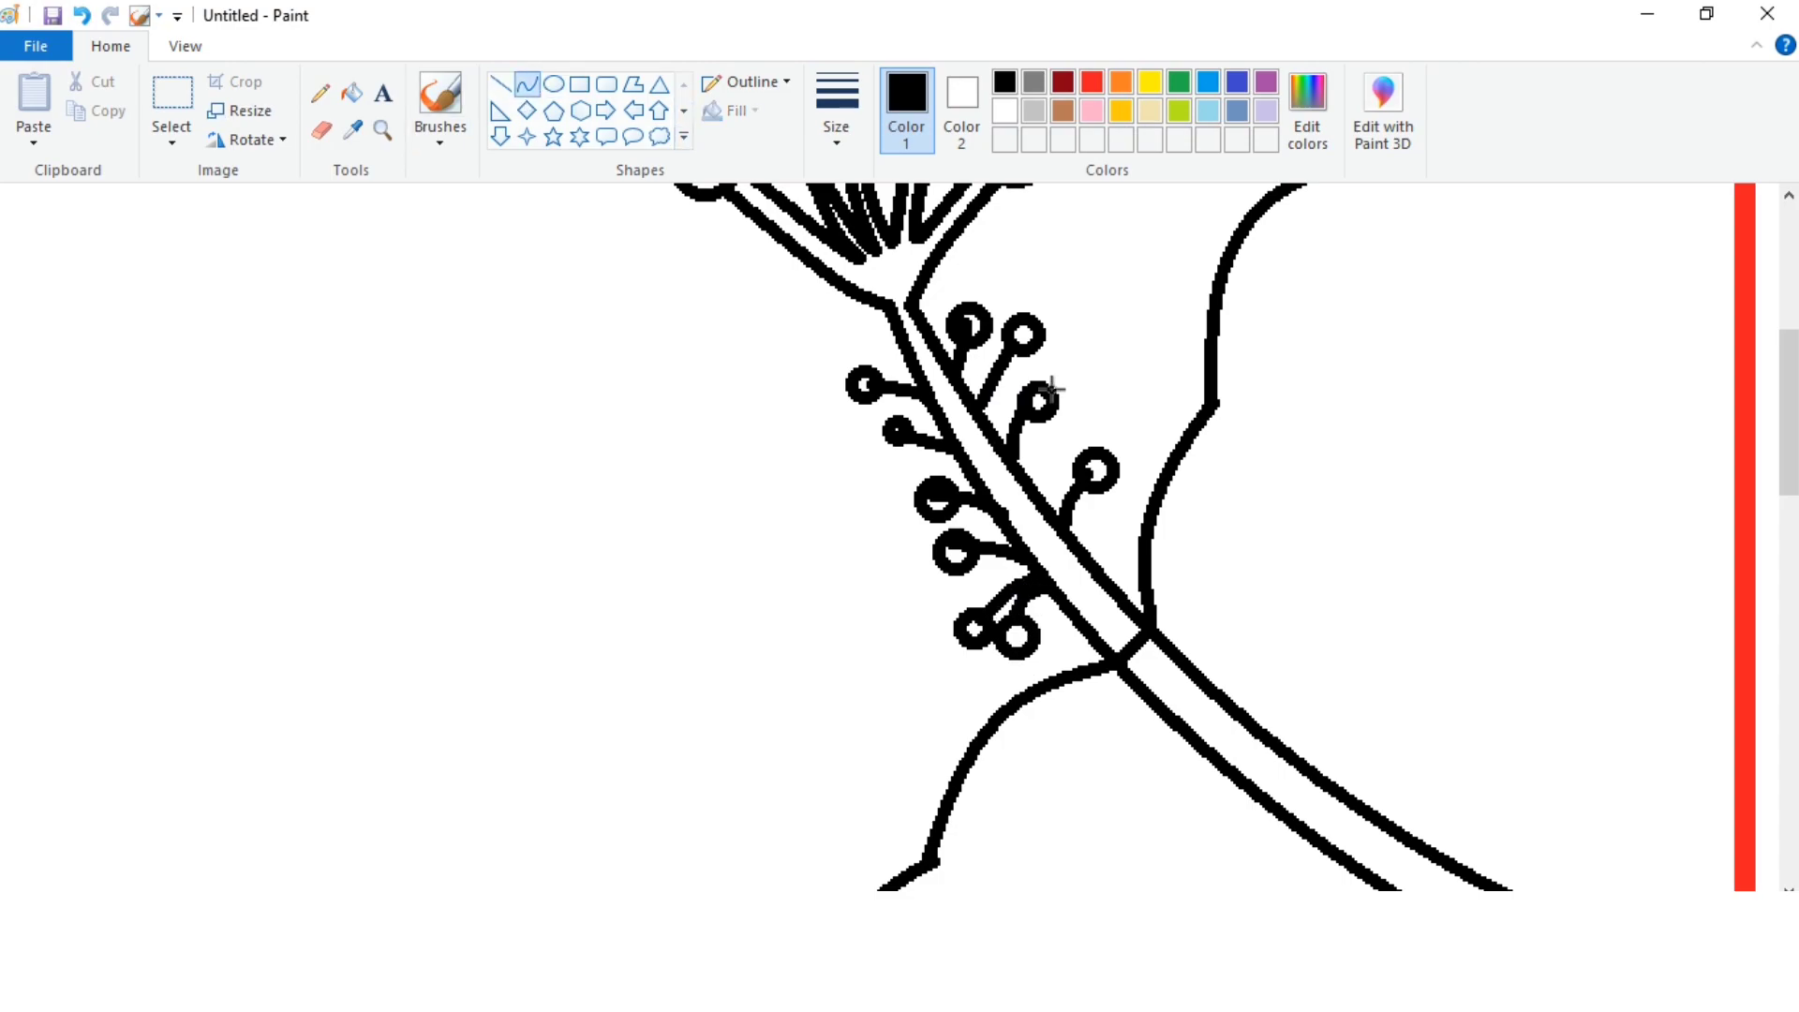
pyautogui.click(554, 84)
pyautogui.moveTo(836, 332); pyautogui.dragTo(866, 360)
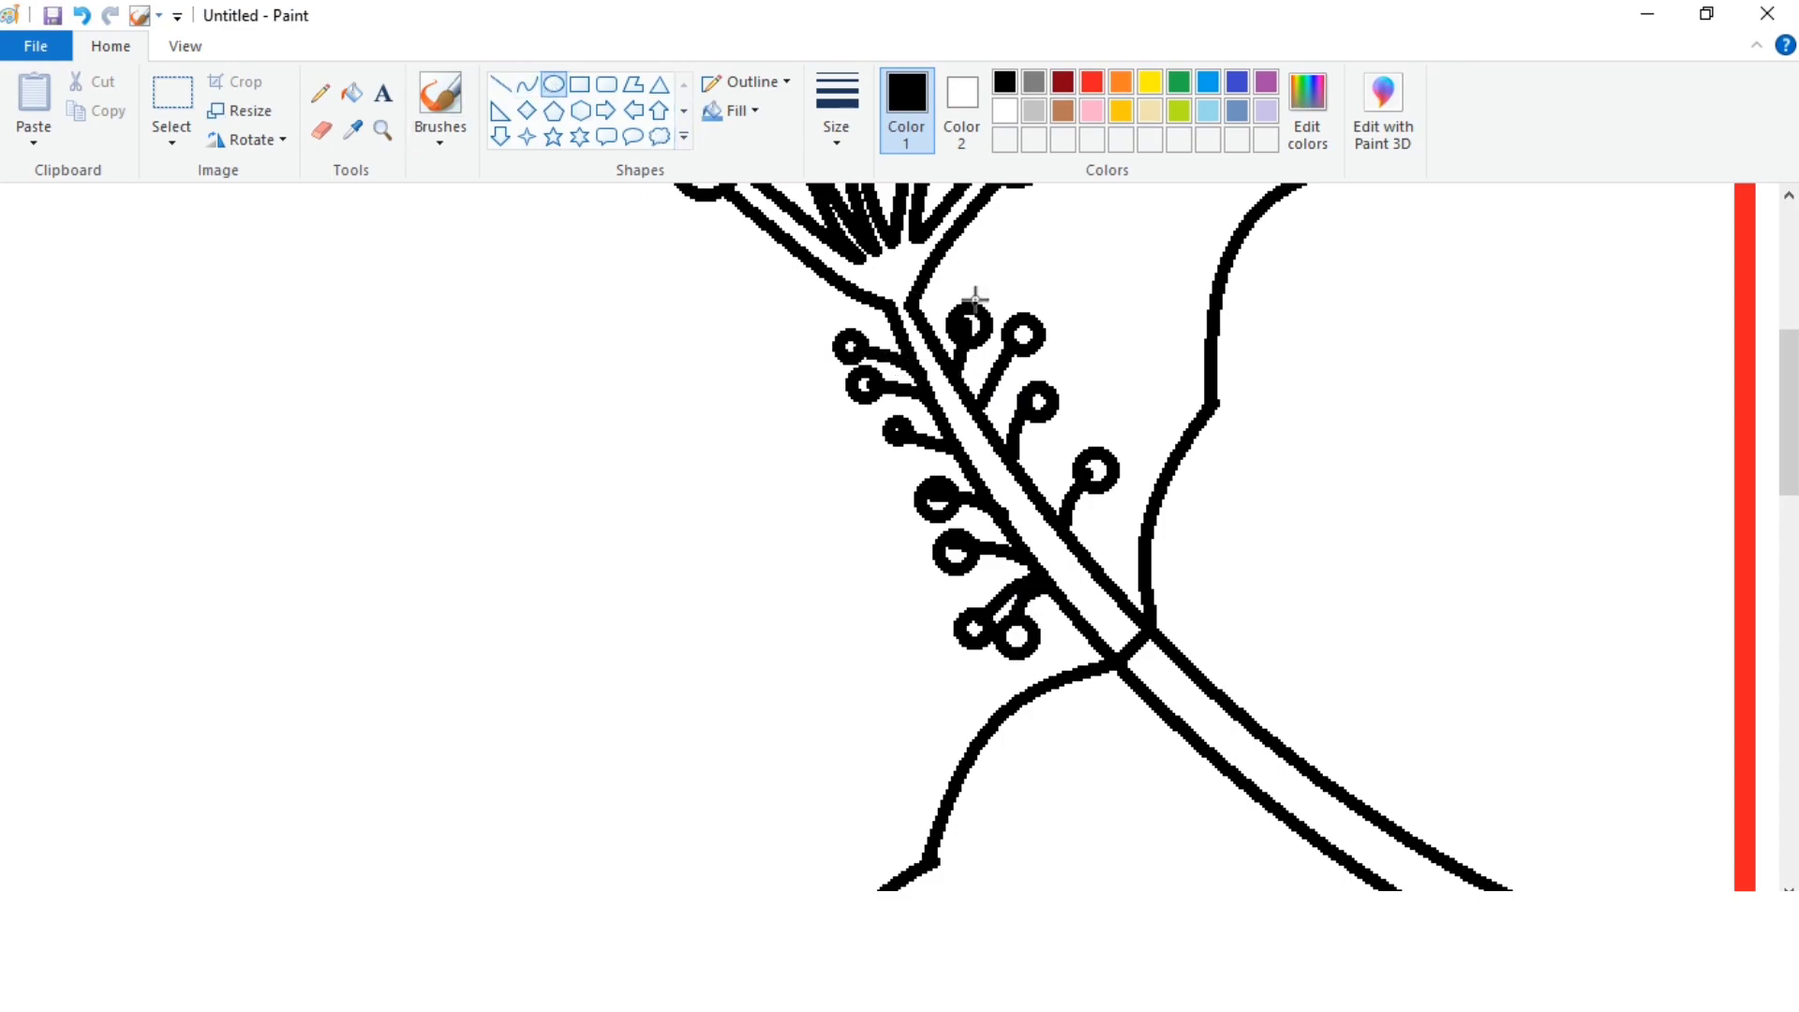
# Draw a long narrow pointed vein with the Curve tool in the upper-left petal, converging on the pistil.
pyautogui.click(184, 46)
pyautogui.click(89, 98)
pyautogui.click(89, 117)
pyautogui.click(30, 117)
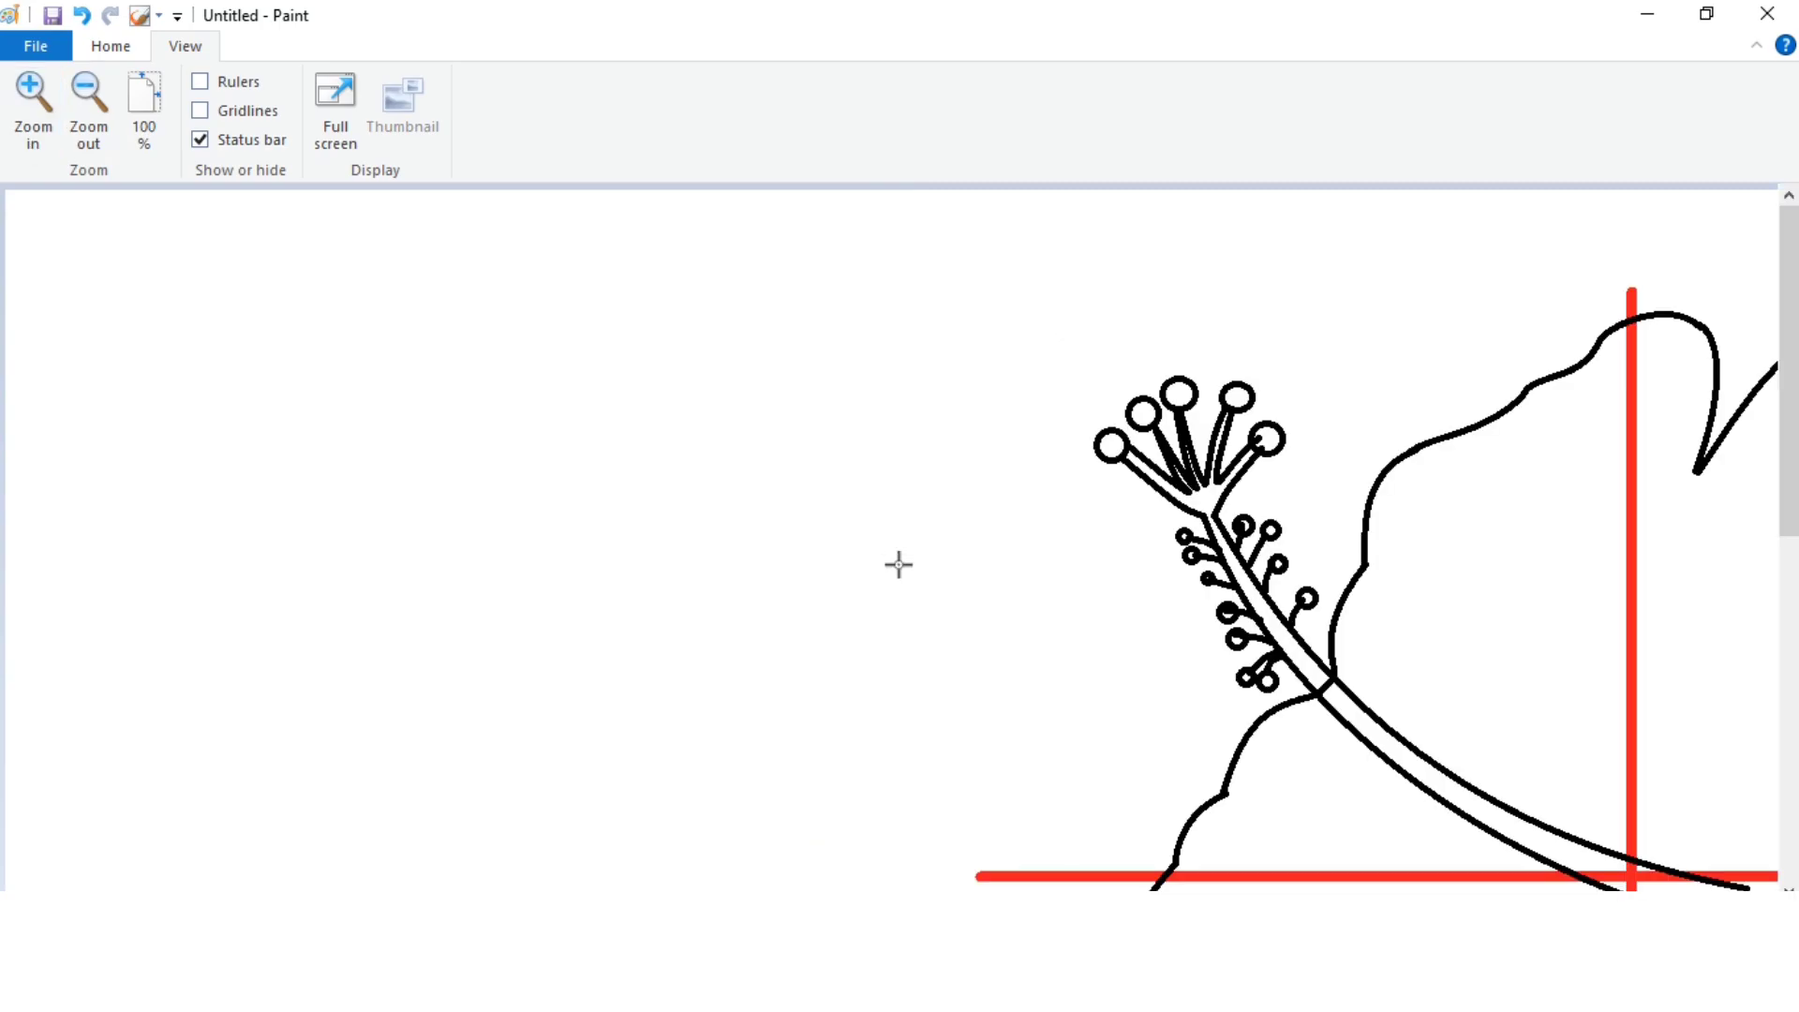
pyautogui.scroll(-5, 891, 554)
pyautogui.hscroll(8, 891, 554)
pyautogui.click(110, 46)
pyautogui.scroll(2, 884, 602)
pyautogui.click(837, 110)
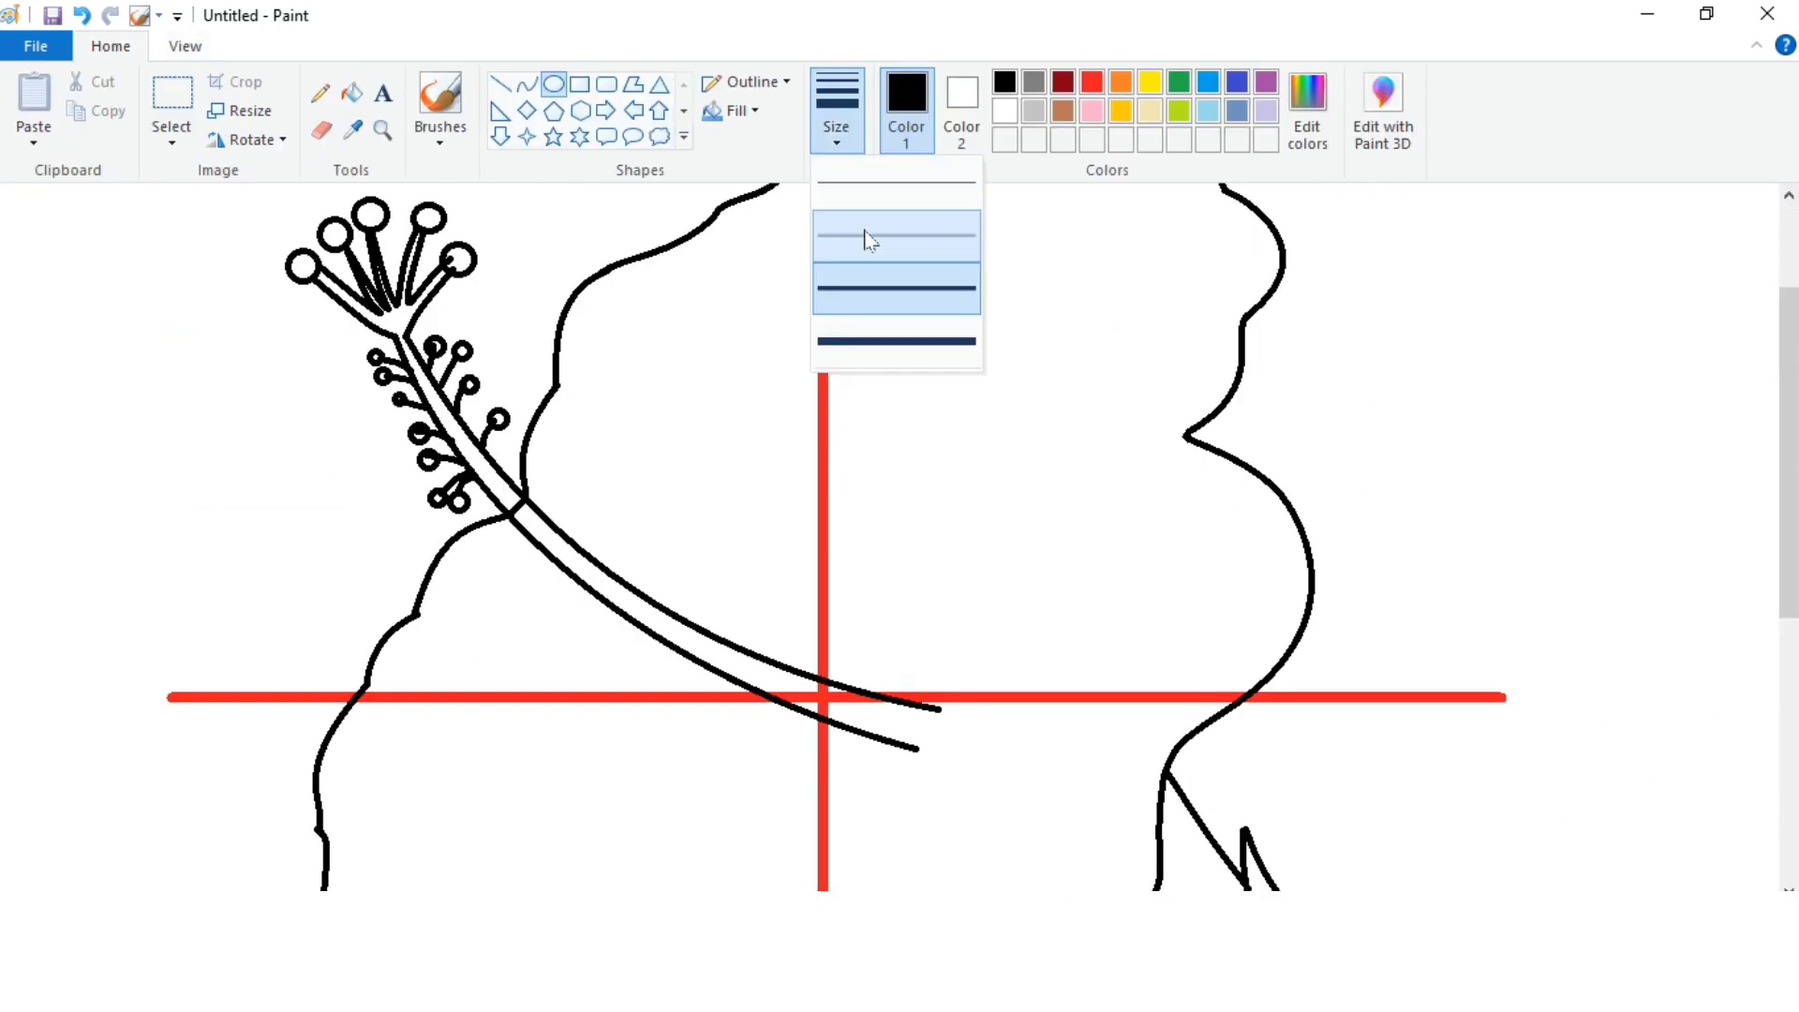
pyautogui.click(606, 190)
pyautogui.click(528, 85)
pyautogui.moveTo(605, 256)
pyautogui.mouseDown()
pyautogui.moveTo(776, 467)
pyautogui.moveTo(744, 462)
pyautogui.mouseUp()
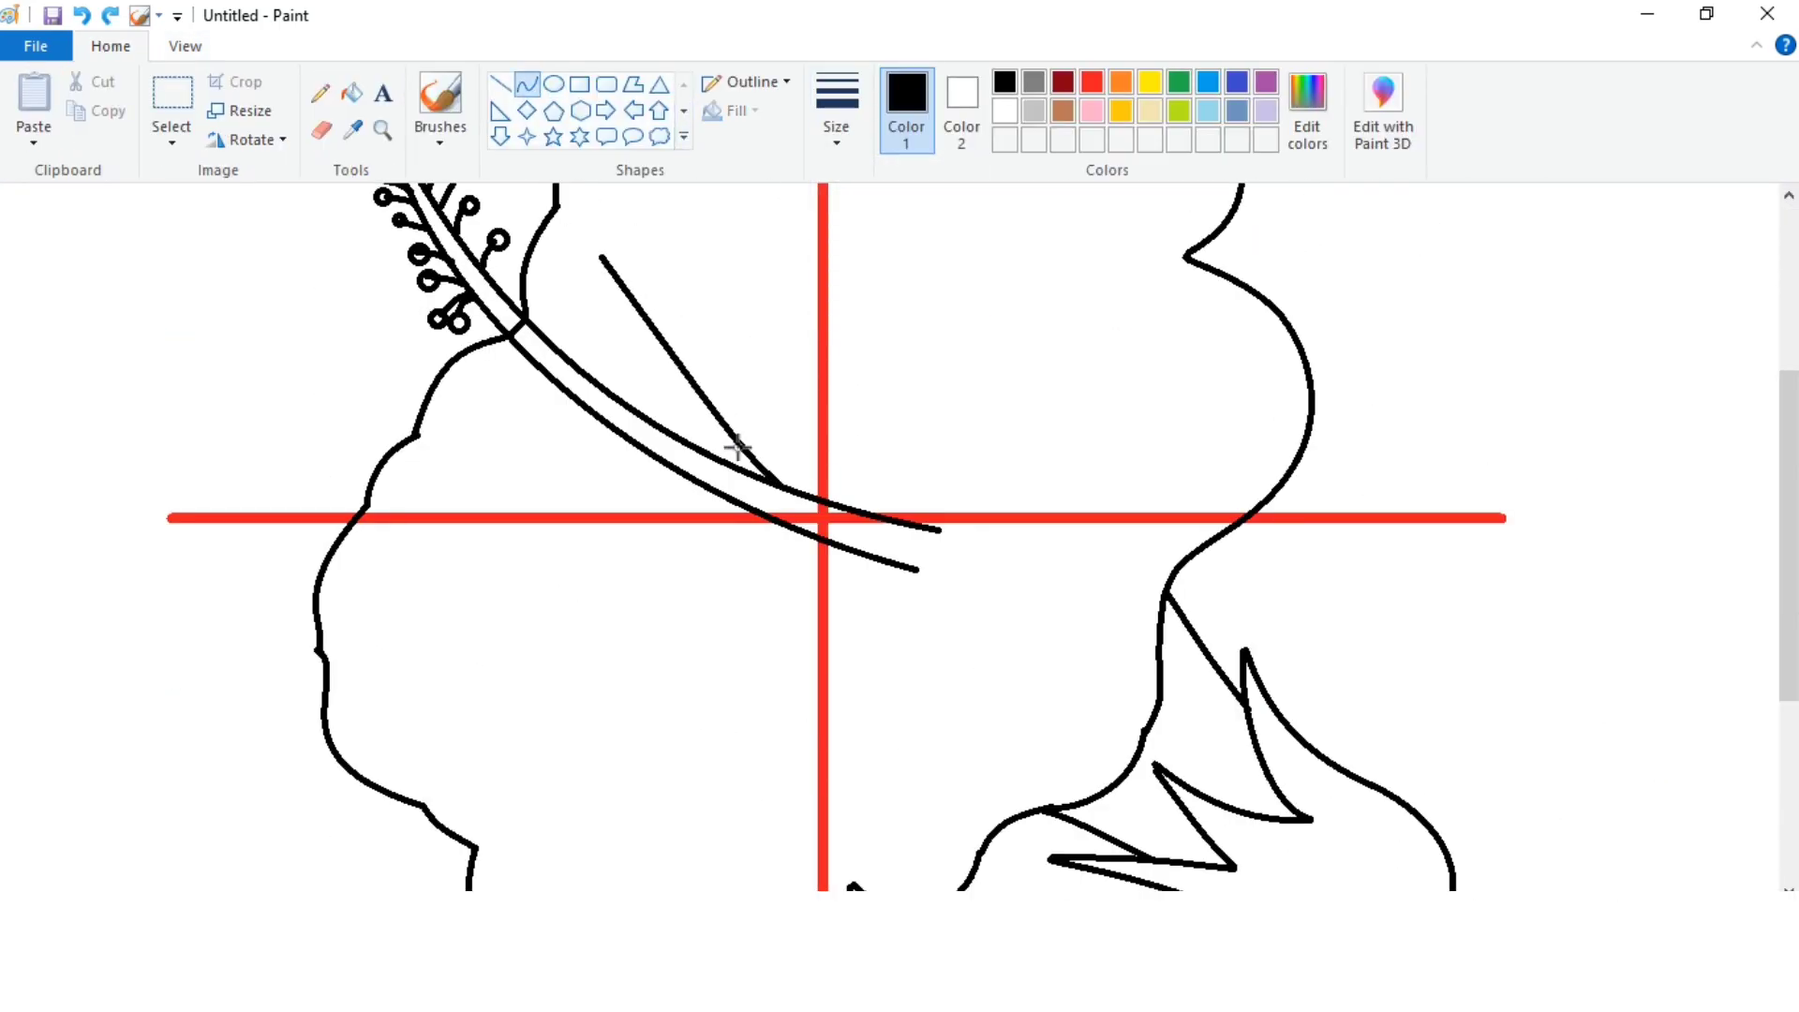
pyautogui.moveTo(592, 253); pyautogui.dragTo(790, 472)
# Draw three more pointed veins above the pistil, stepping from the upper-left petal across the vertical guide.
pyautogui.moveTo(687, 273); pyautogui.dragTo(817, 491)
pyautogui.moveTo(778, 423); pyautogui.dragTo(764, 424)
pyautogui.moveTo(688, 272); pyautogui.dragTo(837, 494)
pyautogui.moveTo(806, 403); pyautogui.dragTo(806, 394)
pyautogui.moveTo(825, 333); pyautogui.dragTo(861, 501)
pyautogui.moveTo(888, 344); pyautogui.dragTo(873, 458)
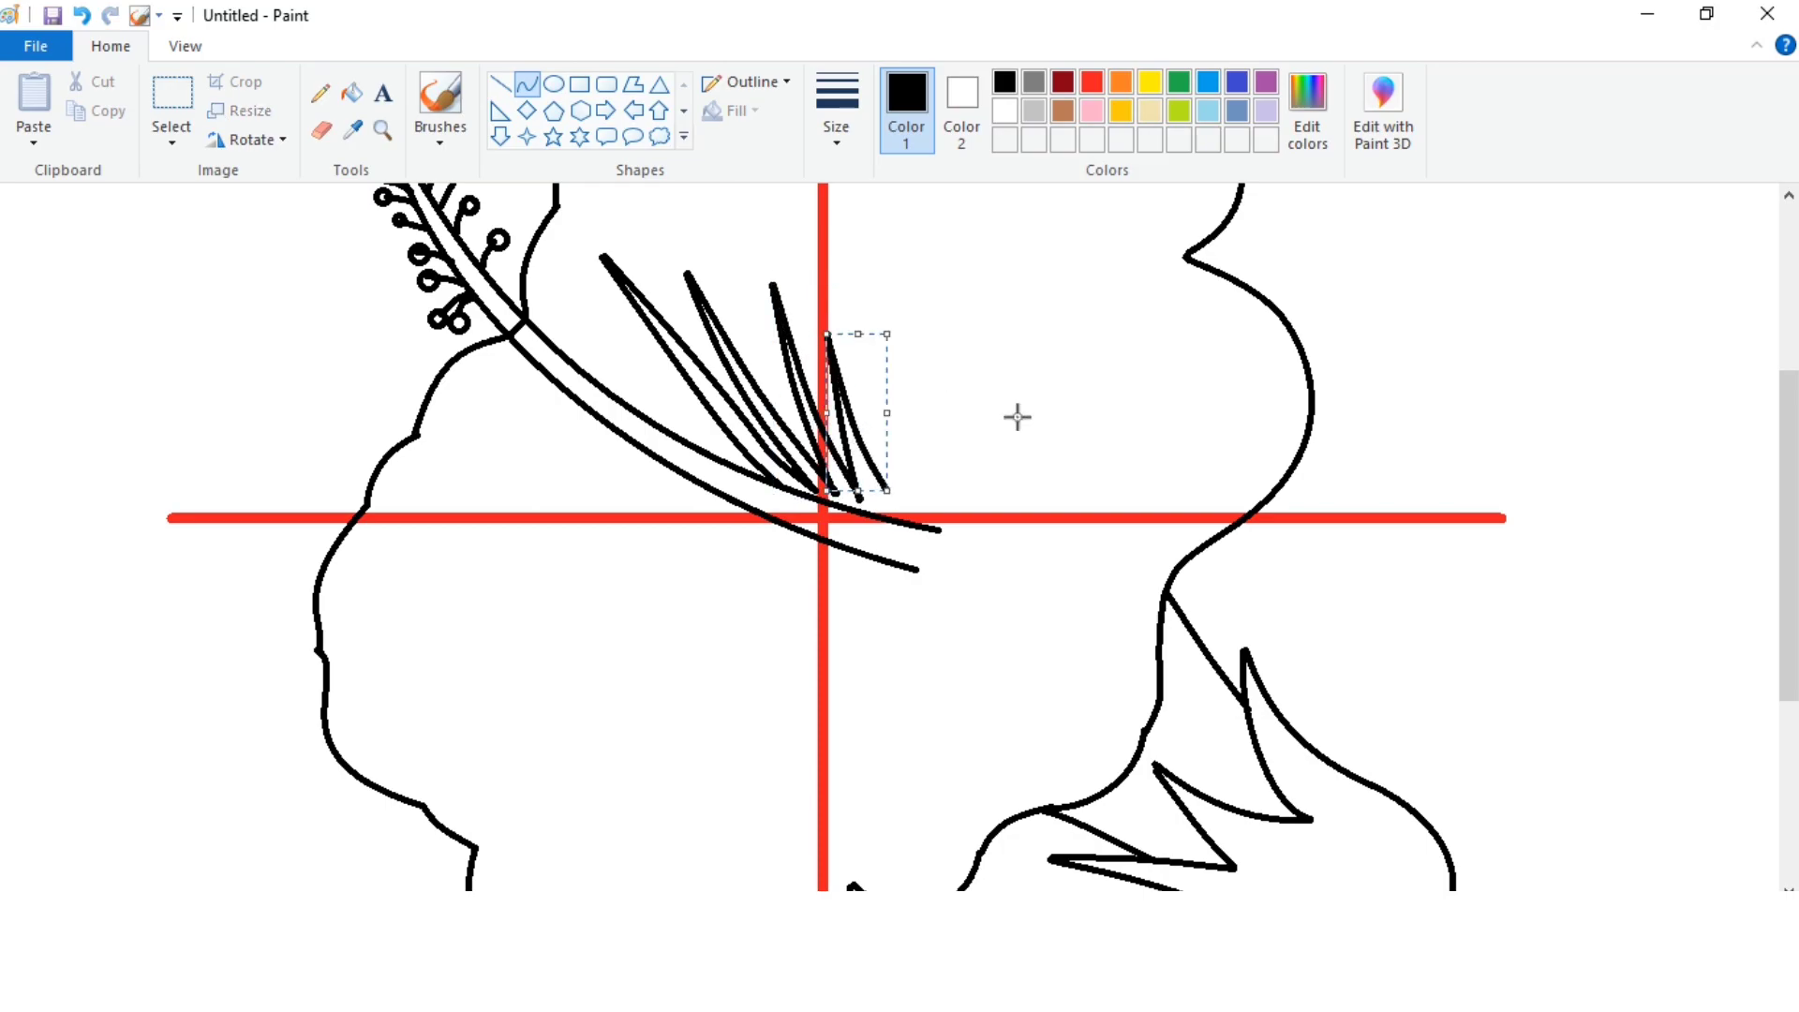
# Draw tall narrow pointed veins rising from the flower's centre into the upper petal.
pyautogui.scroll(3, 924, 413)
pyautogui.moveTo(863, 286); pyautogui.dragTo(888, 662)
pyautogui.moveTo(877, 468); pyautogui.dragTo(869, 544)
pyautogui.moveTo(862, 292); pyautogui.dragTo(928, 653)
pyautogui.moveTo(856, 502); pyautogui.dragTo(842, 449)
pyautogui.moveTo(964, 366); pyautogui.dragTo(935, 643)
pyautogui.moveTo(930, 563)
pyautogui.mouseDown()
pyautogui.moveTo(920, 482)
pyautogui.moveTo(940, 394)
pyautogui.moveTo(950, 594)
pyautogui.moveTo(939, 571)
pyautogui.mouseUp()
# Finish the last tall upper vein and add a curved pointed vein sweeping toward the right petal.
pyautogui.moveTo(1027, 351)
pyautogui.mouseDown()
pyautogui.moveTo(962, 645)
pyautogui.moveTo(964, 542)
pyautogui.moveTo(1010, 466)
pyautogui.moveTo(994, 609)
pyautogui.moveTo(1012, 622)
pyautogui.moveTo(1171, 507)
pyautogui.mouseUp()
pyautogui.moveTo(1031, 593); pyautogui.dragTo(1066, 525)
pyautogui.moveTo(1172, 510); pyautogui.dragTo(1031, 609)
# Draw four pointed veins fanning out from below the pistil into the left and lower-left petals.
pyautogui.scroll(-3, 1215, 594)
pyautogui.moveTo(793, 523)
pyautogui.mouseDown()
pyautogui.moveTo(585, 521)
pyautogui.moveTo(648, 531)
pyautogui.moveTo(582, 511)
pyautogui.mouseUp()
pyautogui.moveTo(548, 691); pyautogui.dragTo(808, 552)
pyautogui.moveTo(678, 621); pyautogui.dragTo(666, 600)
pyautogui.click(667, 600)
pyautogui.moveTo(540, 701)
pyautogui.mouseDown()
pyautogui.moveTo(785, 583)
pyautogui.moveTo(694, 603)
pyautogui.moveTo(788, 588)
pyautogui.moveTo(599, 724)
pyautogui.mouseUp()
pyautogui.moveTo(662, 654)
pyautogui.mouseDown()
pyautogui.moveTo(776, 611)
pyautogui.moveTo(596, 822)
pyautogui.mouseUp()
pyautogui.moveTo(656, 722); pyautogui.dragTo(618, 780)
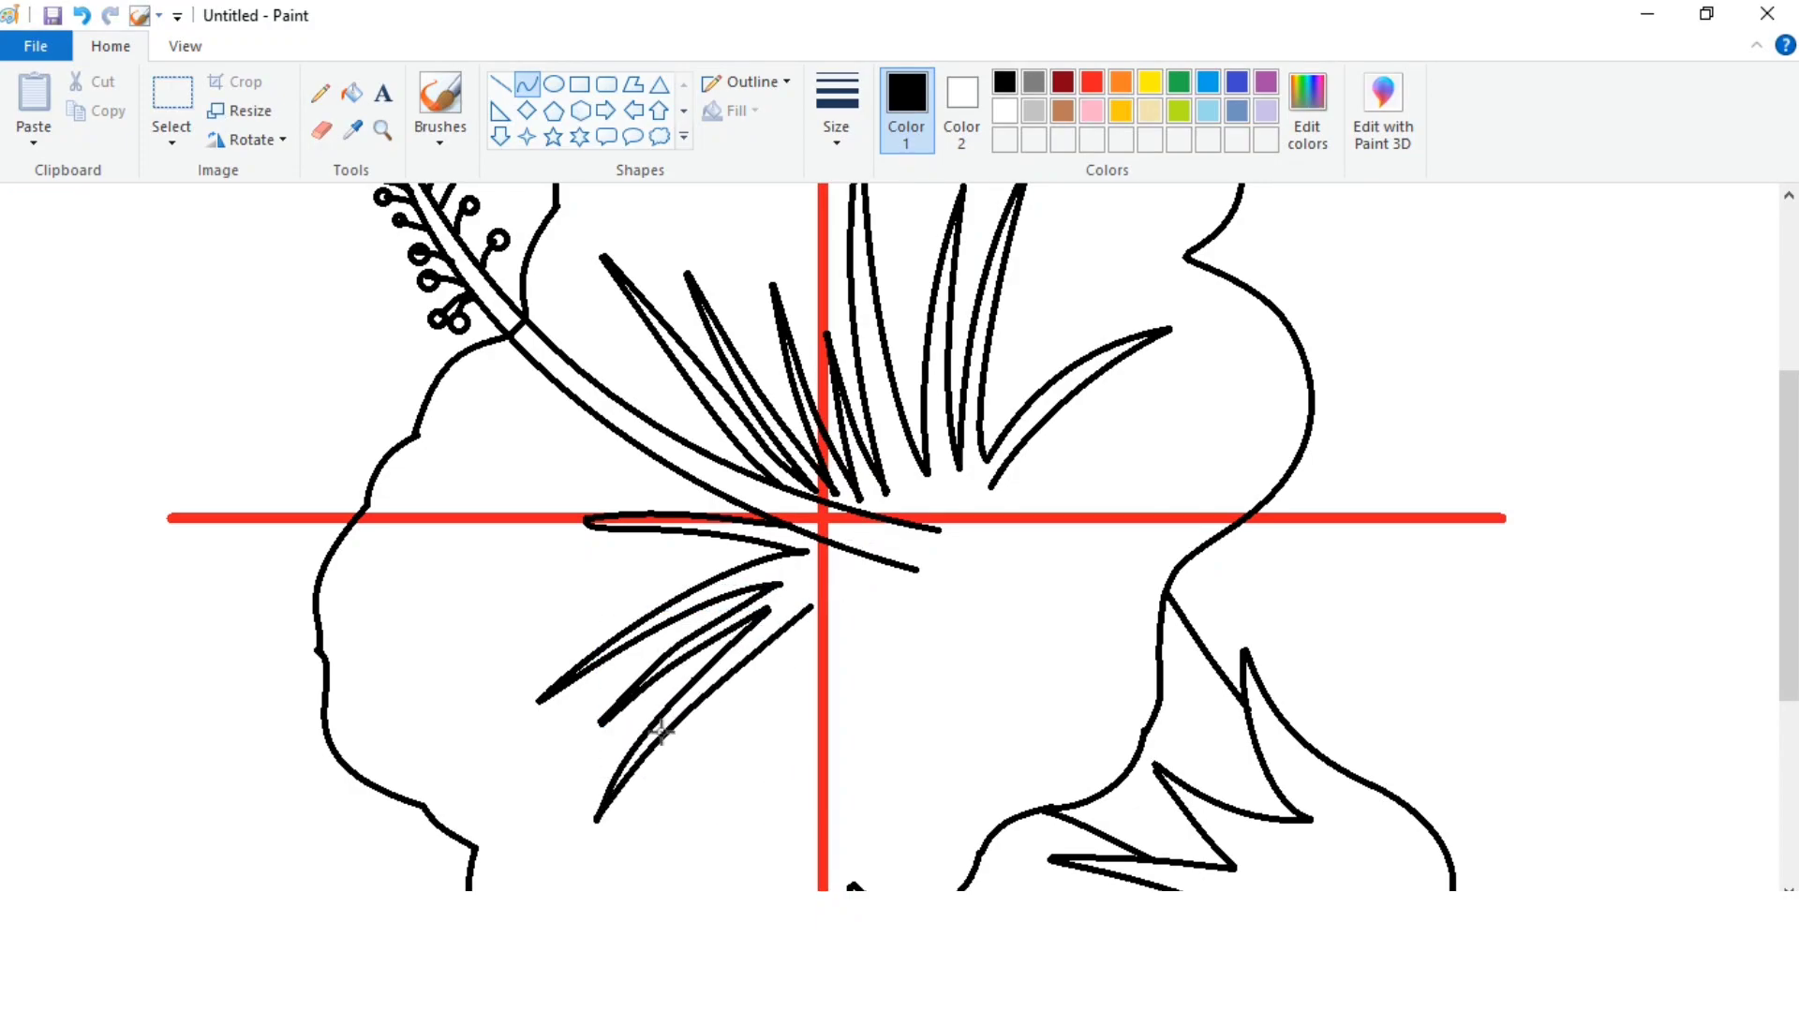
# Draw narrow pointed veins hanging from the flower's centre into the bottom petal on both sides of the vertical guide.
pyautogui.scroll(-3, 848, 569)
pyautogui.moveTo(813, 427); pyautogui.dragTo(760, 618)
pyautogui.moveTo(769, 555); pyautogui.dragTo(797, 637)
pyautogui.moveTo(831, 520); pyautogui.dragTo(825, 539)
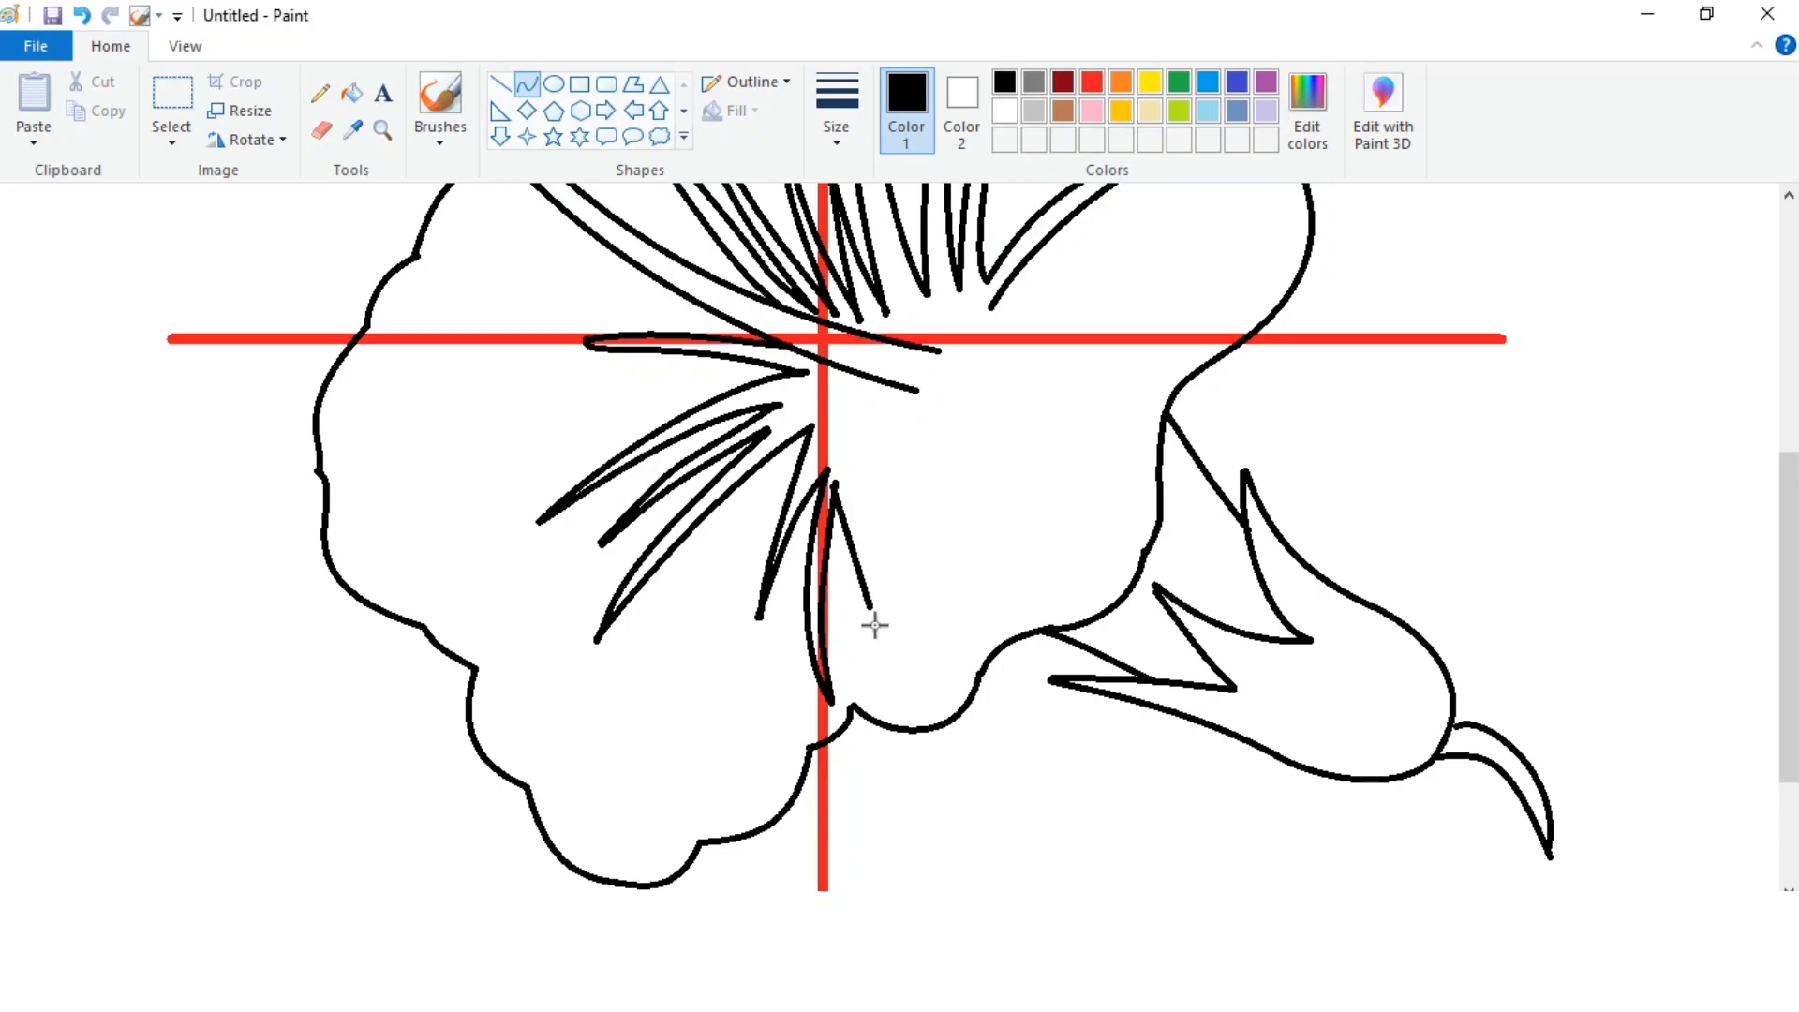
pyautogui.moveTo(892, 691); pyautogui.dragTo(885, 424)
pyautogui.moveTo(843, 490)
pyautogui.mouseDown()
pyautogui.moveTo(862, 525)
pyautogui.moveTo(932, 515)
pyautogui.moveTo(928, 412)
pyautogui.moveTo(936, 454)
pyautogui.moveTo(947, 382)
pyautogui.moveTo(932, 441)
pyautogui.moveTo(1006, 448)
pyautogui.moveTo(1076, 374)
pyautogui.mouseUp()
pyautogui.click(954, 438)
# Complete the ring of veins with short curved points to the lower right of the pistil's base.
pyautogui.scroll(3, 1077, 374)
pyautogui.moveTo(968, 542); pyautogui.dragTo(1059, 569)
pyautogui.moveTo(980, 482); pyautogui.dragTo(1040, 510)
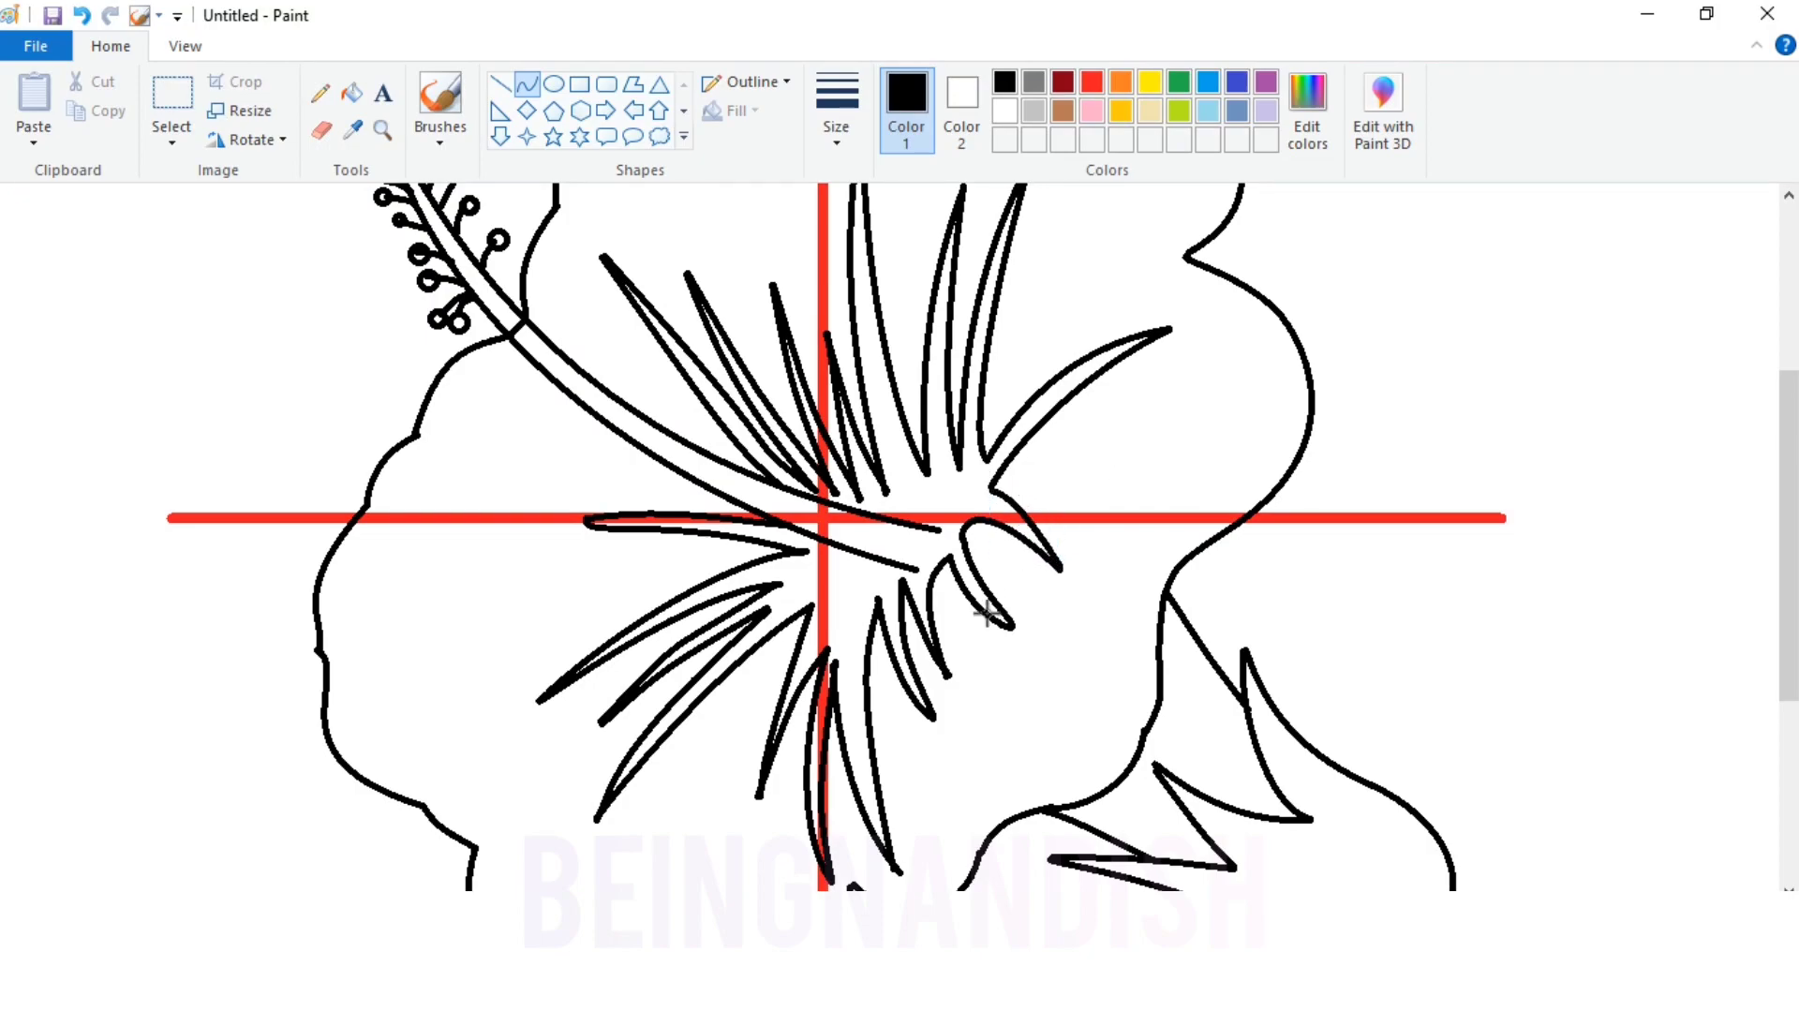
# Draw a narrow double-curved fold line rising from the bottom petal's scallop notch left of the vertical guide.
pyautogui.click(184, 45)
pyautogui.click(89, 111)
pyautogui.click(33, 111)
pyautogui.scroll(-2, 970, 546)
pyautogui.hscroll(5, 971, 546)
pyautogui.scroll(3, 744, 619)
pyautogui.hscroll(2, 745, 619)
pyautogui.scroll(-3, 744, 619)
pyautogui.moveTo(744, 619); pyautogui.dragTo(740, 847)
pyautogui.moveTo(723, 695); pyautogui.dragTo(699, 813)
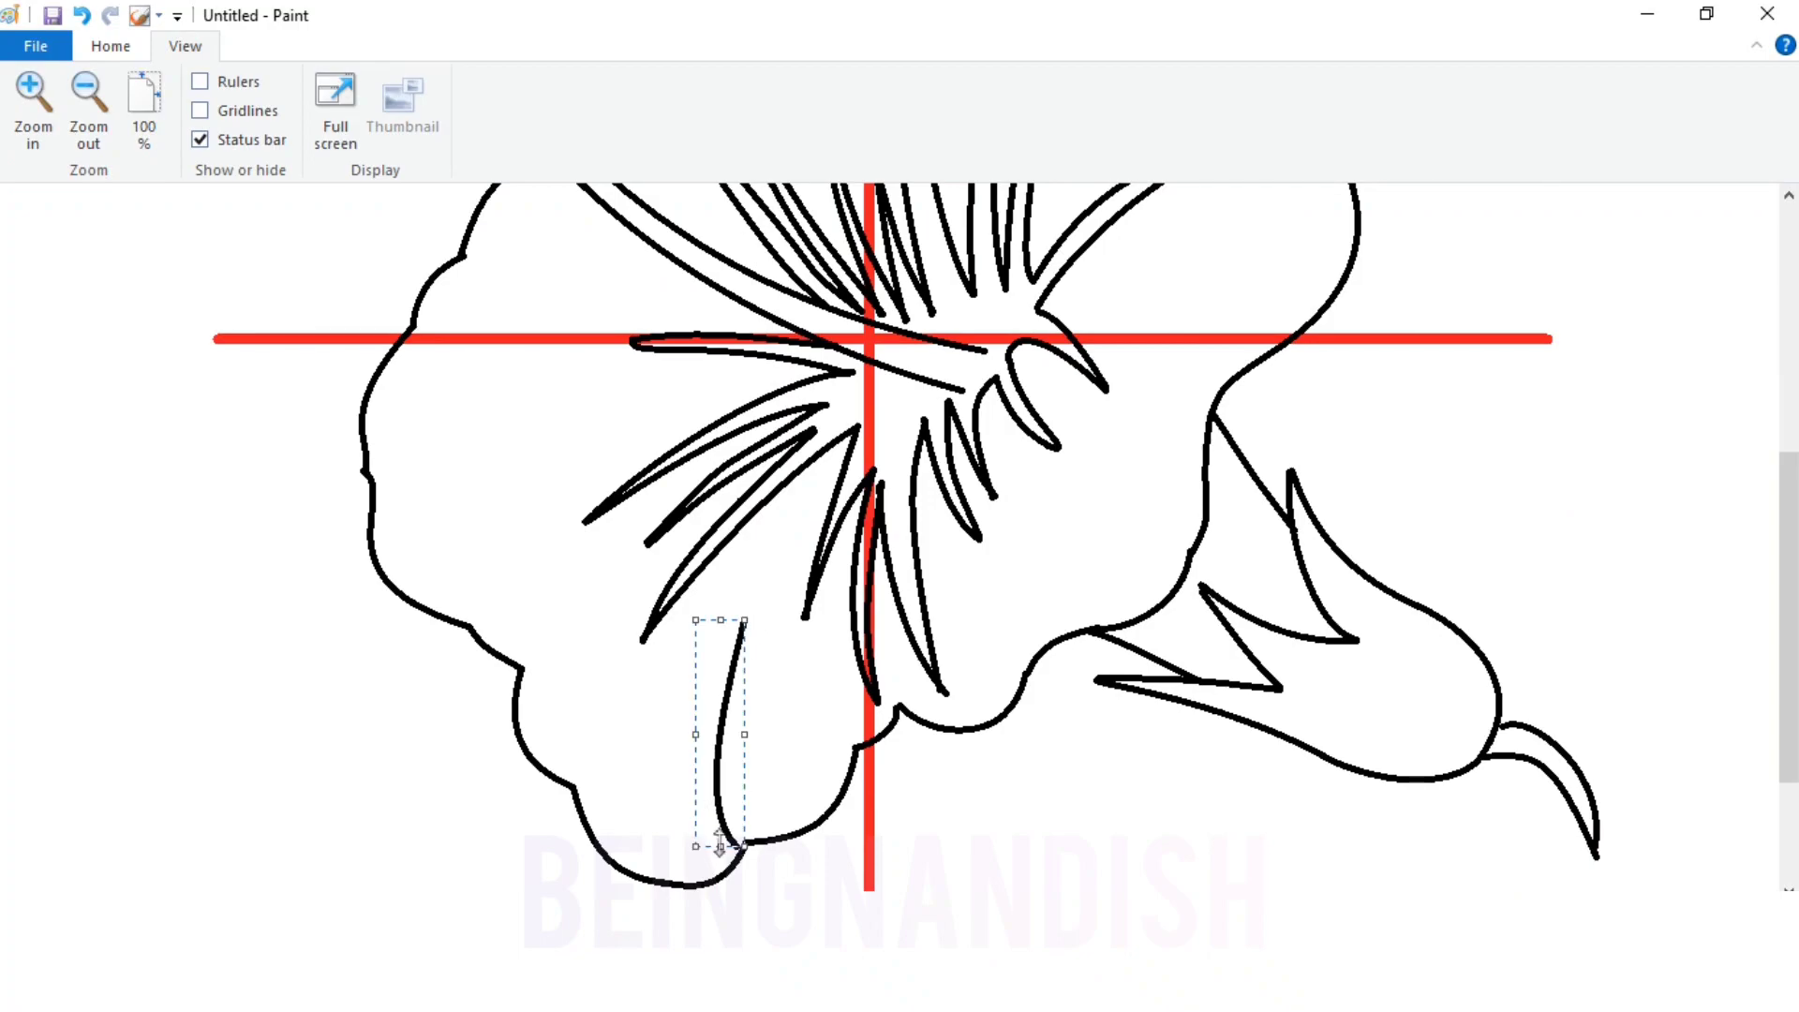
pyautogui.moveTo(751, 621); pyautogui.dragTo(740, 846)
pyautogui.moveTo(739, 731); pyautogui.dragTo(730, 824)
# Draw another narrow fold line rising from the next scallop notch in the lower-left petal edge.
pyautogui.moveTo(615, 630); pyautogui.dragTo(573, 785)
pyautogui.moveTo(596, 705); pyautogui.dragTo(583, 708)
pyautogui.moveTo(616, 629); pyautogui.dragTo(583, 750)
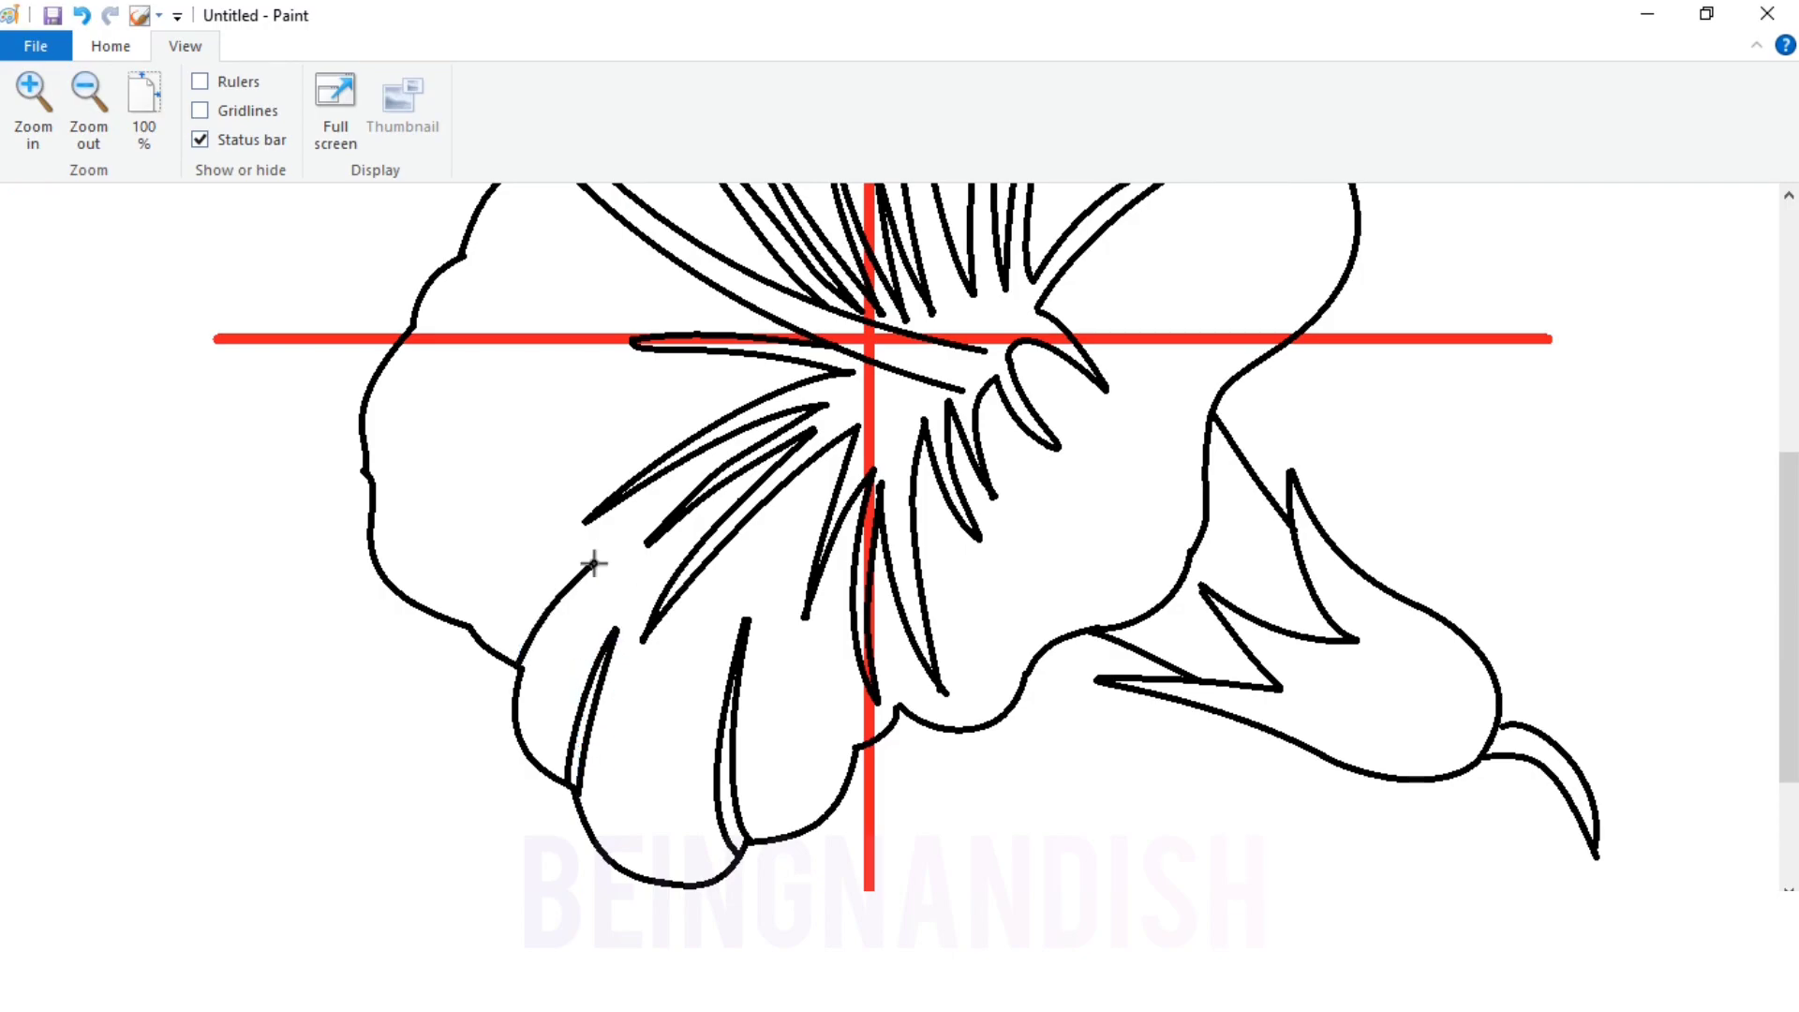
# Draw two narrow double-curved fold lines rising from the next scallop notches along the lower-left petal edge.
pyautogui.moveTo(530, 668); pyautogui.dragTo(593, 562)
pyautogui.moveTo(623, 630); pyautogui.dragTo(545, 698)
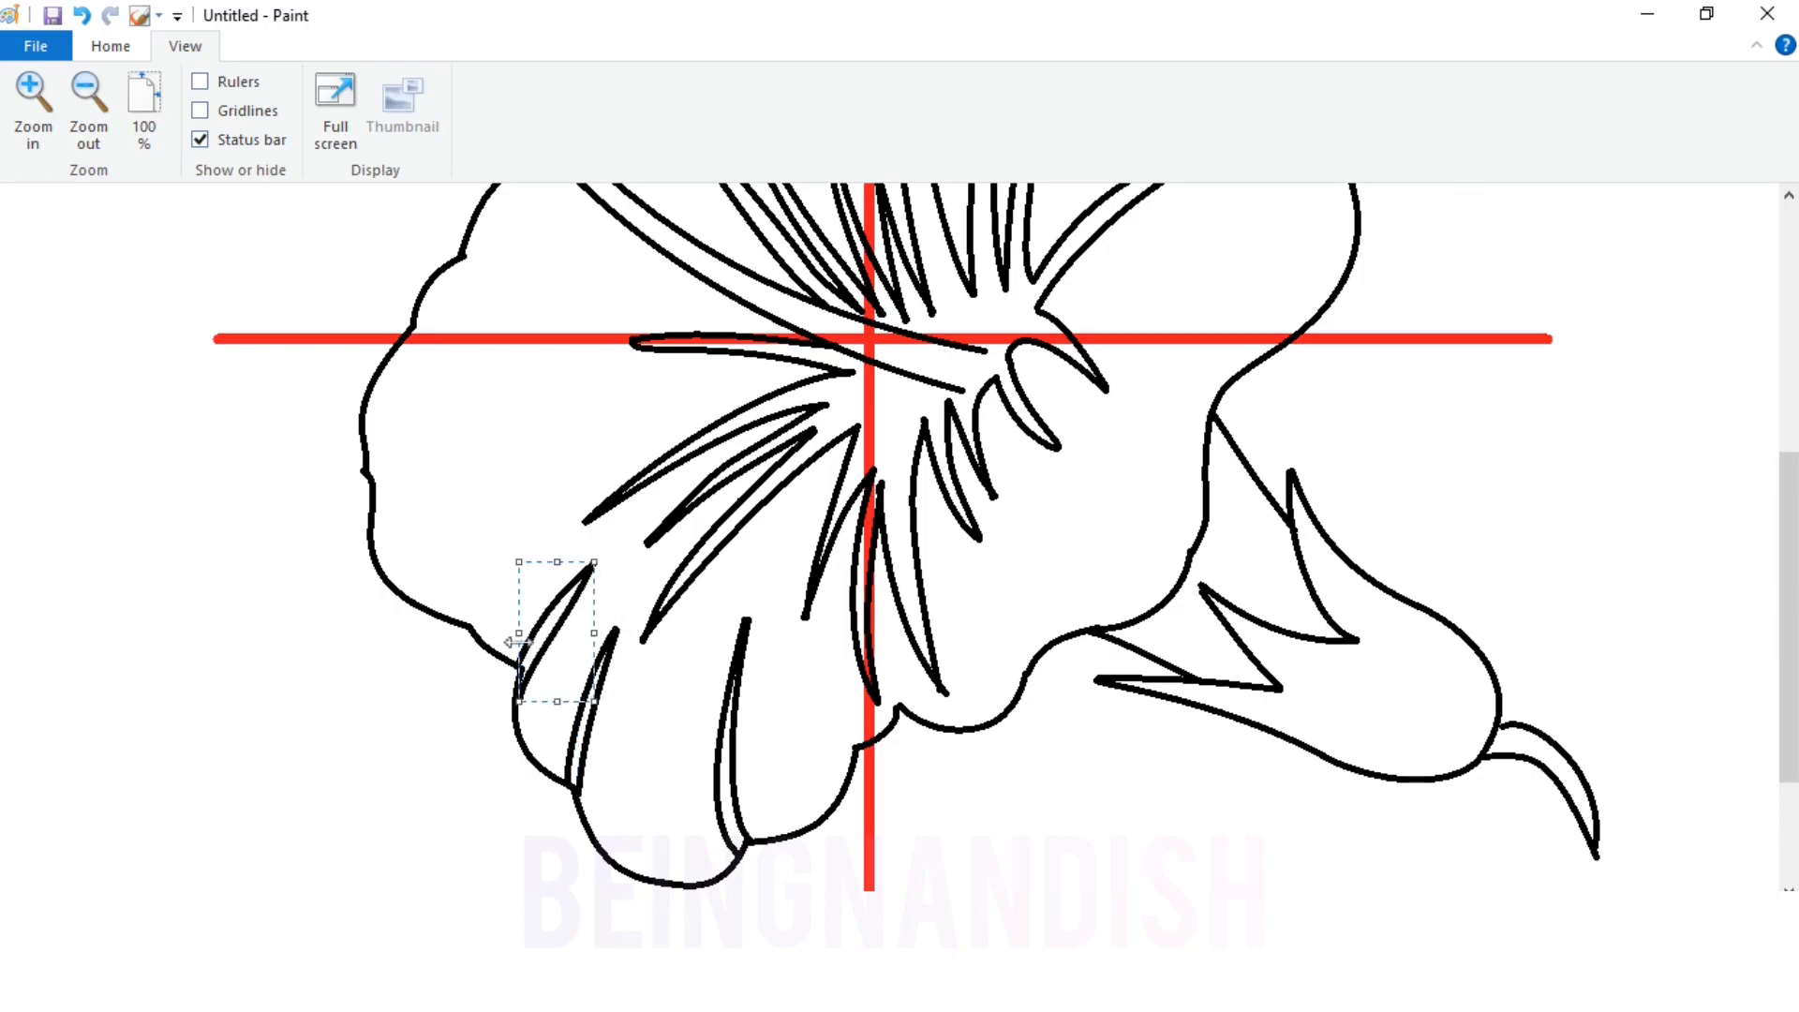
pyautogui.moveTo(452, 620); pyautogui.dragTo(559, 480)
pyautogui.moveTo(506, 550); pyautogui.dragTo(482, 535)
pyautogui.moveTo(560, 481); pyautogui.dragTo(469, 601)
# Draw narrow curved folds running inward from the flower's left edge and from the petal notch just above the pistil.
pyautogui.moveTo(374, 496); pyautogui.dragTo(600, 386)
pyautogui.moveTo(490, 414); pyautogui.dragTo(430, 422)
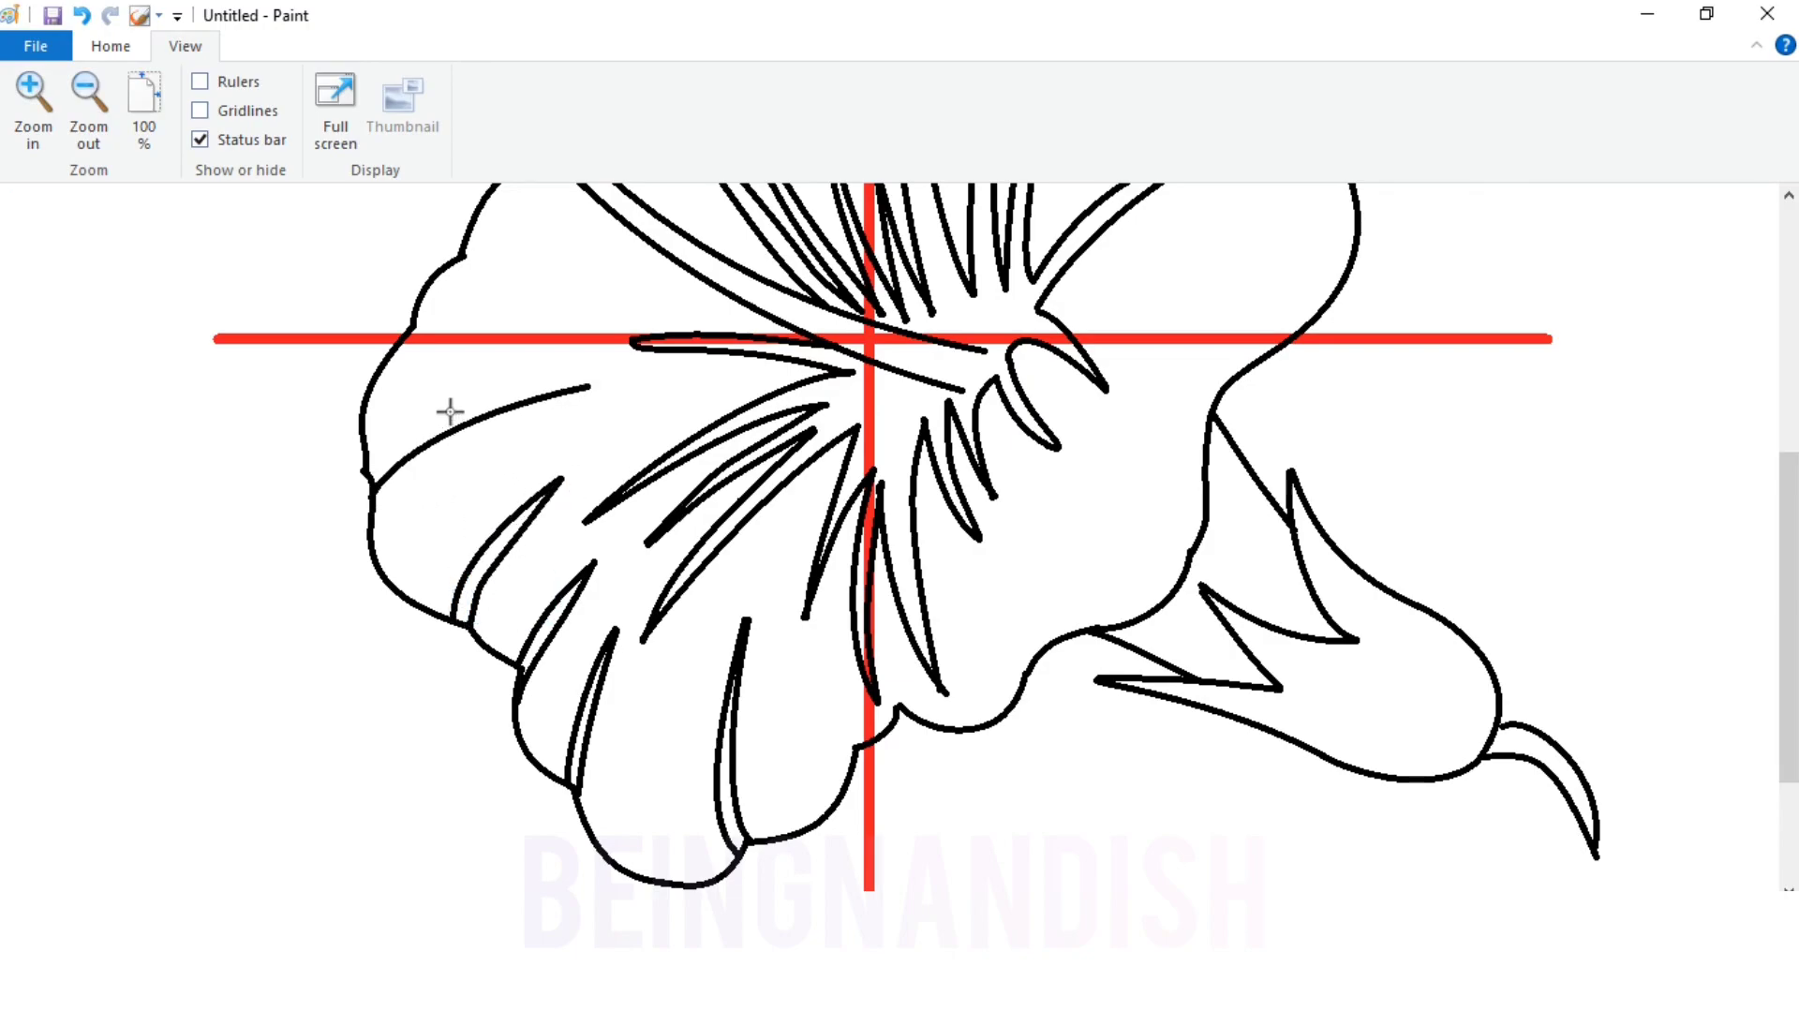
pyautogui.moveTo(603, 386)
pyautogui.mouseDown()
pyautogui.moveTo(389, 500)
pyautogui.moveTo(481, 413)
pyautogui.moveTo(581, 394)
pyautogui.moveTo(515, 422)
pyautogui.moveTo(558, 422)
pyautogui.moveTo(620, 396)
pyautogui.moveTo(682, 536)
pyautogui.mouseUp()
pyautogui.scroll(2, 574, 459)
pyautogui.scroll(2, 578, 428)
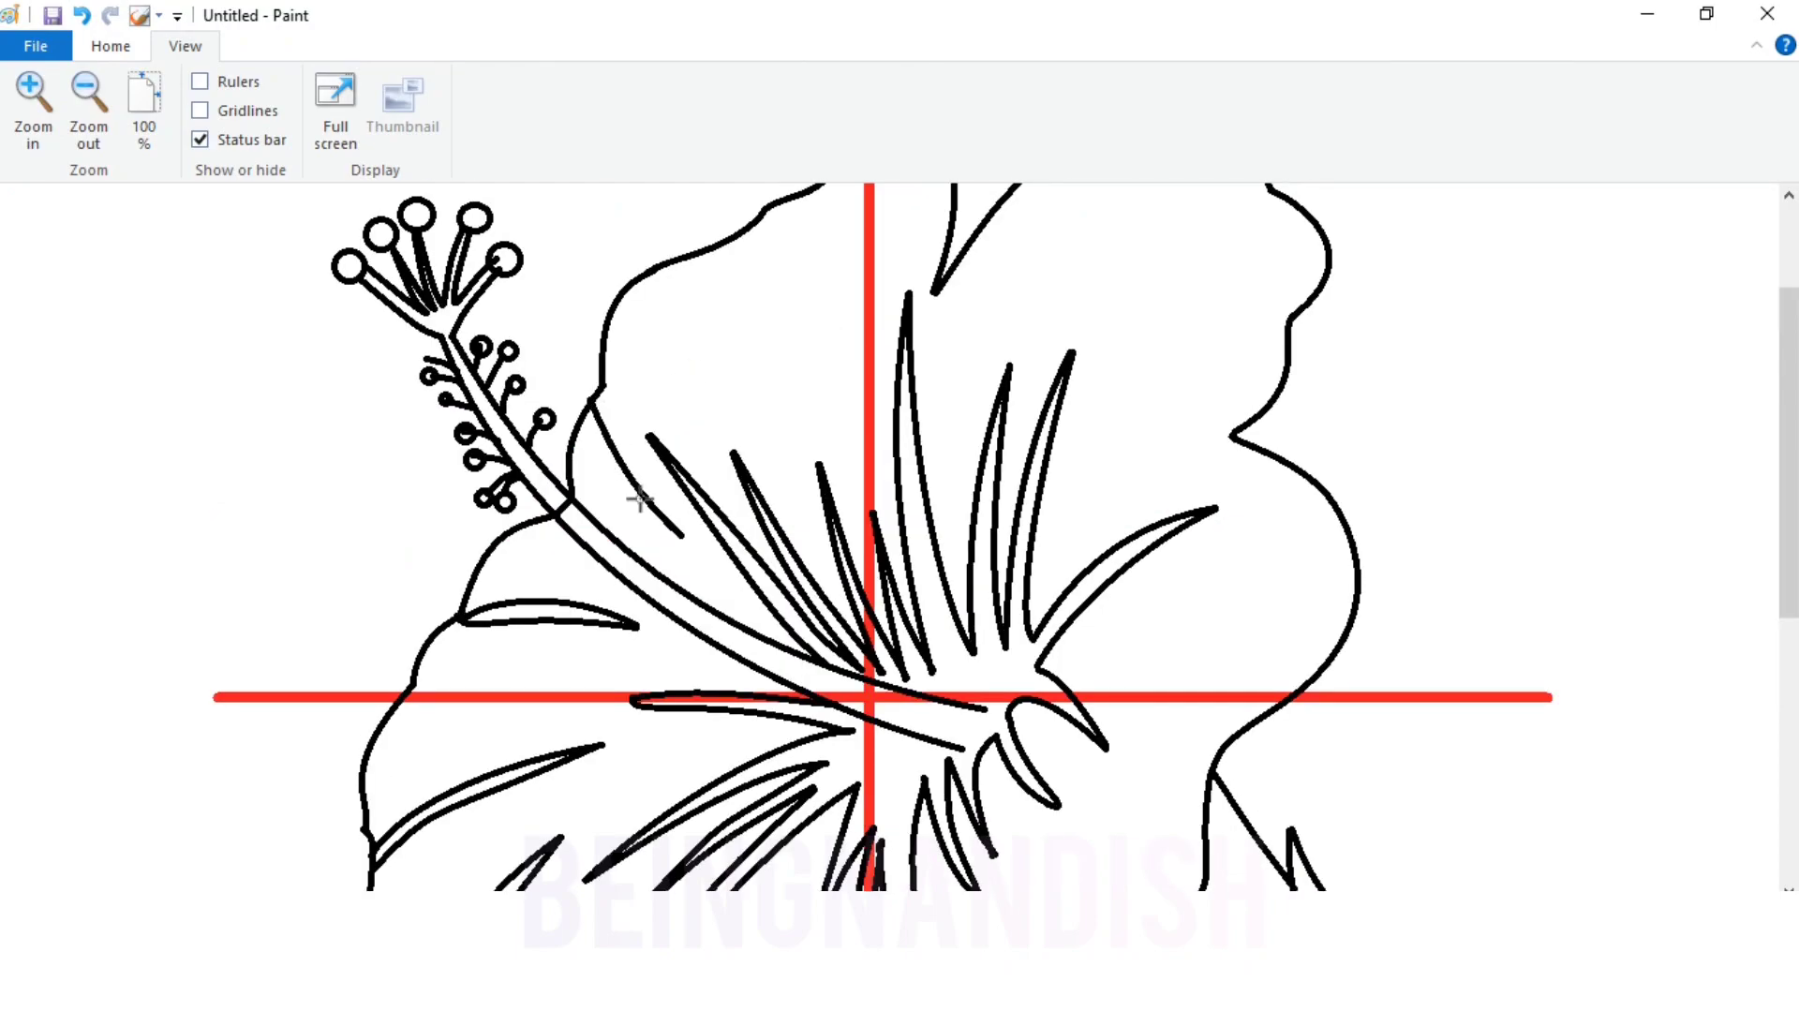
# Draw two narrow pointed folds hanging from the scalloped top edge of the petal left of the vertical guide.
pyautogui.scroll(3, 789, 394)
pyautogui.moveTo(722, 429); pyautogui.dragTo(762, 611)
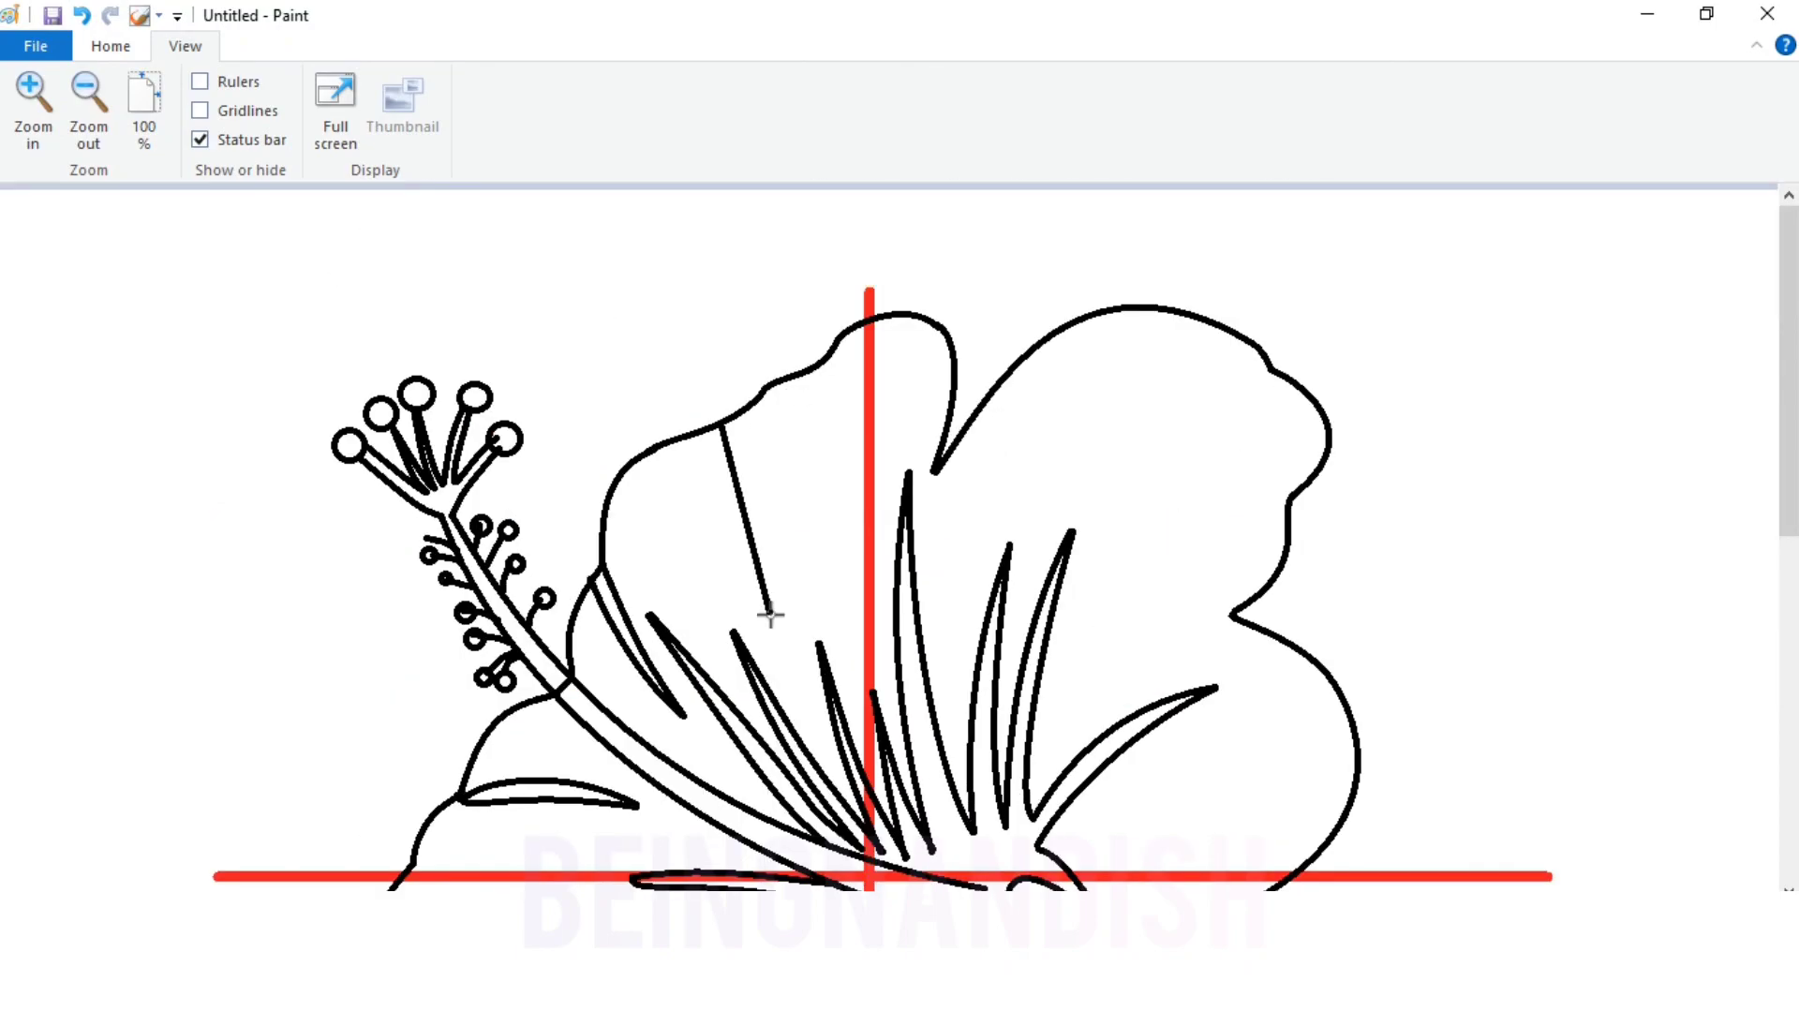
pyautogui.moveTo(763, 542)
pyautogui.mouseDown()
pyautogui.moveTo(722, 497)
pyautogui.moveTo(792, 613)
pyautogui.mouseUp()
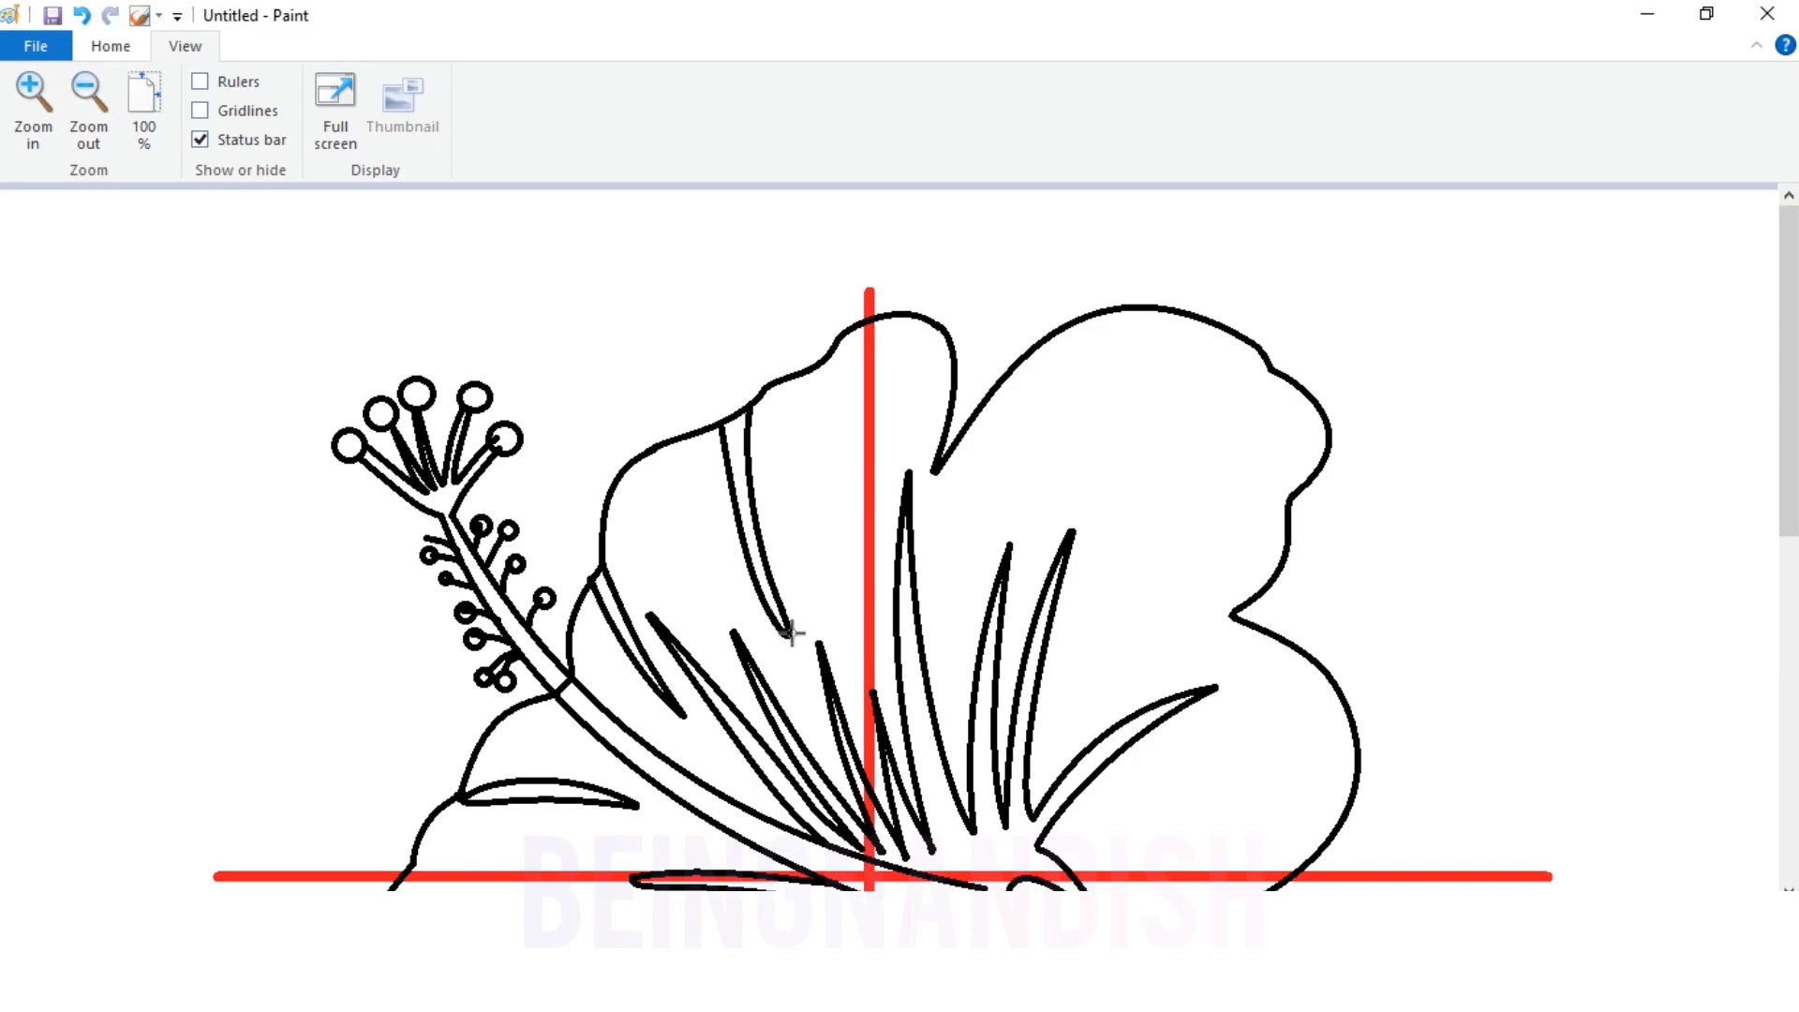
pyautogui.moveTo(839, 337); pyautogui.dragTo(840, 536)
pyautogui.moveTo(815, 462)
pyautogui.mouseDown()
pyautogui.moveTo(863, 413)
pyautogui.moveTo(829, 441)
pyautogui.mouseUp()
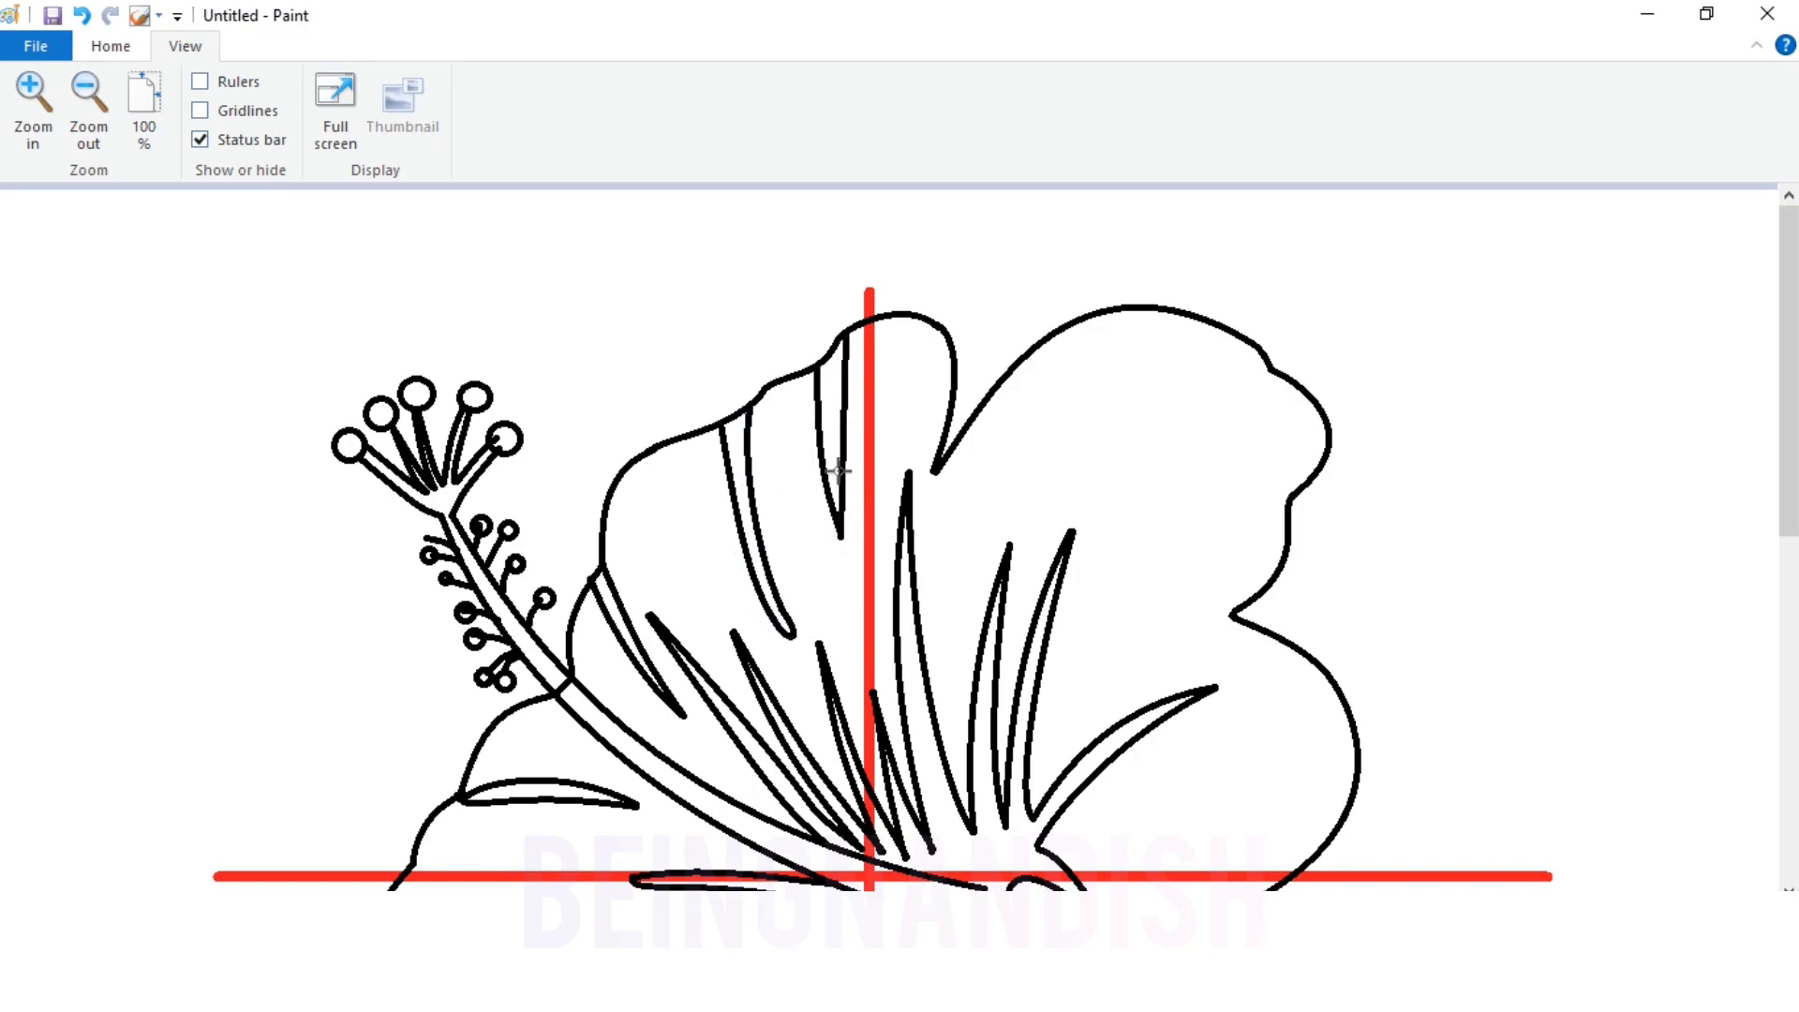
# Draw two long curved folds sweeping inward from the upper two notches on the upper-right petal's outer edge.
pyautogui.moveTo(1038, 517); pyautogui.dragTo(1255, 361)
pyautogui.moveTo(1106, 454); pyautogui.dragTo(1153, 398)
pyautogui.moveTo(1038, 517); pyautogui.dragTo(1229, 390)
pyautogui.moveTo(1162, 432); pyautogui.dragTo(1173, 414)
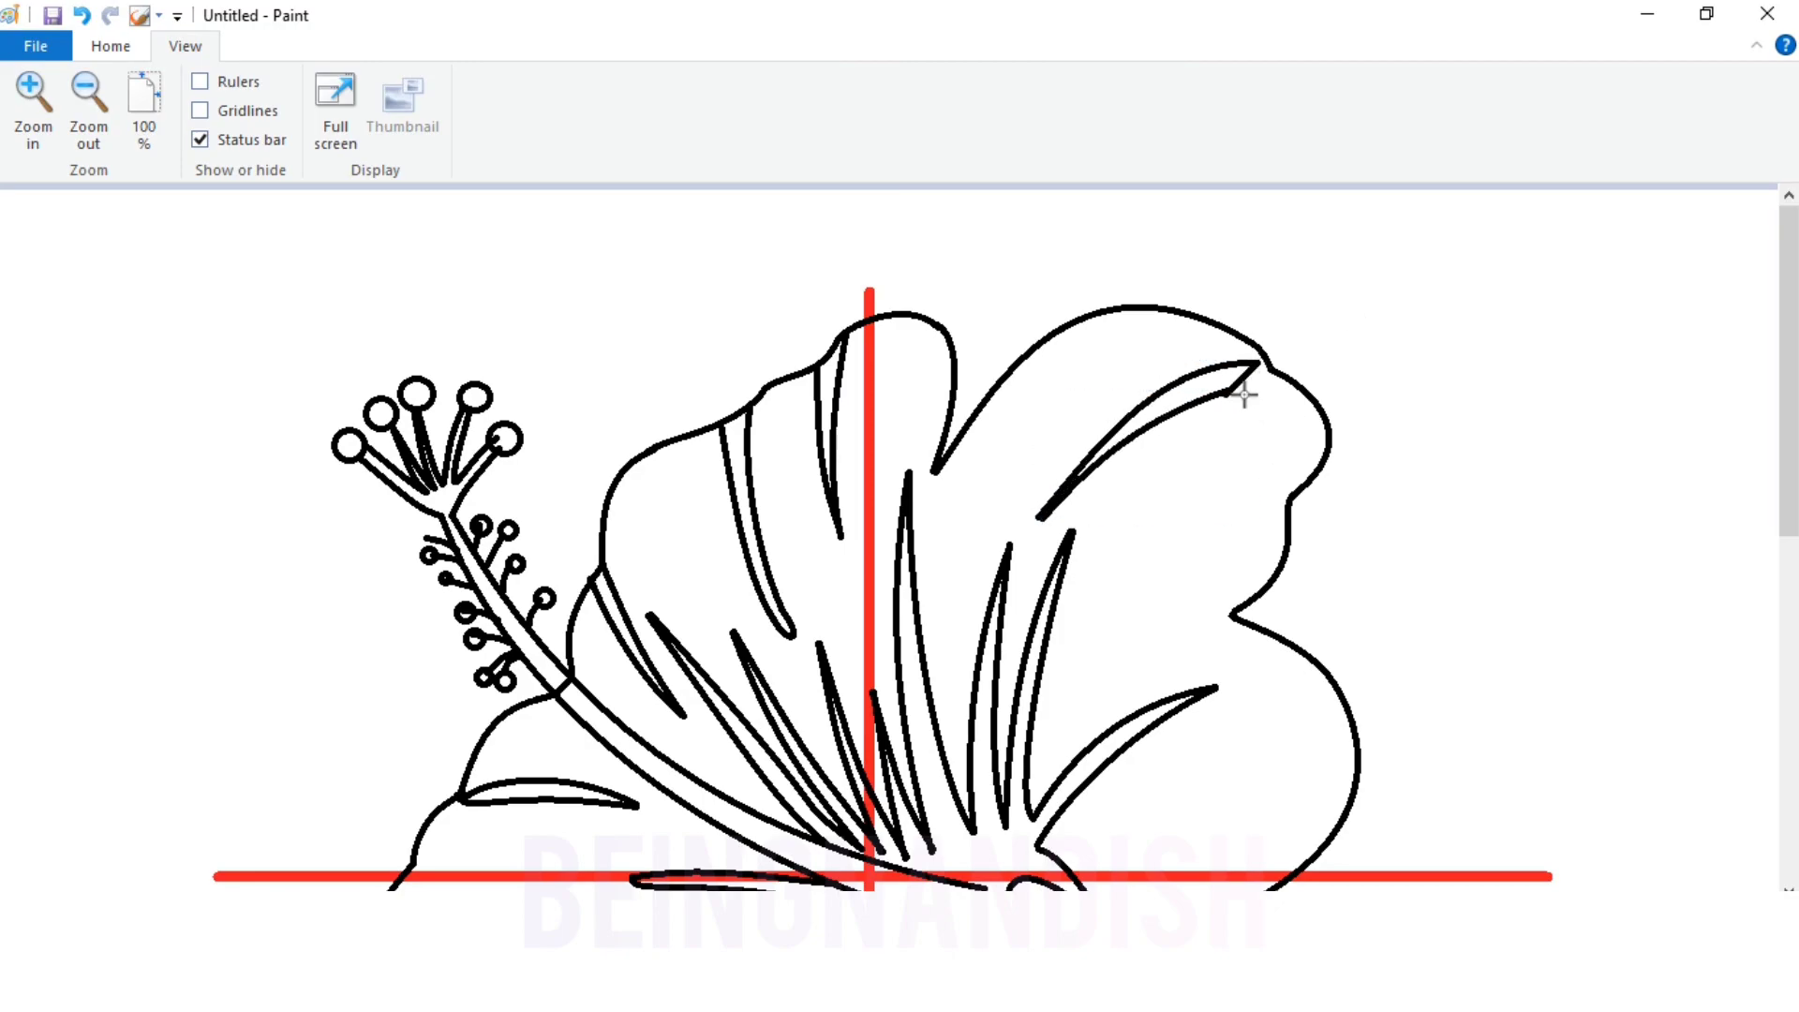
pyautogui.scroll(-3, 1368, 349)
pyautogui.moveTo(1065, 431)
pyautogui.mouseDown()
pyautogui.moveTo(1219, 305)
pyautogui.moveTo(1070, 431)
pyautogui.mouseUp()
pyautogui.moveTo(1171, 378); pyautogui.dragTo(1152, 334)
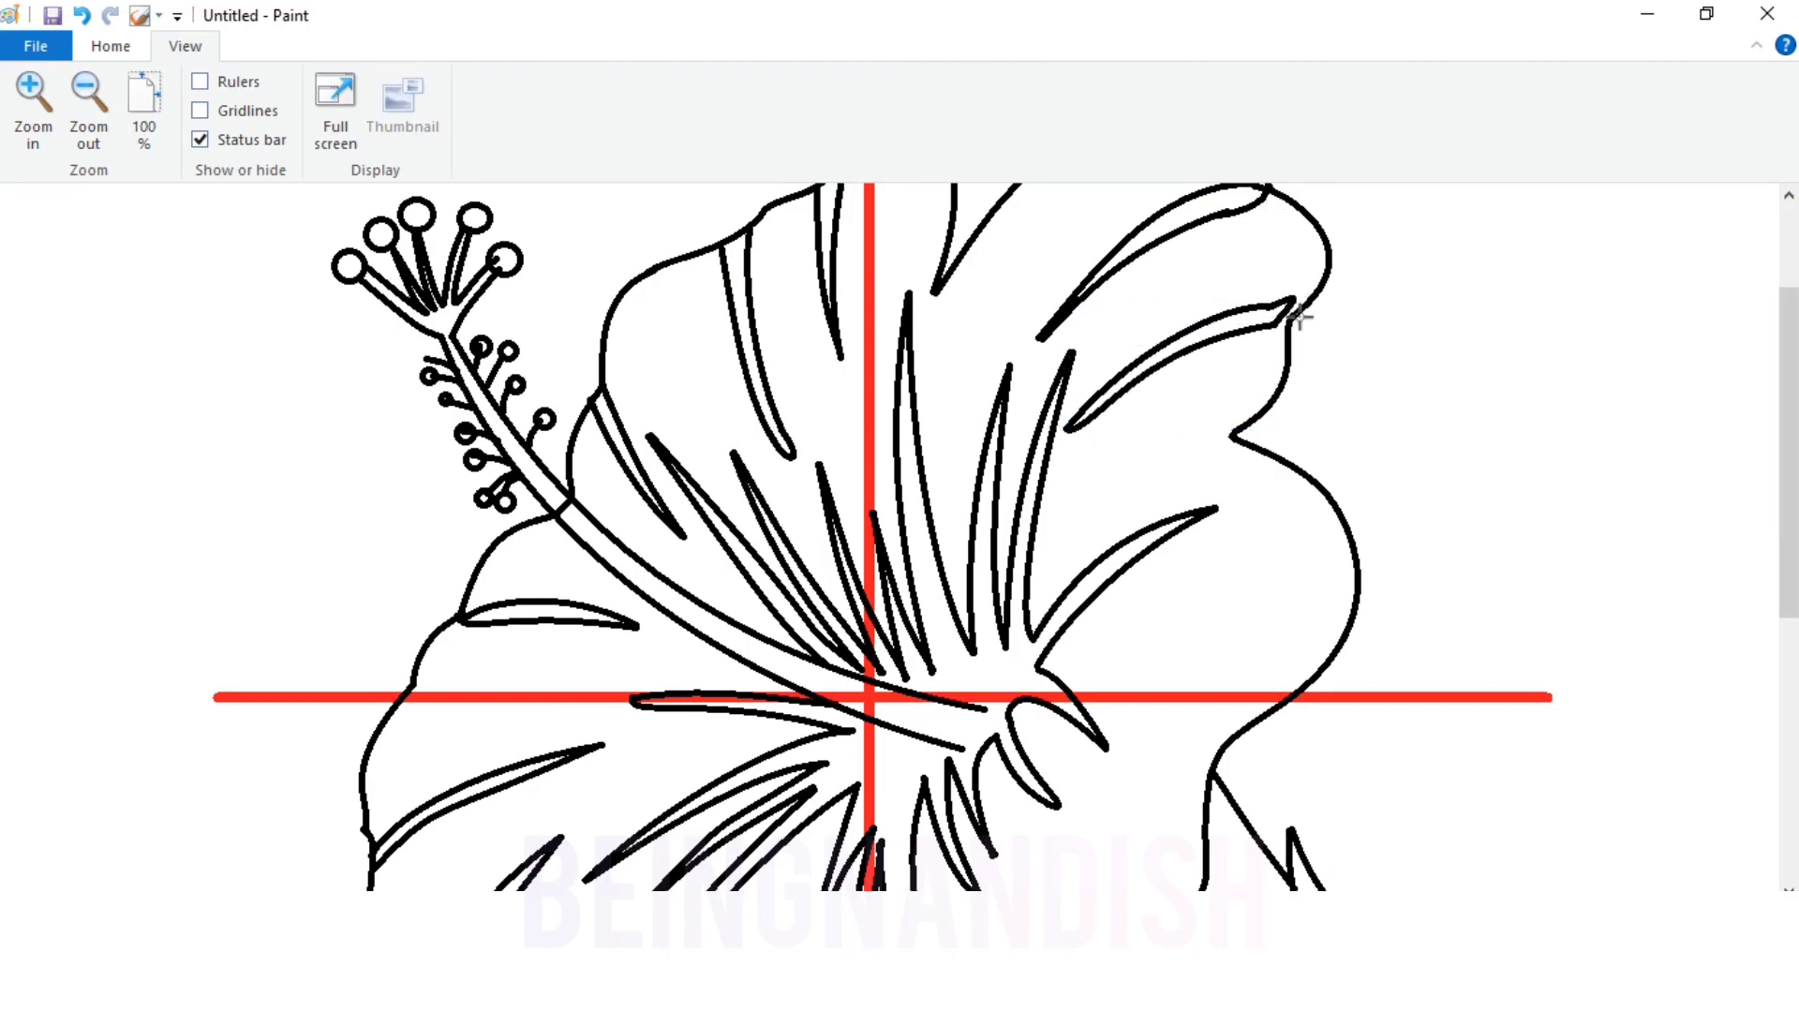
# Draw a curved fold from the notch between the two right-hand petals and a narrow pointed vein beside it.
pyautogui.moveTo(1070, 564)
pyautogui.mouseDown()
pyautogui.moveTo(1229, 433)
pyautogui.moveTo(1207, 422)
pyautogui.mouseUp()
pyautogui.moveTo(1063, 562); pyautogui.dragTo(1229, 447)
pyautogui.moveTo(1152, 506); pyautogui.dragTo(1145, 498)
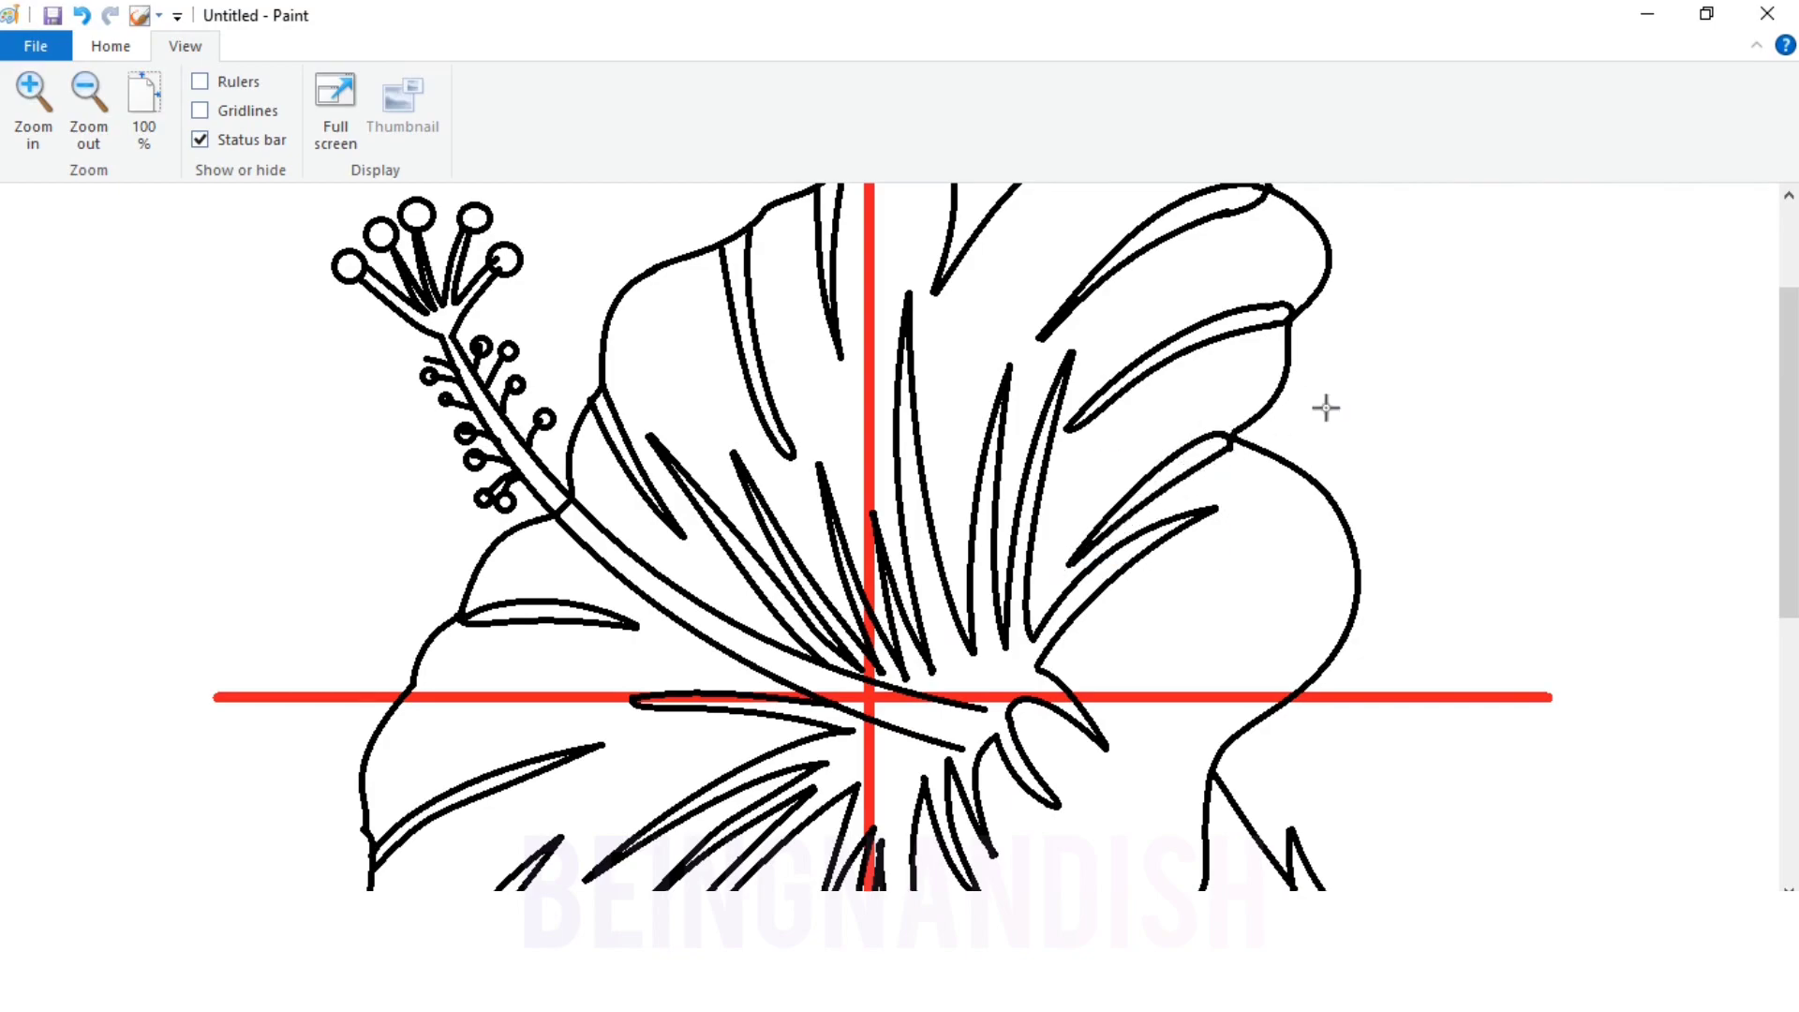
pyautogui.moveTo(1120, 427); pyautogui.dragTo(1029, 589)
pyautogui.moveTo(1031, 536); pyautogui.dragTo(1052, 563)
# Draw three pointed folds in the lower-right petal: two slanting to its outer edge and one curved crescent inside.
pyautogui.scroll(-3, 1220, 523)
pyautogui.moveTo(950, 541); pyautogui.dragTo(1031, 665)
pyautogui.moveTo(995, 600); pyautogui.dragTo(1031, 647)
pyautogui.scroll(2, 1074, 569)
pyautogui.moveTo(1102, 518); pyautogui.dragTo(1209, 667)
pyautogui.moveTo(1156, 592)
pyautogui.mouseDown()
pyautogui.moveTo(1209, 478)
pyautogui.moveTo(1157, 591)
pyautogui.mouseUp()
pyautogui.scroll(-2, 1075, 745)
pyautogui.moveTo(1008, 450)
pyautogui.mouseDown()
pyautogui.moveTo(1150, 590)
pyautogui.moveTo(1059, 600)
pyautogui.mouseUp()
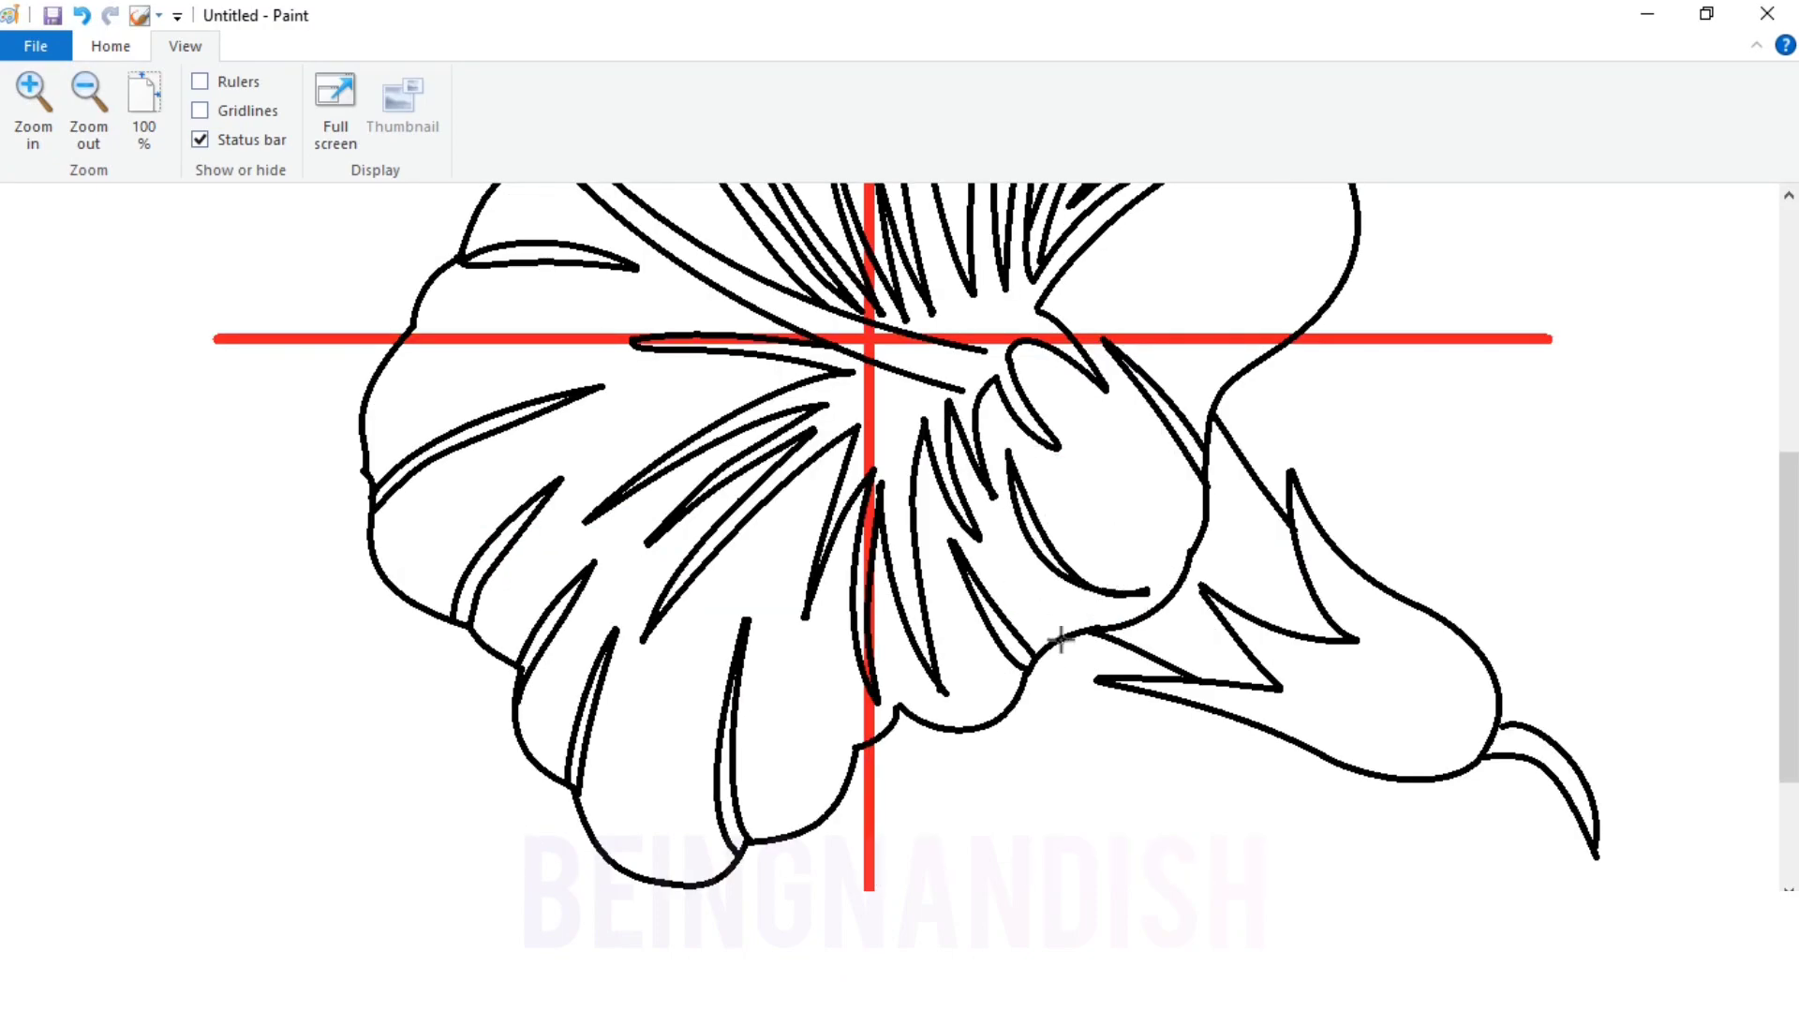
# Draw long curved fold lines along the calyx's upper sepal and its lowest sepal towards the stem.
pyautogui.click(88, 94)
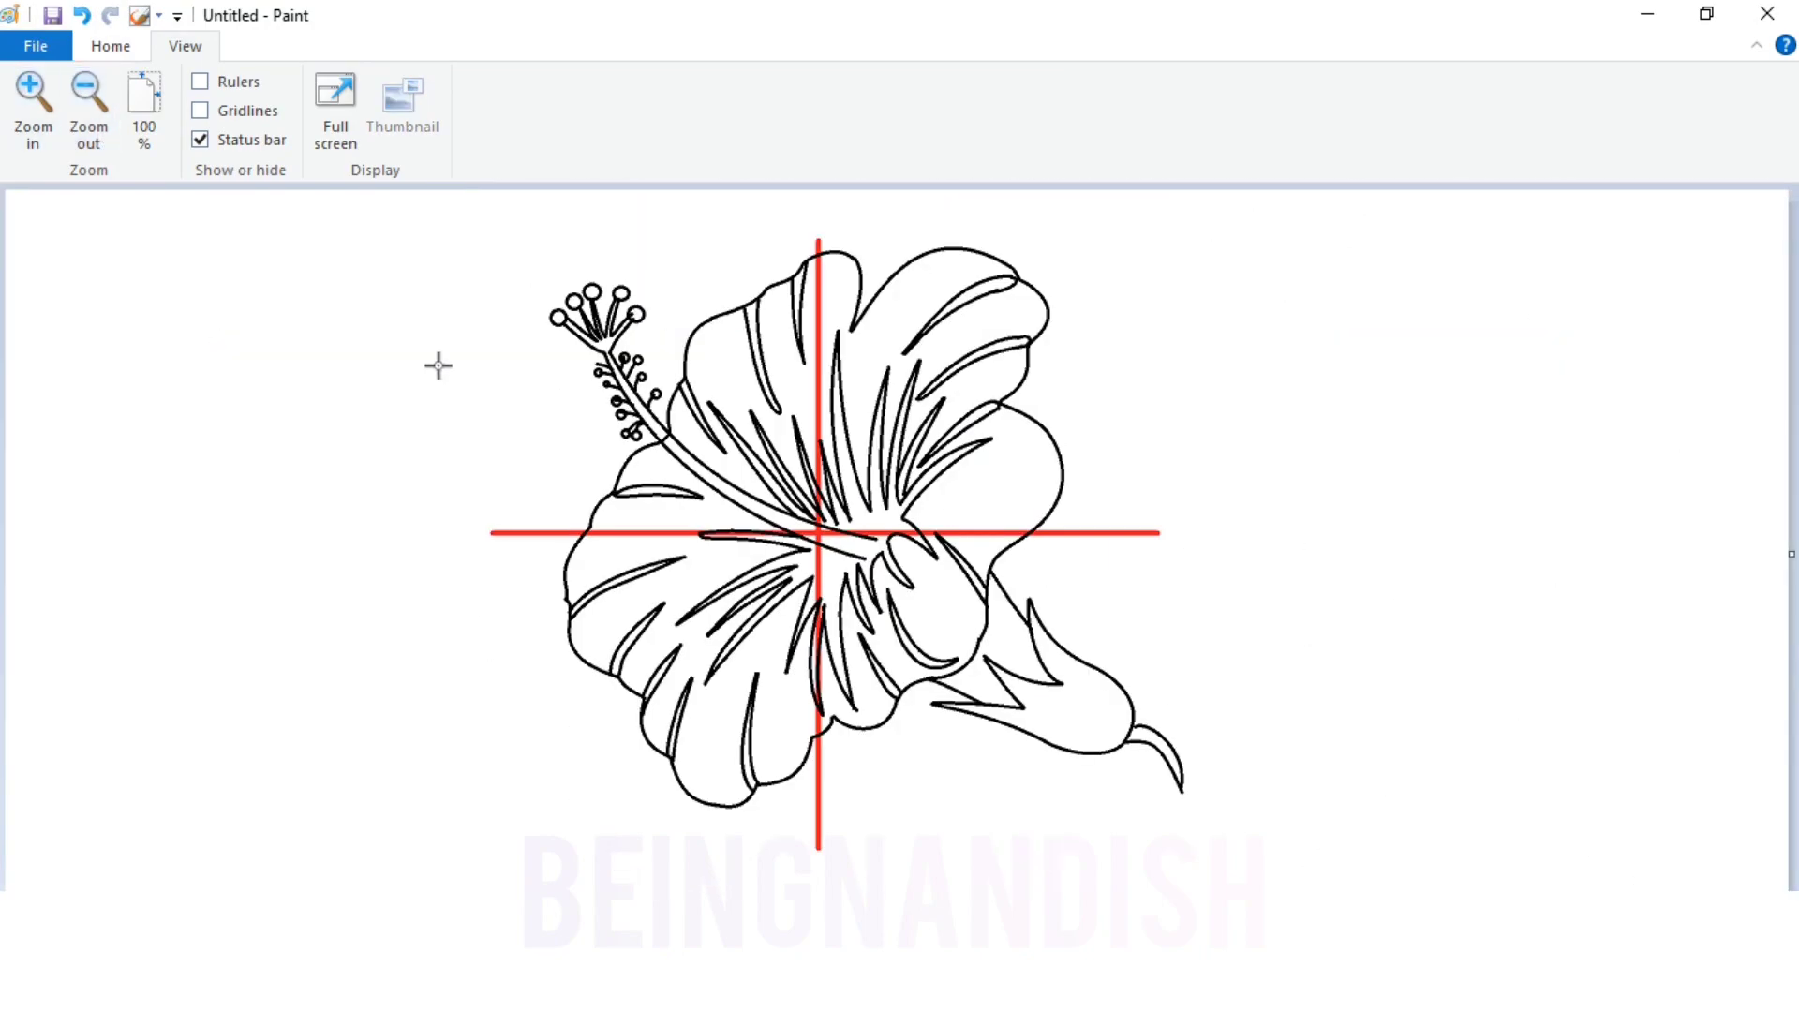
pyautogui.click(32, 117)
pyautogui.moveTo(787, 559); pyautogui.dragTo(740, 534)
pyautogui.moveTo(679, 300); pyautogui.dragTo(857, 497)
pyautogui.moveTo(796, 440); pyautogui.dragTo(785, 445)
pyautogui.moveTo(539, 505); pyautogui.dragTo(720, 538)
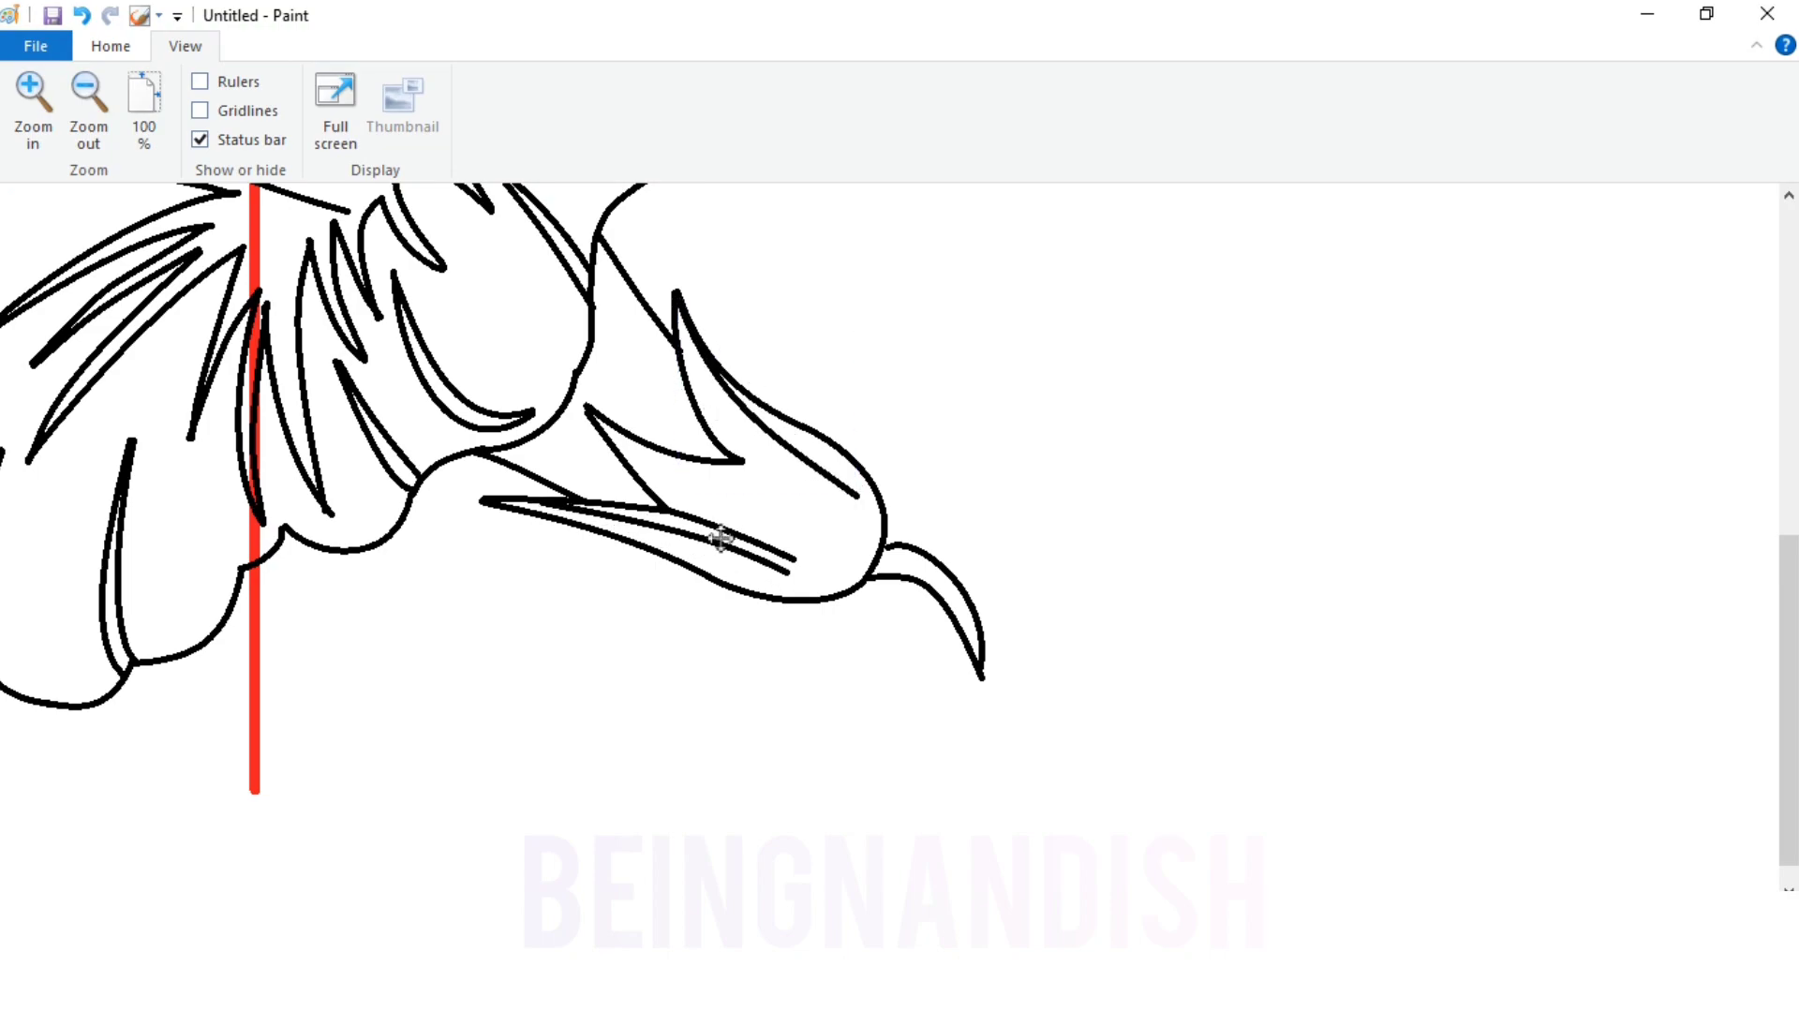
# Draw a pointed double-line fold in the middle of the calyx and extend the sepal folds to the stem end.
pyautogui.moveTo(657, 470)
pyautogui.mouseDown()
pyautogui.moveTo(835, 534)
pyautogui.moveTo(825, 522)
pyautogui.mouseUp()
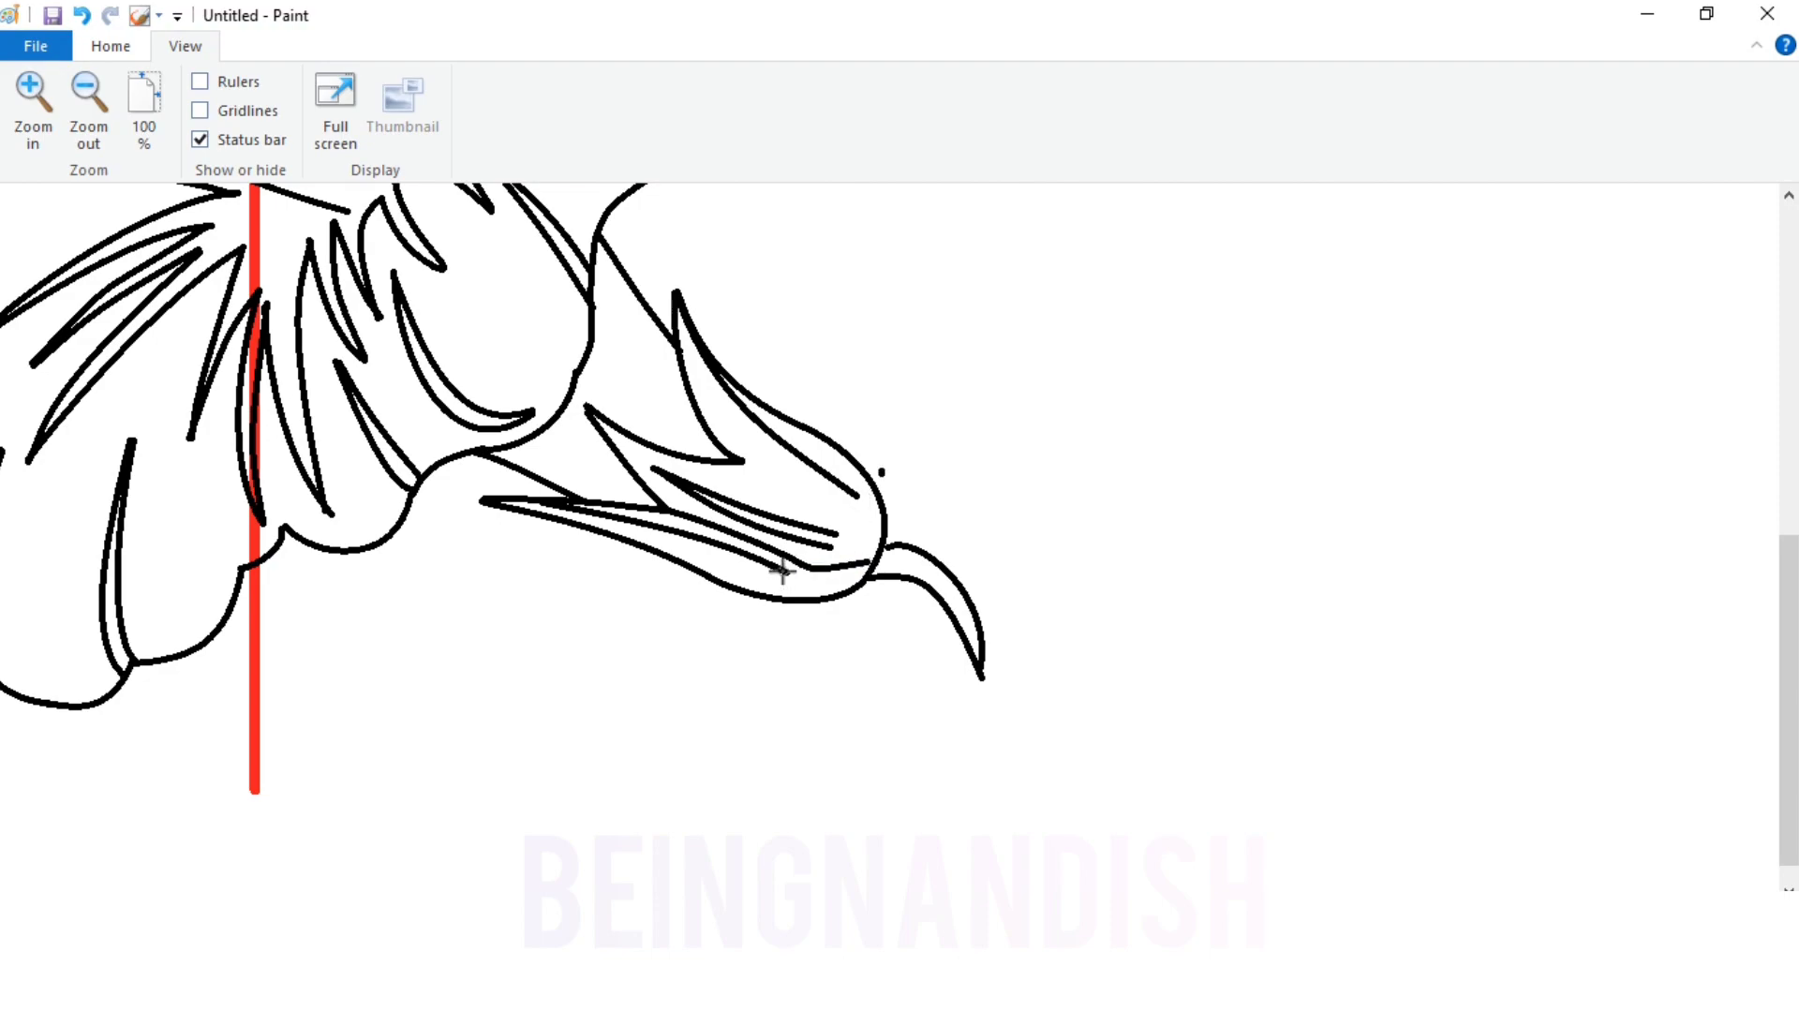
pyautogui.moveTo(848, 587)
pyautogui.mouseDown()
pyautogui.moveTo(912, 515)
pyautogui.moveTo(873, 544)
pyautogui.mouseUp()
pyautogui.moveTo(678, 310); pyautogui.dragTo(837, 504)
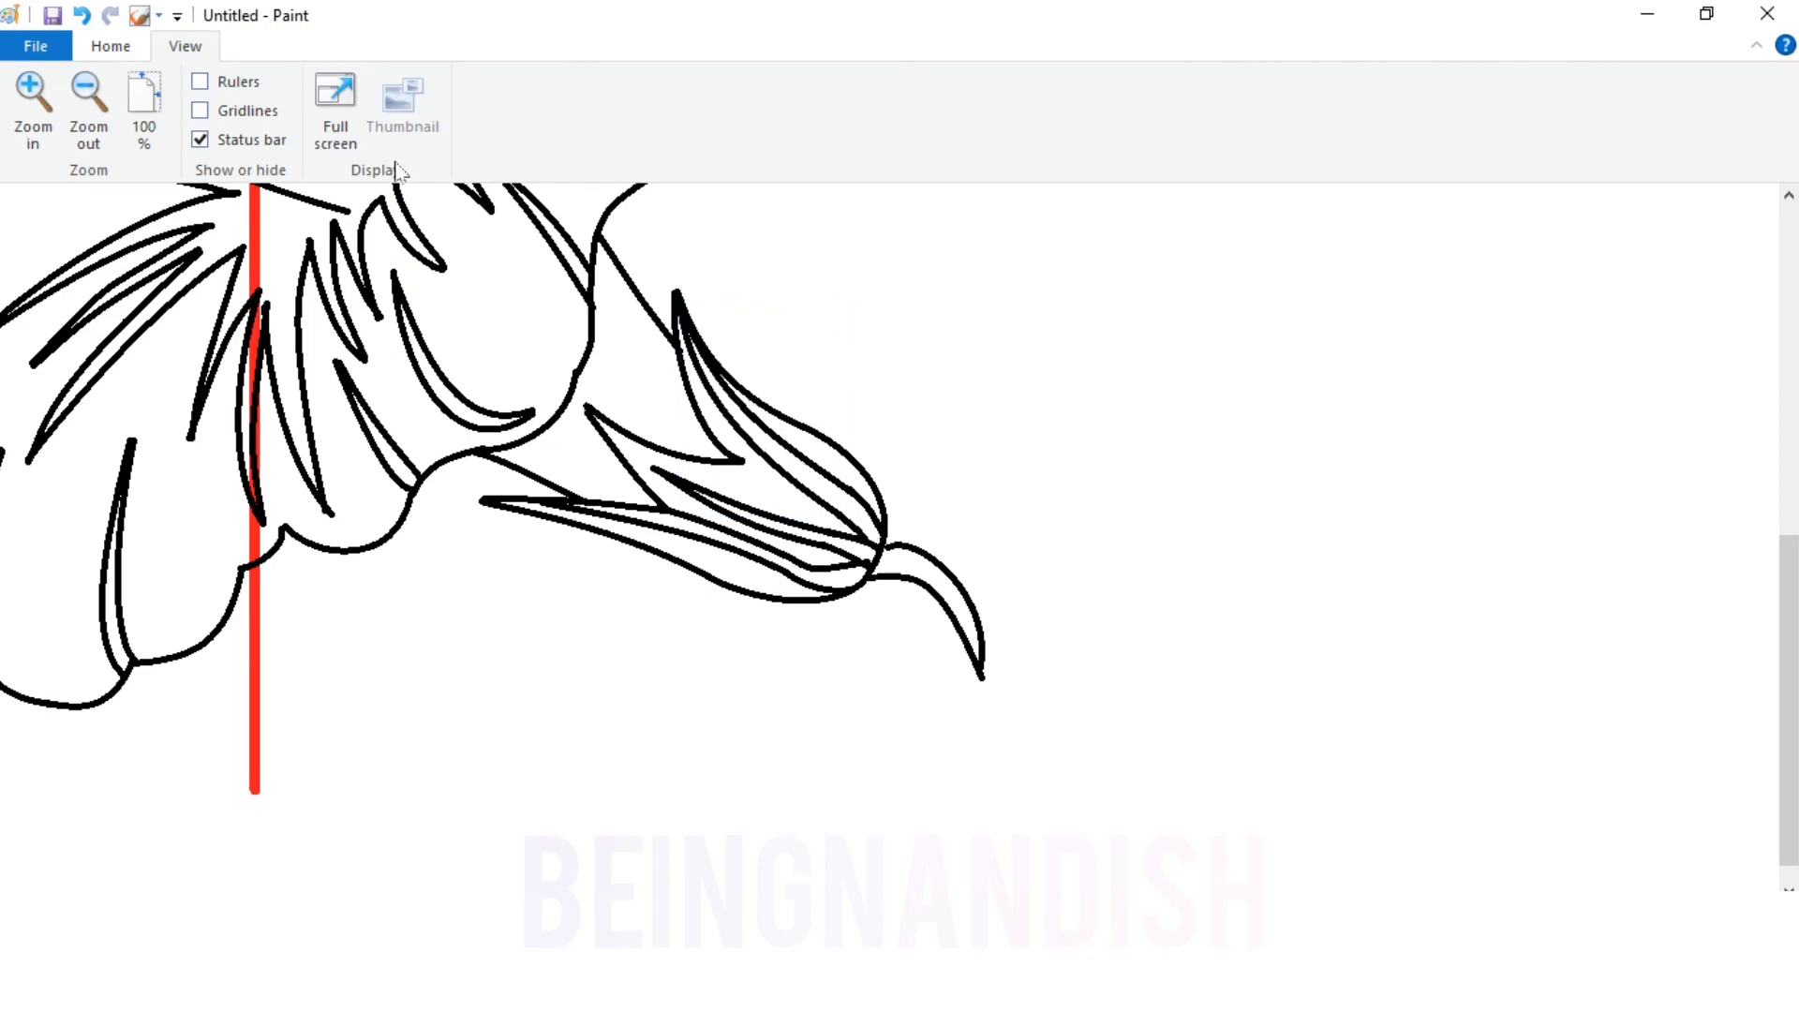
# Fill the red cross guide segments around and inside the flower with white.
pyautogui.click(89, 113)
pyautogui.click(111, 46)
pyautogui.click(353, 93)
pyautogui.click(1004, 111)
pyautogui.click(819, 281)
pyautogui.click(560, 533)
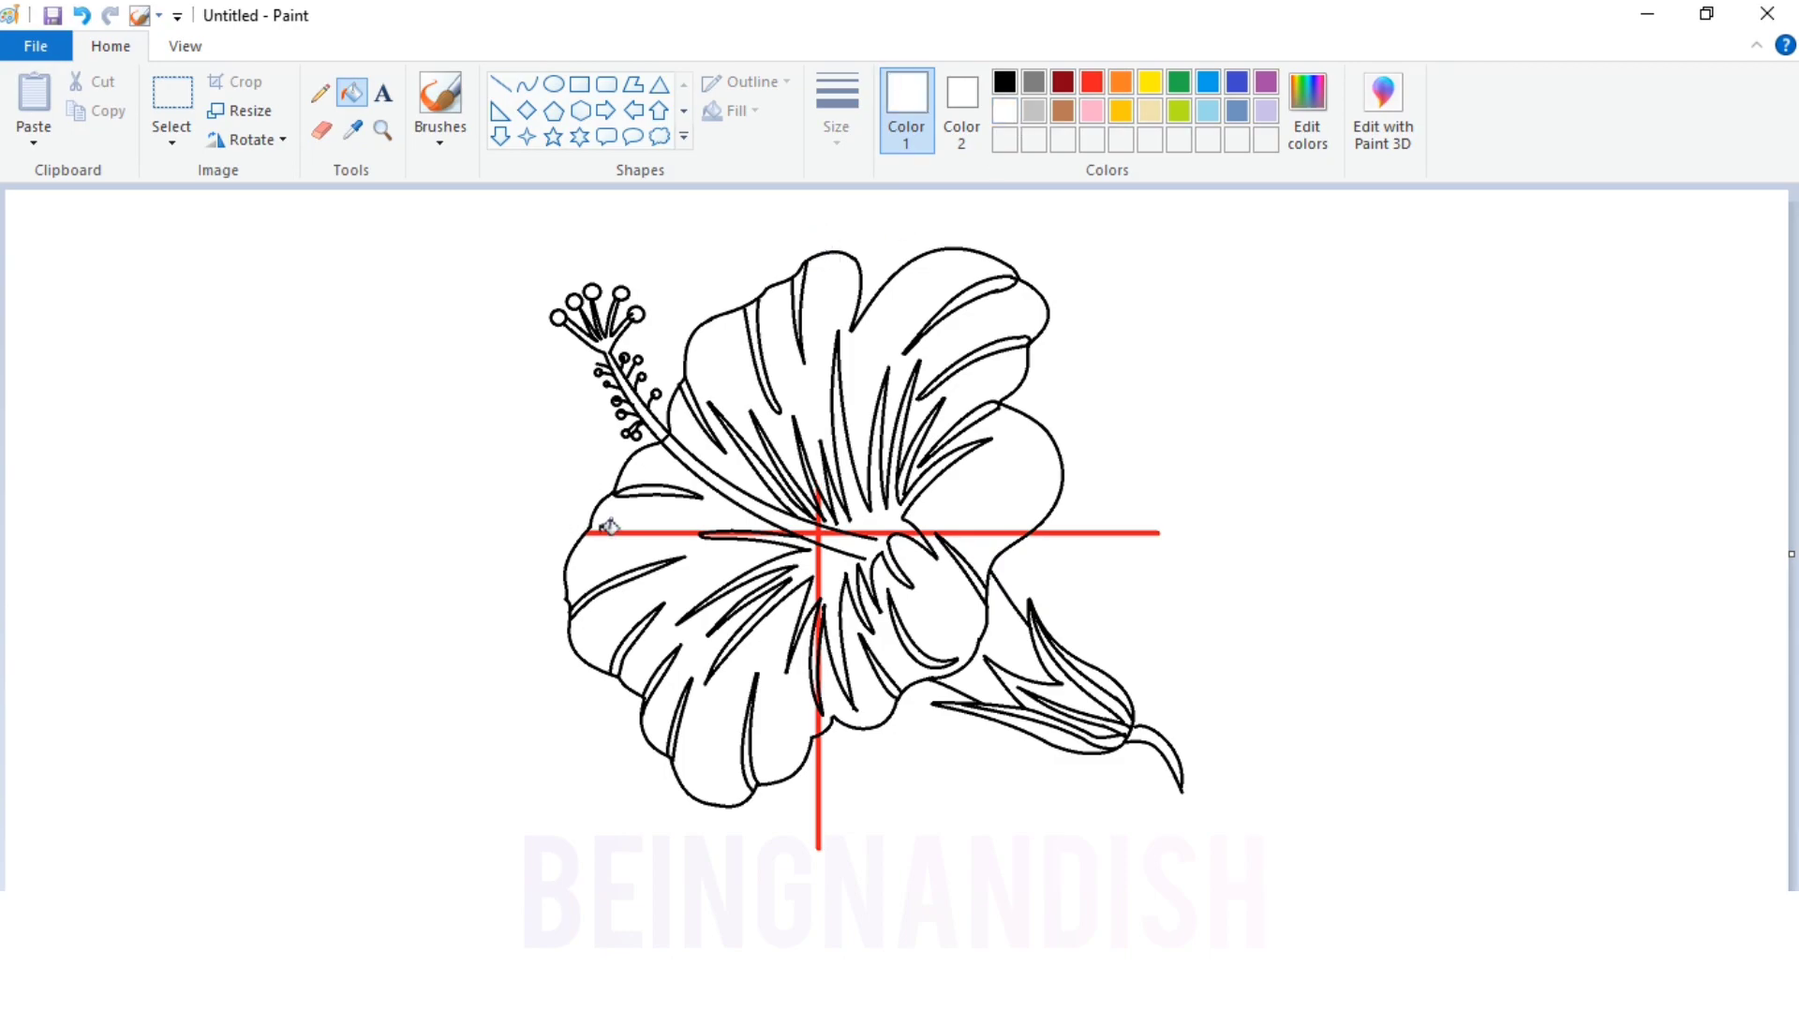
pyautogui.click(1028, 532)
pyautogui.click(820, 755)
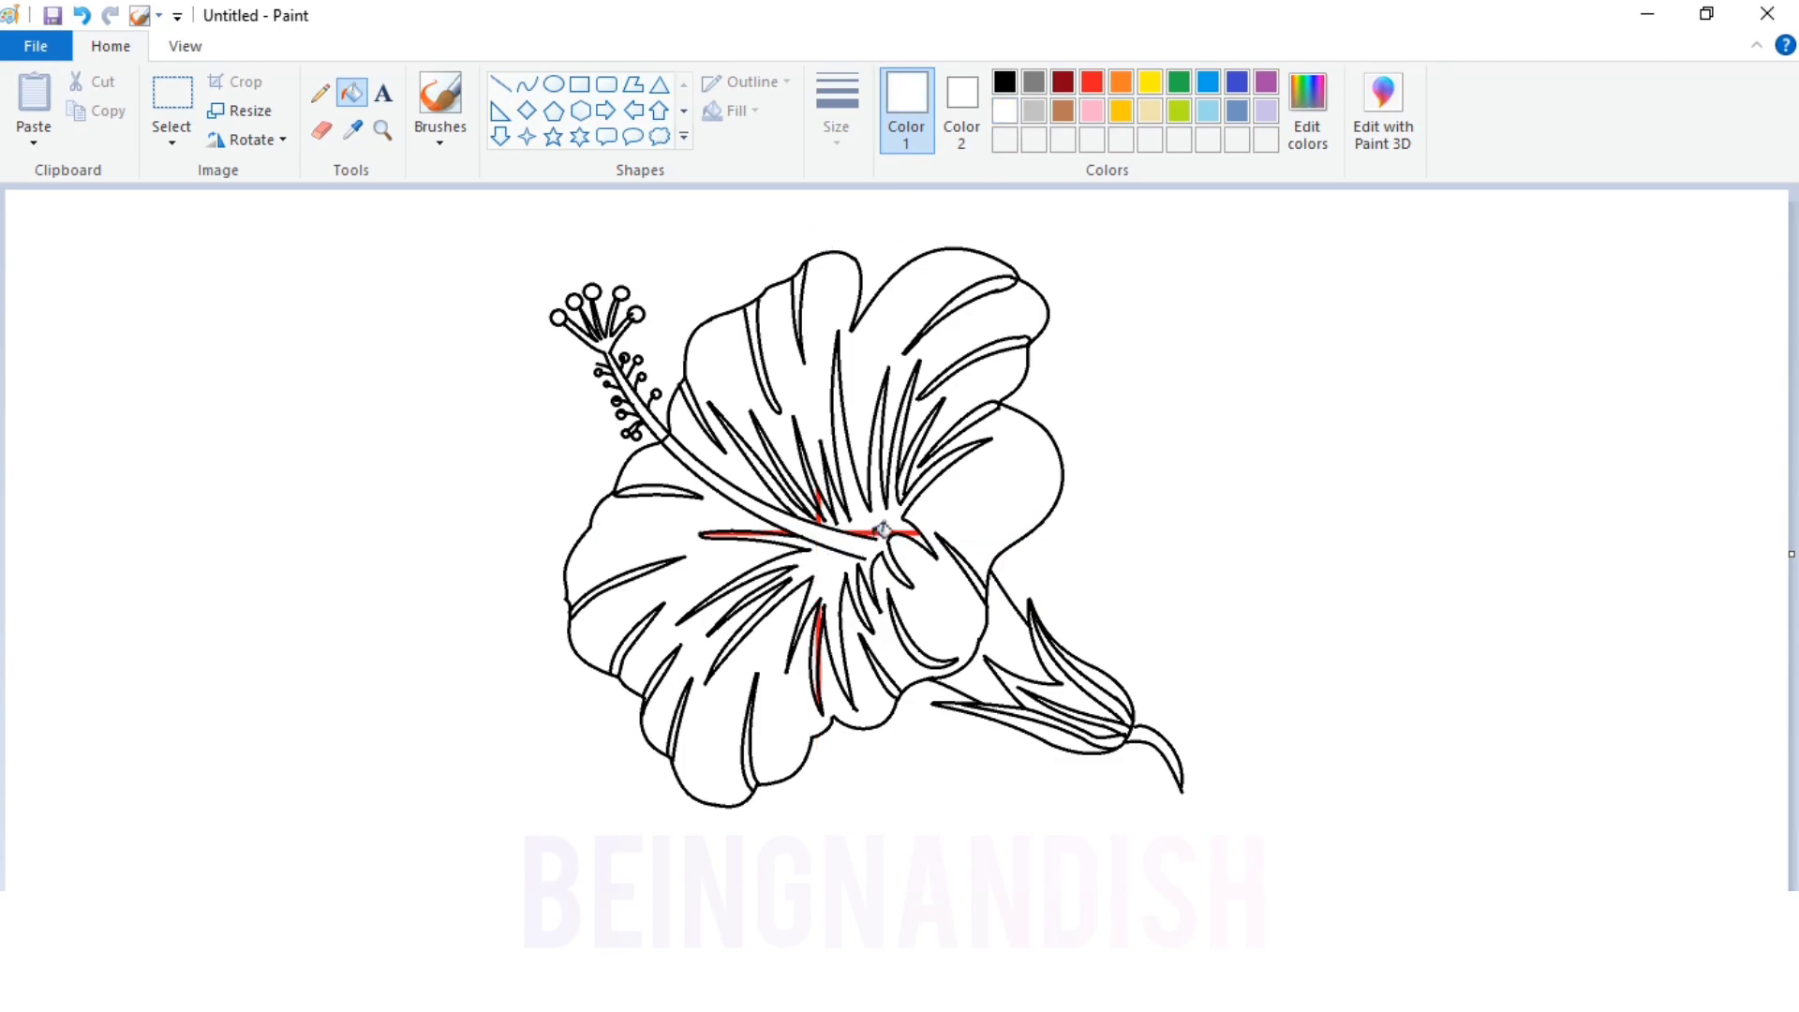
# Fill the remaining red guide slivers inside the veins near the flower's centre with white.
pyautogui.click(186, 46)
pyautogui.click(33, 93)
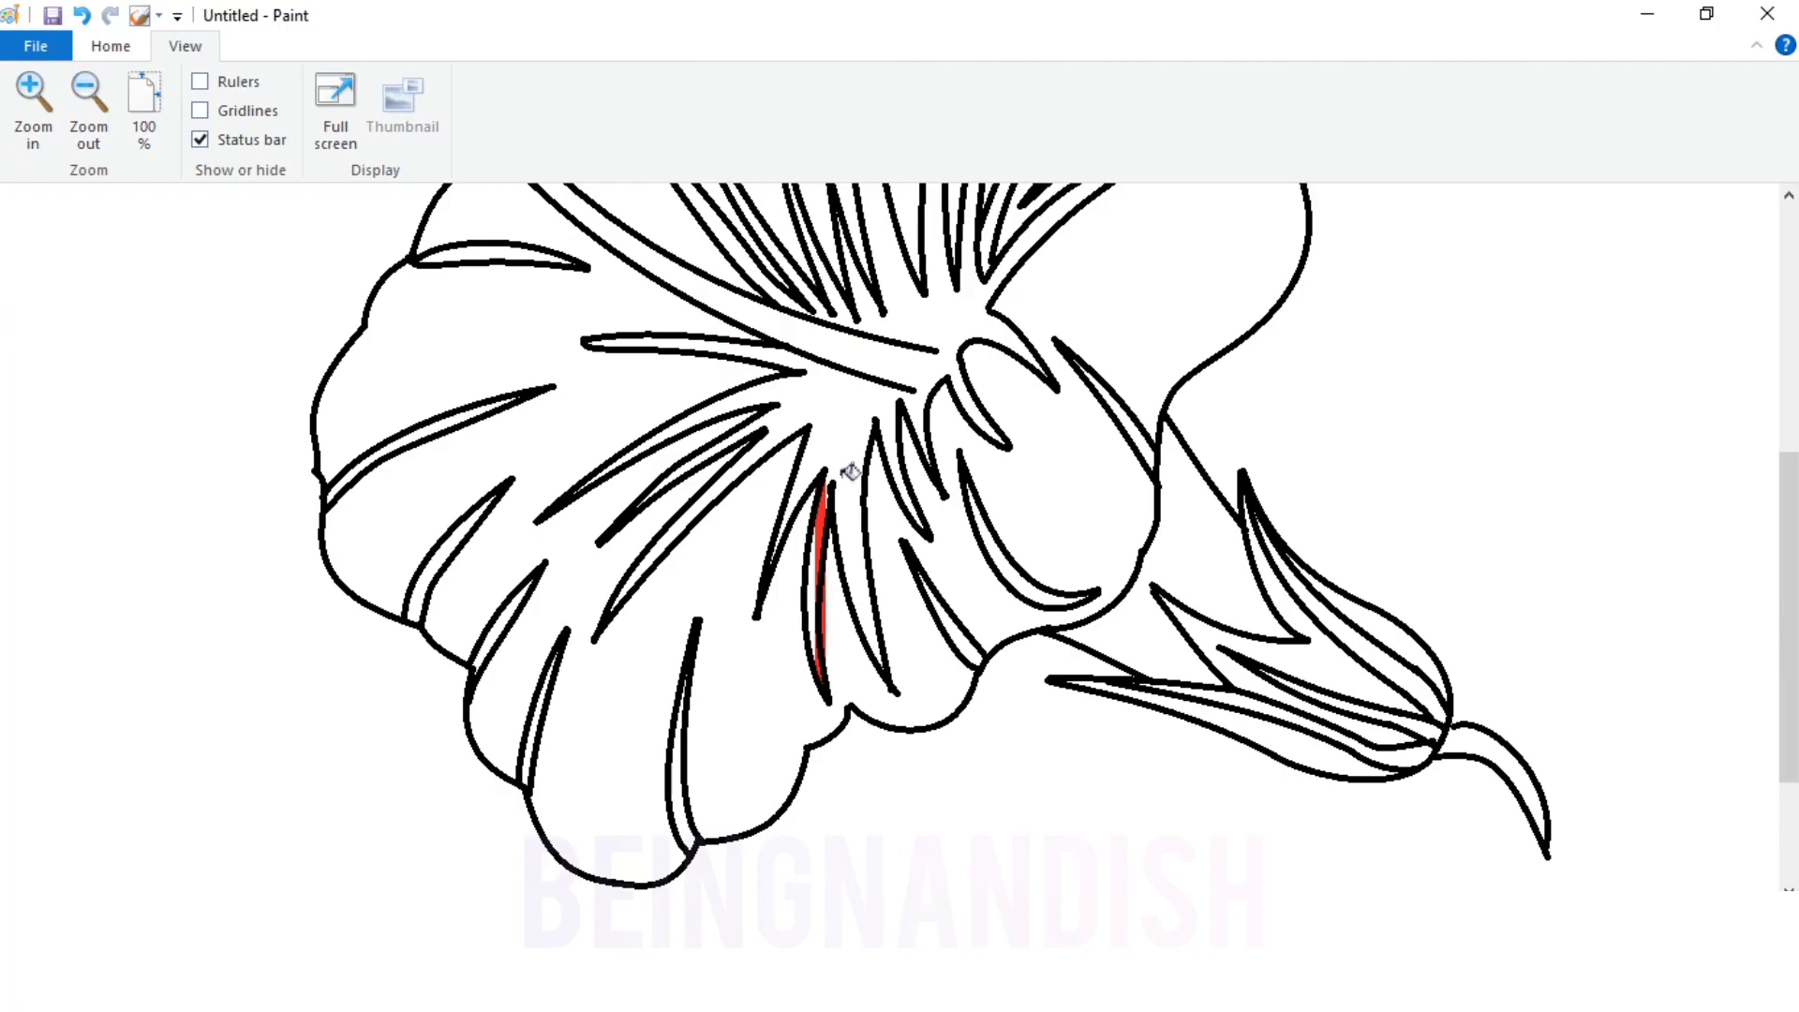
pyautogui.click(825, 614)
pyautogui.click(819, 654)
pyautogui.hotkey('ctrl', 'z')
pyautogui.click(88, 93)
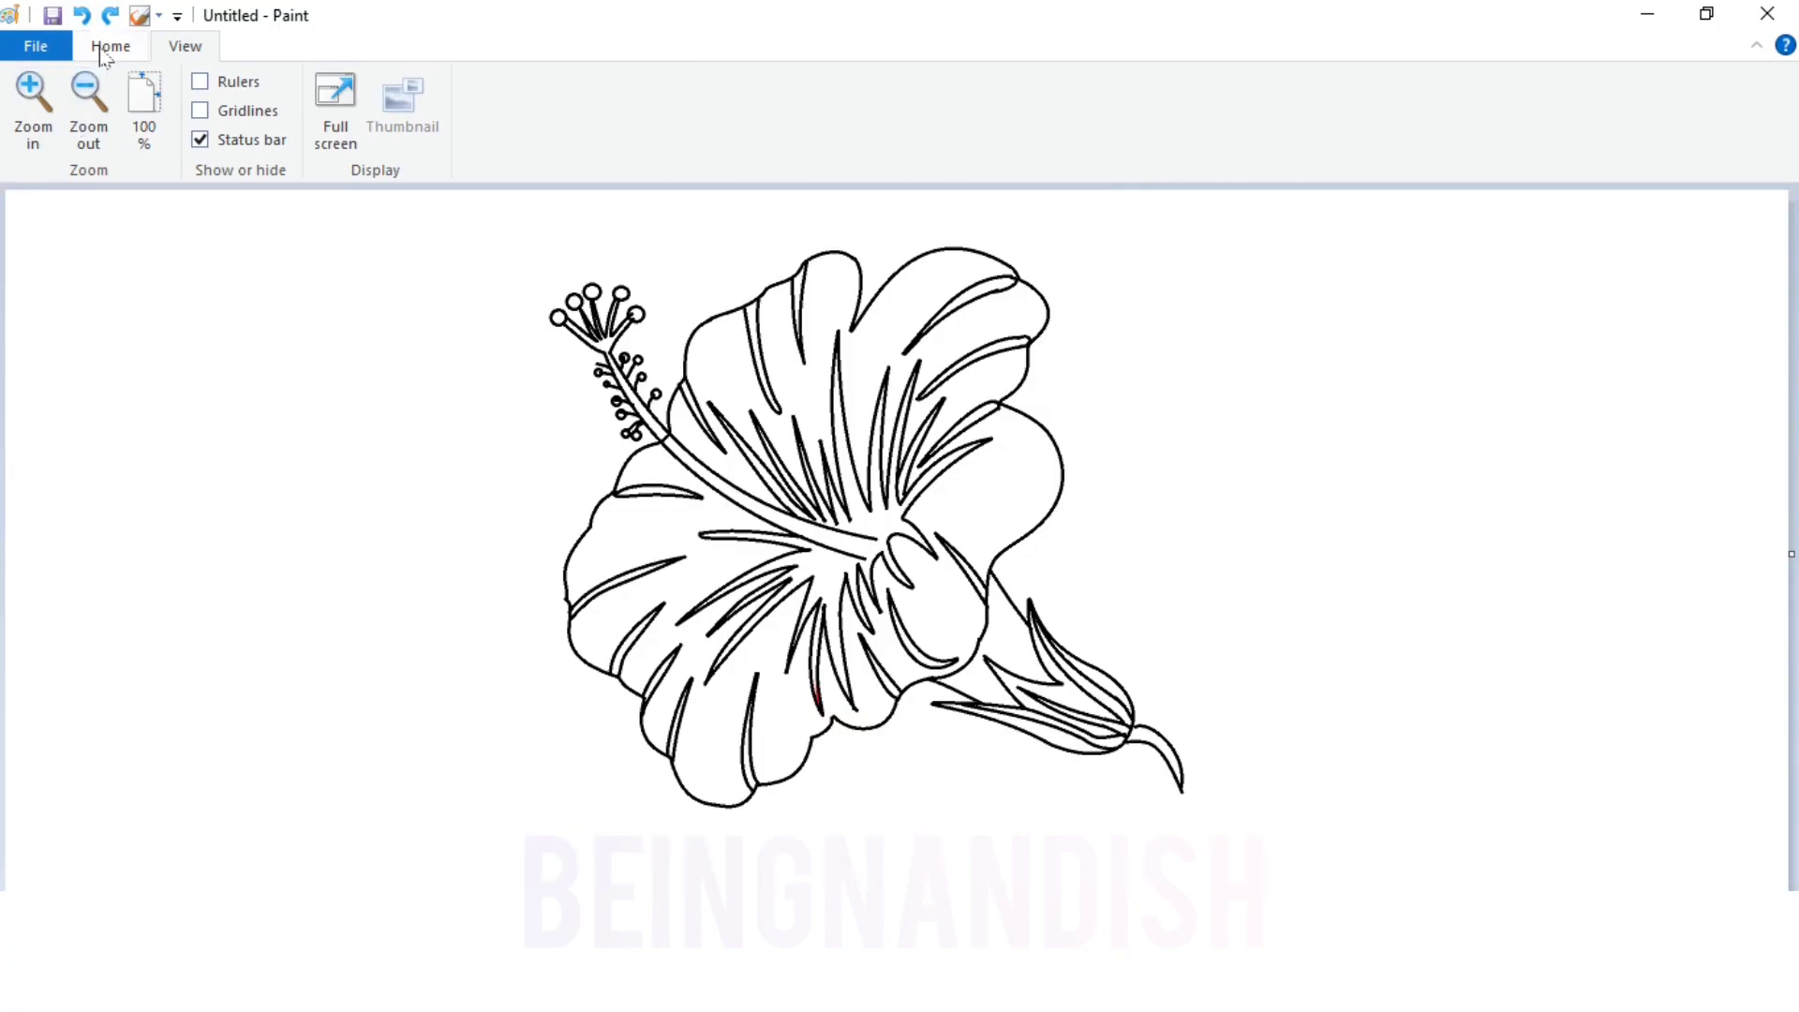
# Add a near-black custom colour and fill the pistil, its tip ovals, the flower's centre and the left-hand folds with it.
pyautogui.click(111, 45)
pyautogui.click(1309, 129)
pyautogui.click(650, 667)
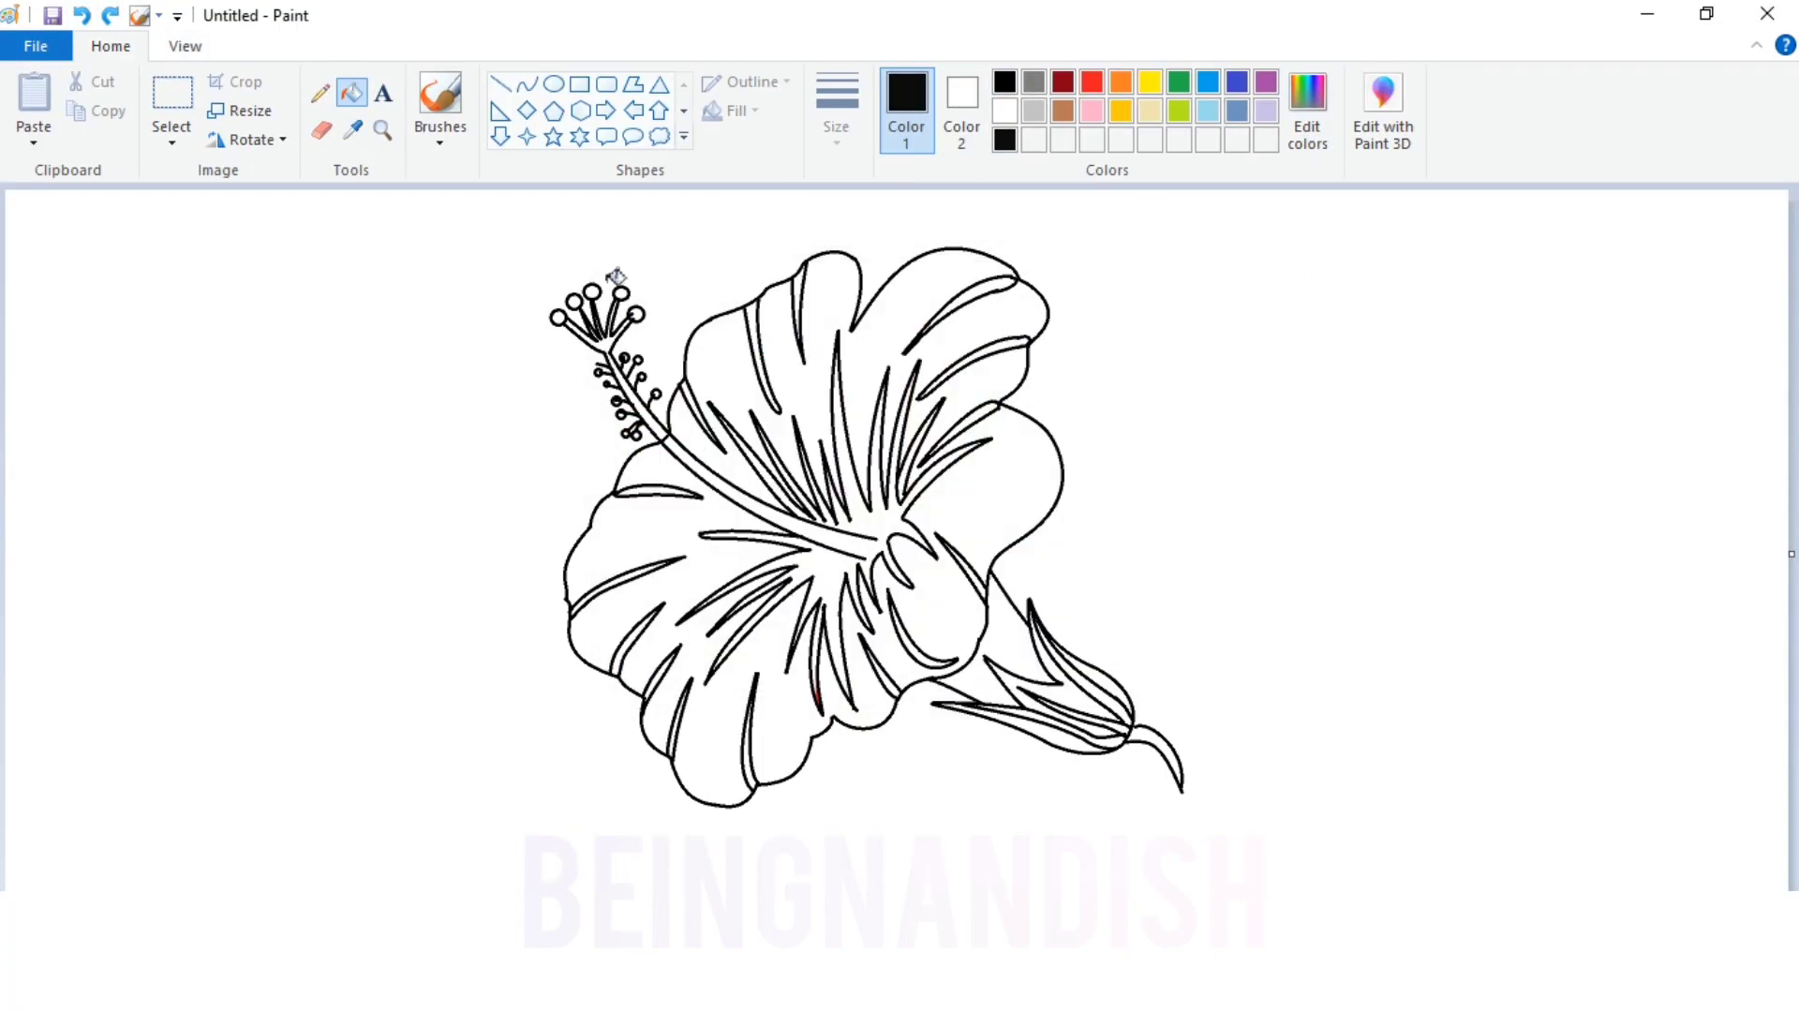
pyautogui.click(617, 289)
pyautogui.click(637, 314)
pyautogui.click(626, 375)
pyautogui.click(692, 479)
pyautogui.click(761, 454)
pyautogui.click(687, 424)
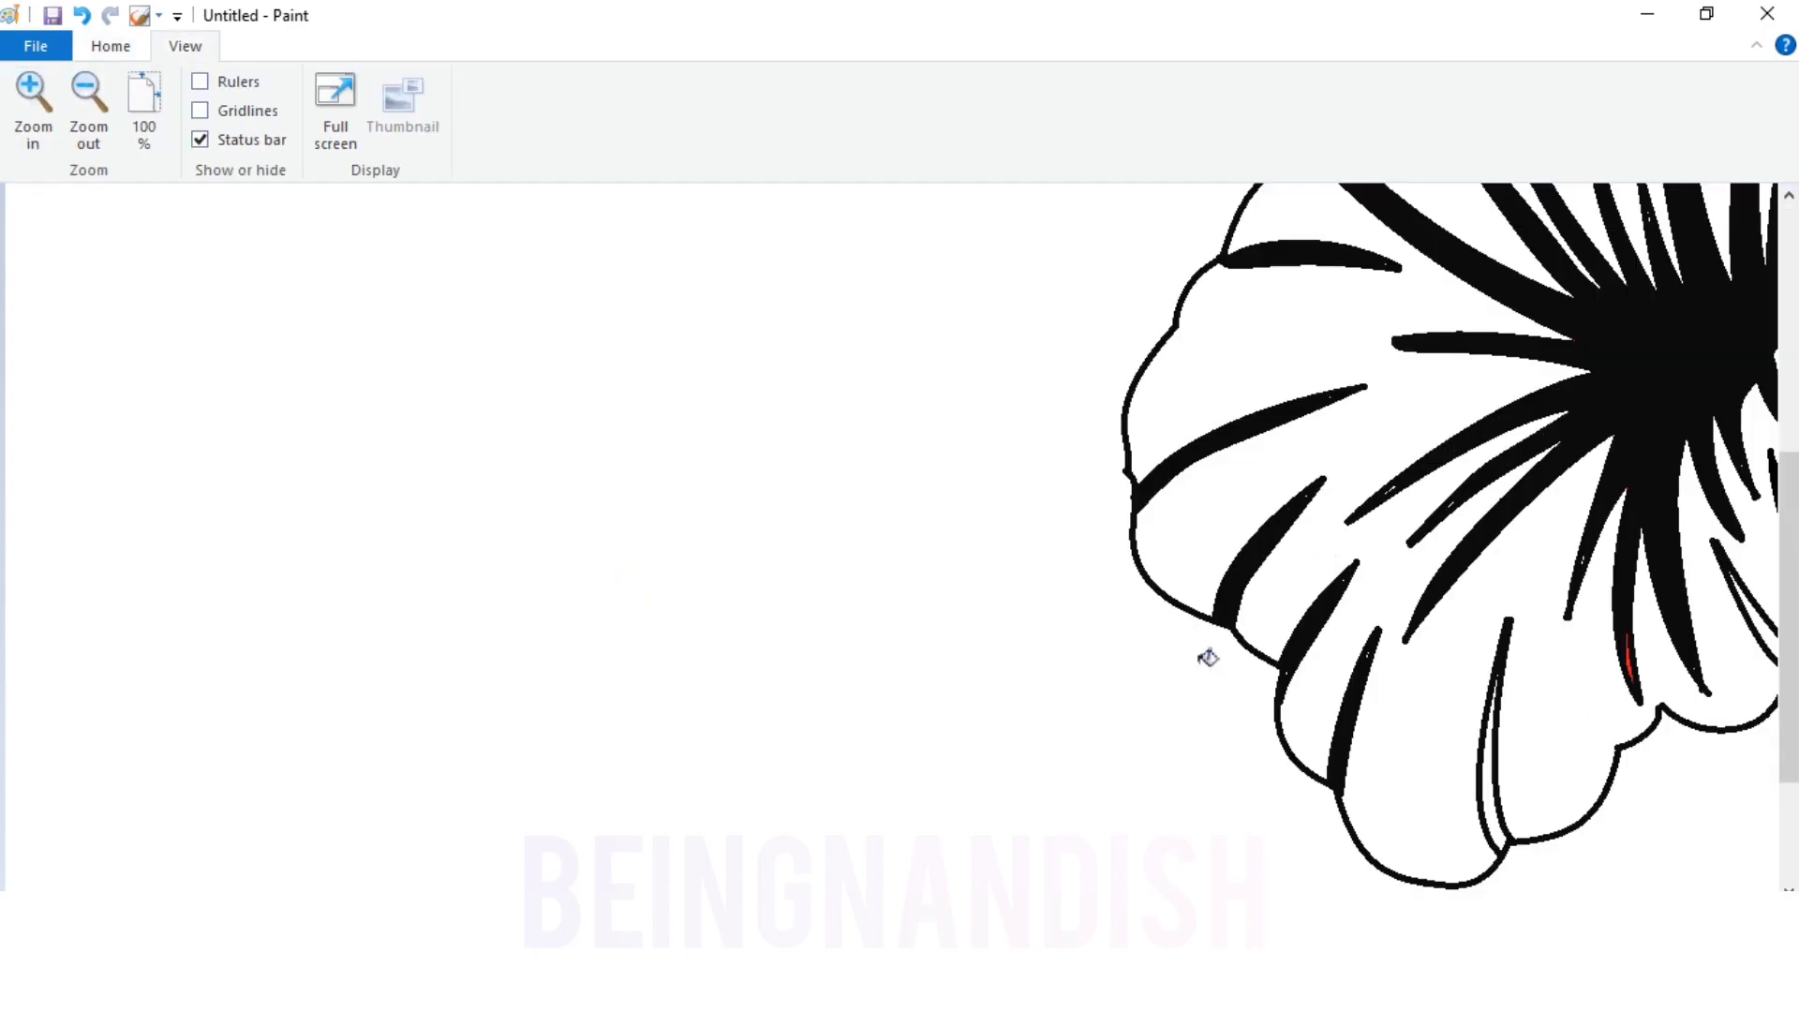
# Fill the two long curved folds in the upper-right petal with near-black.
pyautogui.hscroll(5, 1124, 655)
pyautogui.scroll(4, 1325, 424)
pyautogui.click(1325, 424)
pyautogui.click(1326, 548)
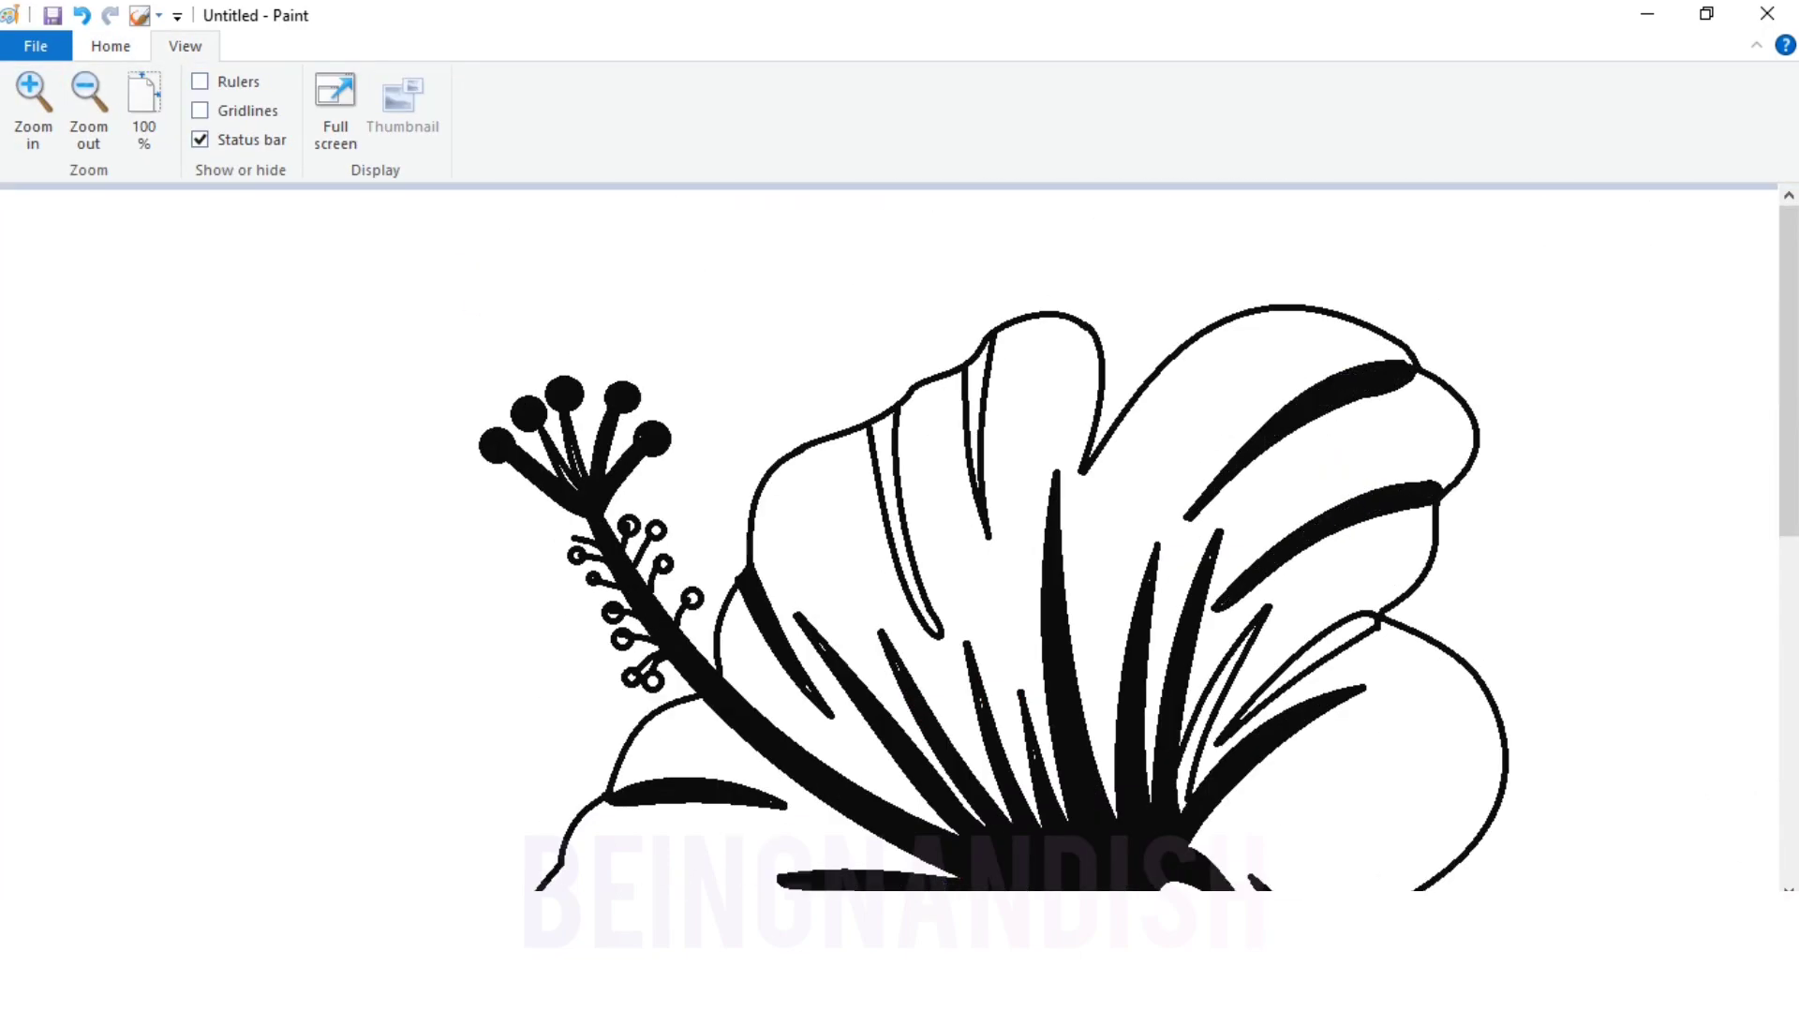
# Fill the upper-left petal's folds, the remaining right-hand folds and veins, and the pistil's small ovals with near-black.
pyautogui.scroll(-2, 1326, 548)
pyautogui.hscroll(5, 1326, 548)
pyautogui.click(454, 347)
pyautogui.click(525, 272)
pyautogui.click(858, 487)
pyautogui.click(759, 562)
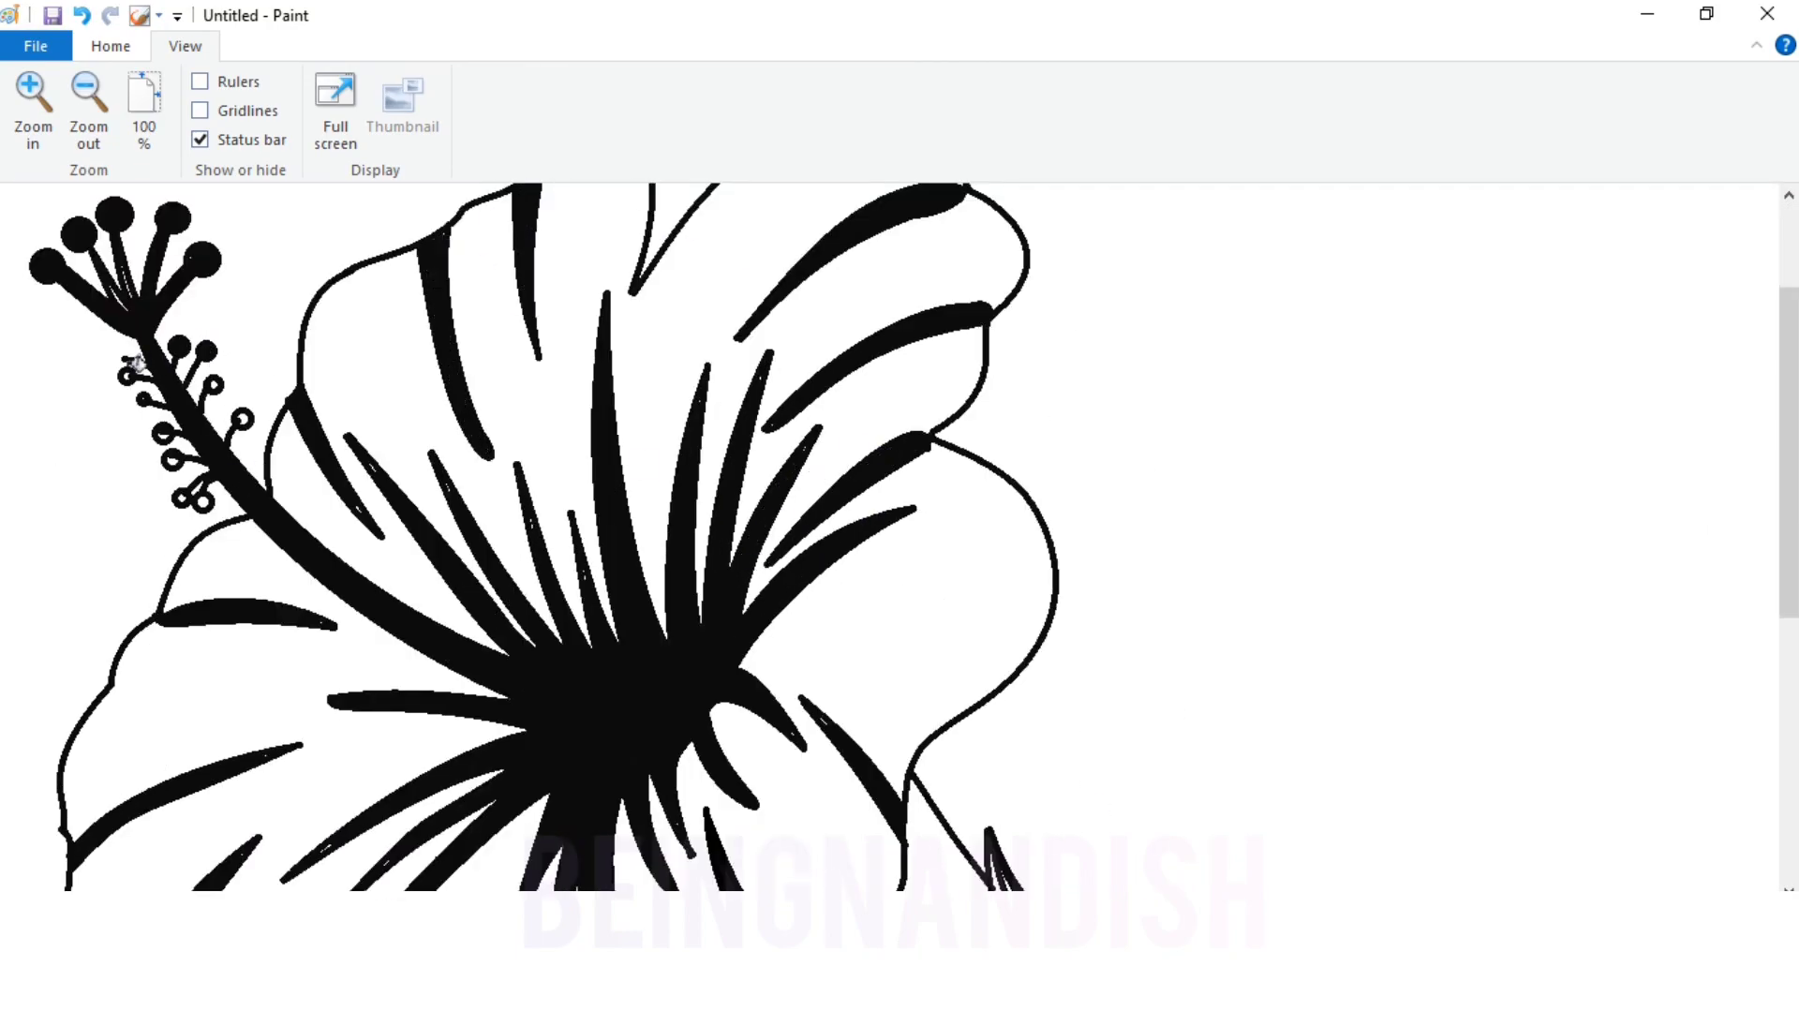
pyautogui.click(199, 497)
# Fill the narrow fold shapes inside the calyx with near-black.
pyautogui.scroll(-6, 739, 627)
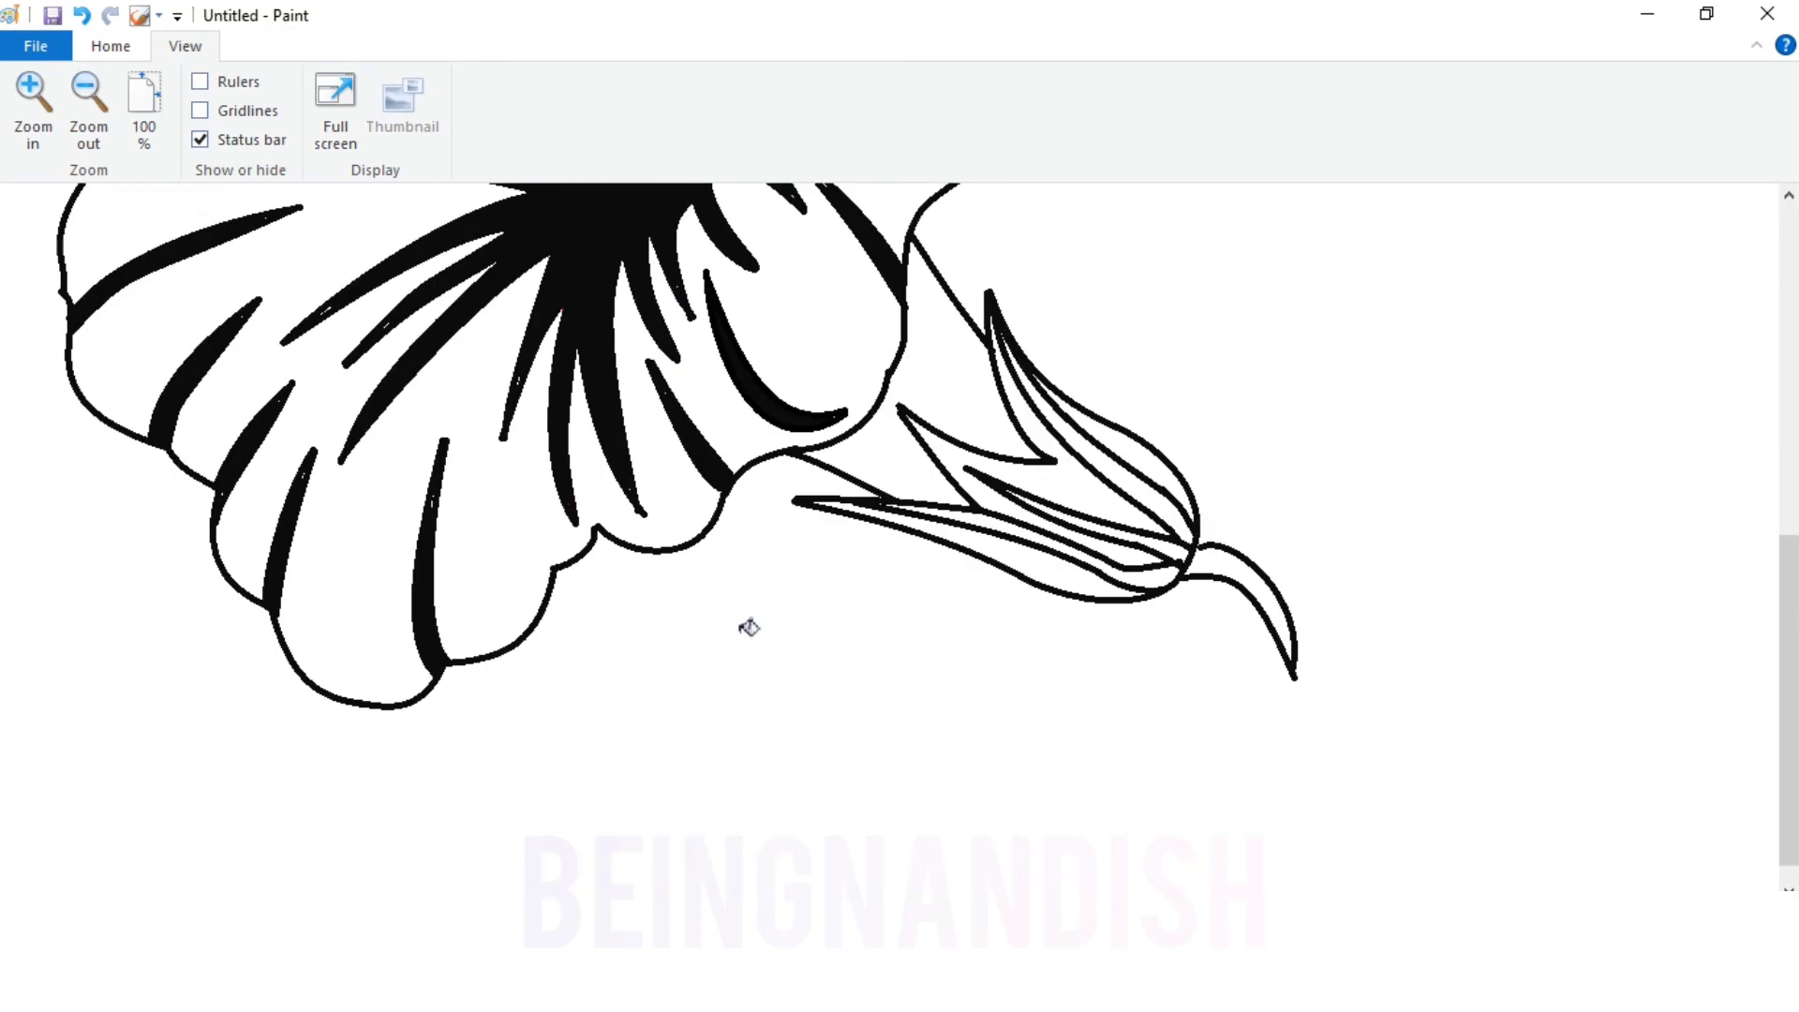
pyautogui.scroll(2, 739, 627)
pyautogui.click(1050, 675)
pyautogui.click(1078, 722)
pyautogui.click(88, 108)
# Fill the calyx's remaining sepal areas and the stem with near-black, leaving the flower tube white.
pyautogui.click(110, 47)
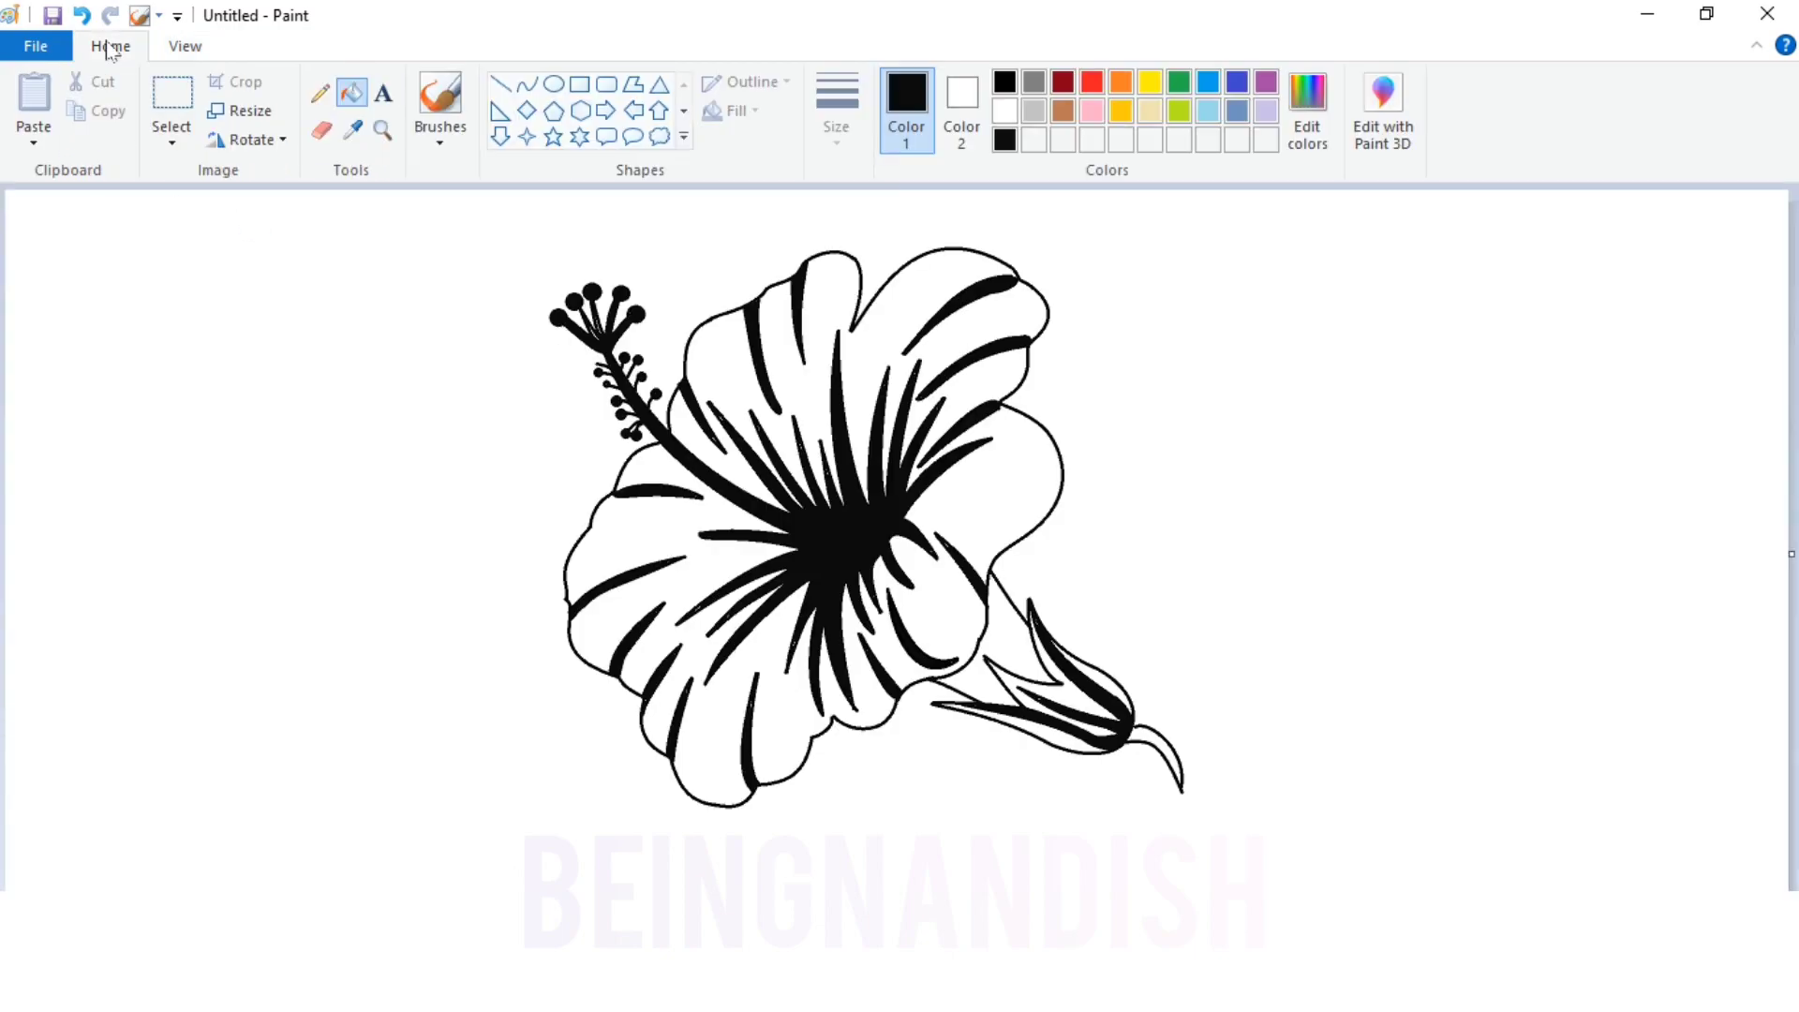
pyautogui.click(995, 600)
pyautogui.click(82, 16)
pyautogui.click(1068, 722)
pyautogui.click(1092, 680)
pyautogui.click(1031, 726)
pyautogui.click(1161, 741)
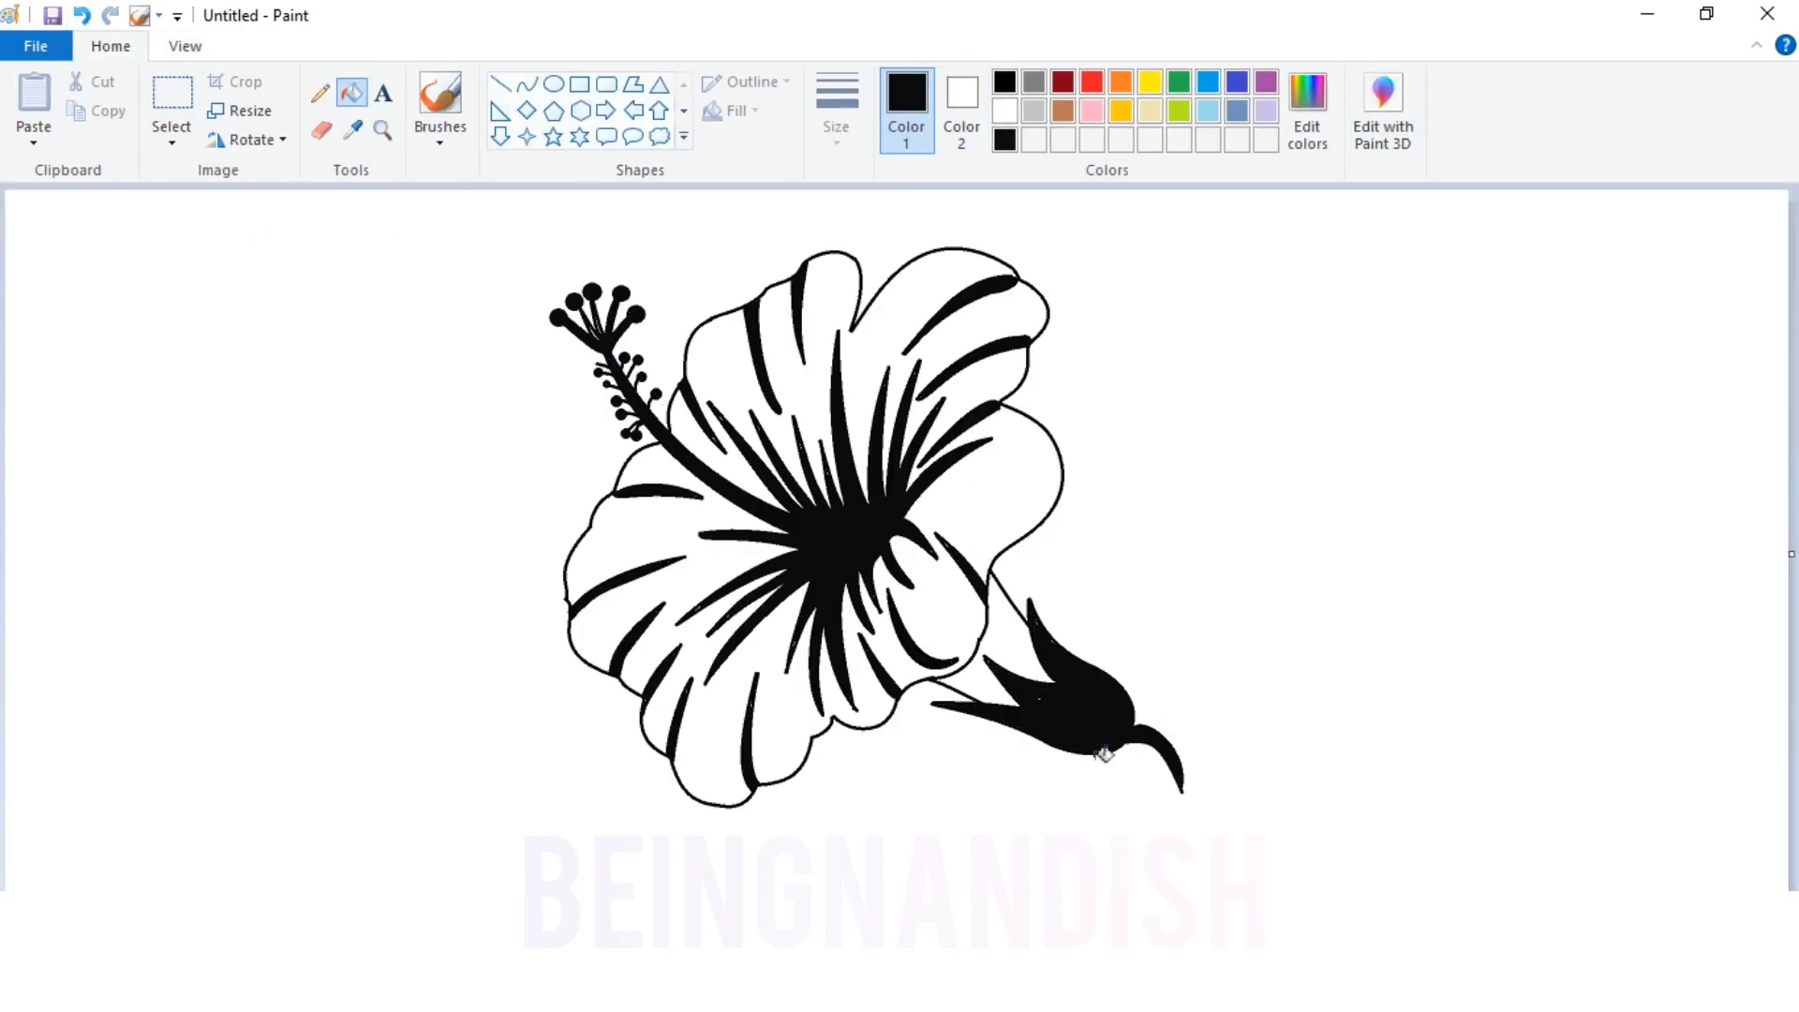
# Add a custom red based on the palette red and fill the petals and the flower tube with it.
pyautogui.click(1093, 83)
pyautogui.click(1307, 111)
pyautogui.click(987, 666)
pyautogui.click(646, 666)
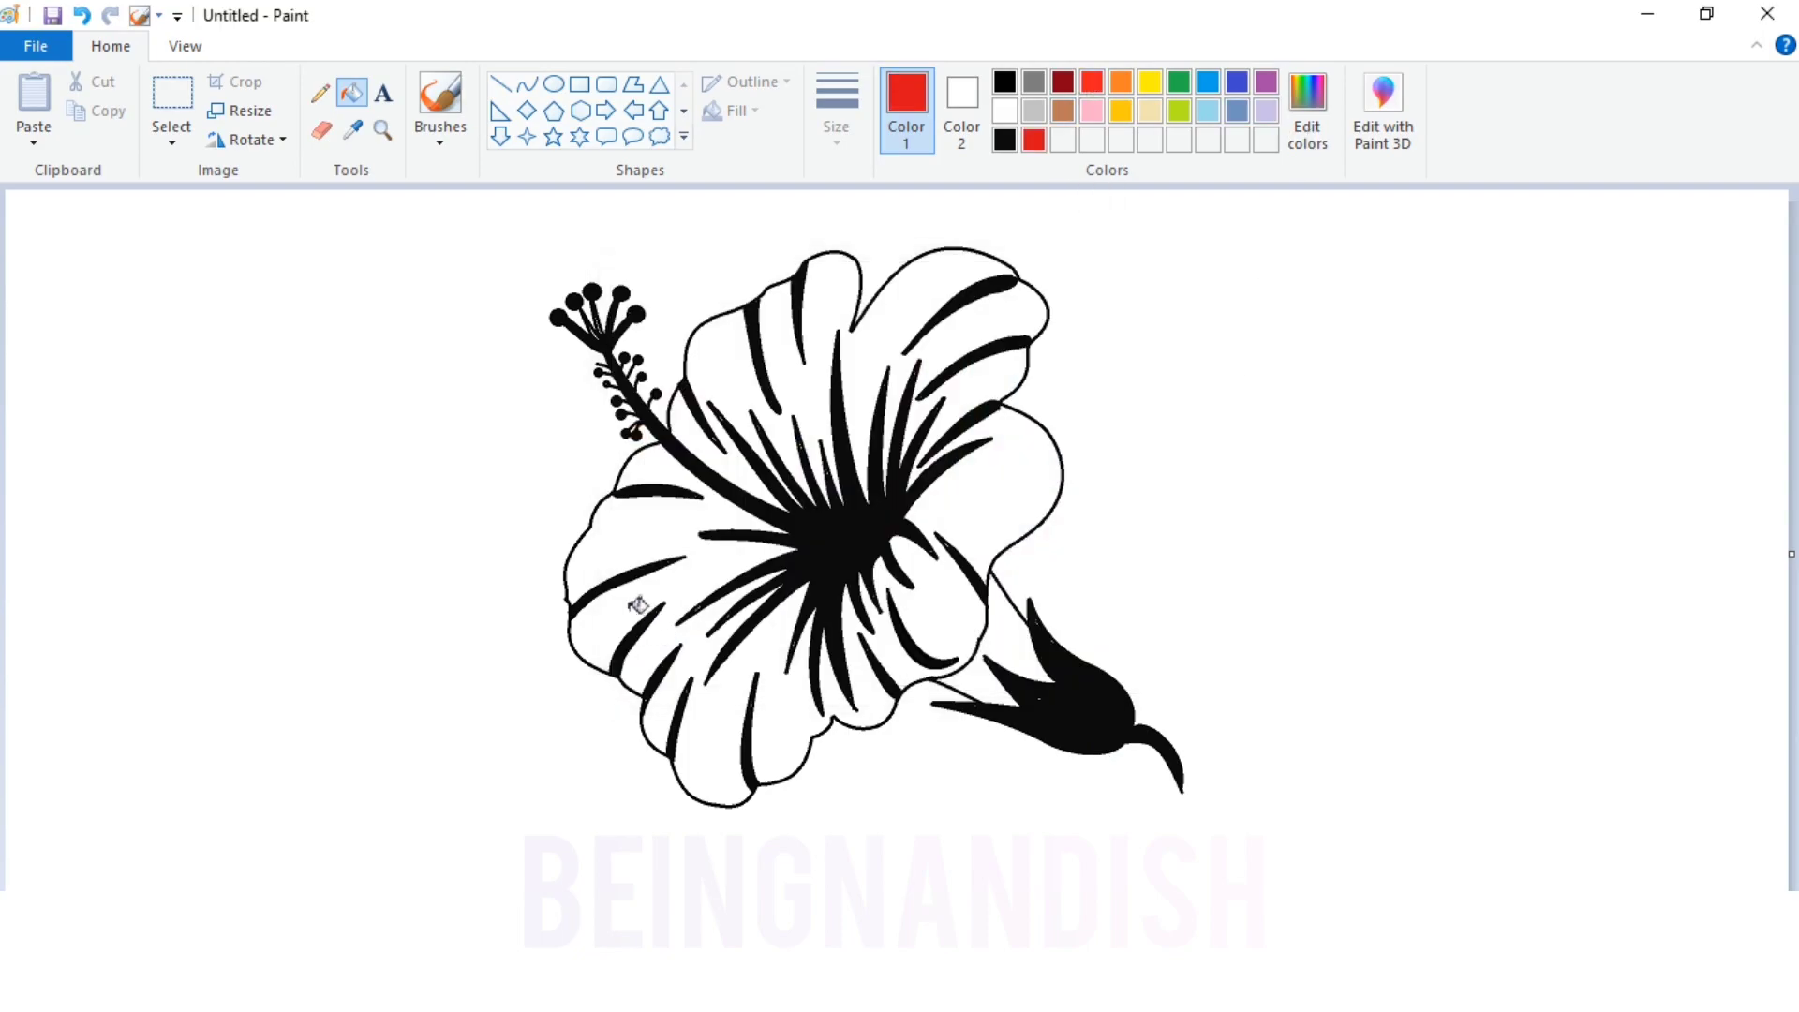
pyautogui.click(630, 603)
pyautogui.click(1006, 618)
# Try a darker custom red as the fill for the flower's black centre and veins.
pyautogui.click(1307, 111)
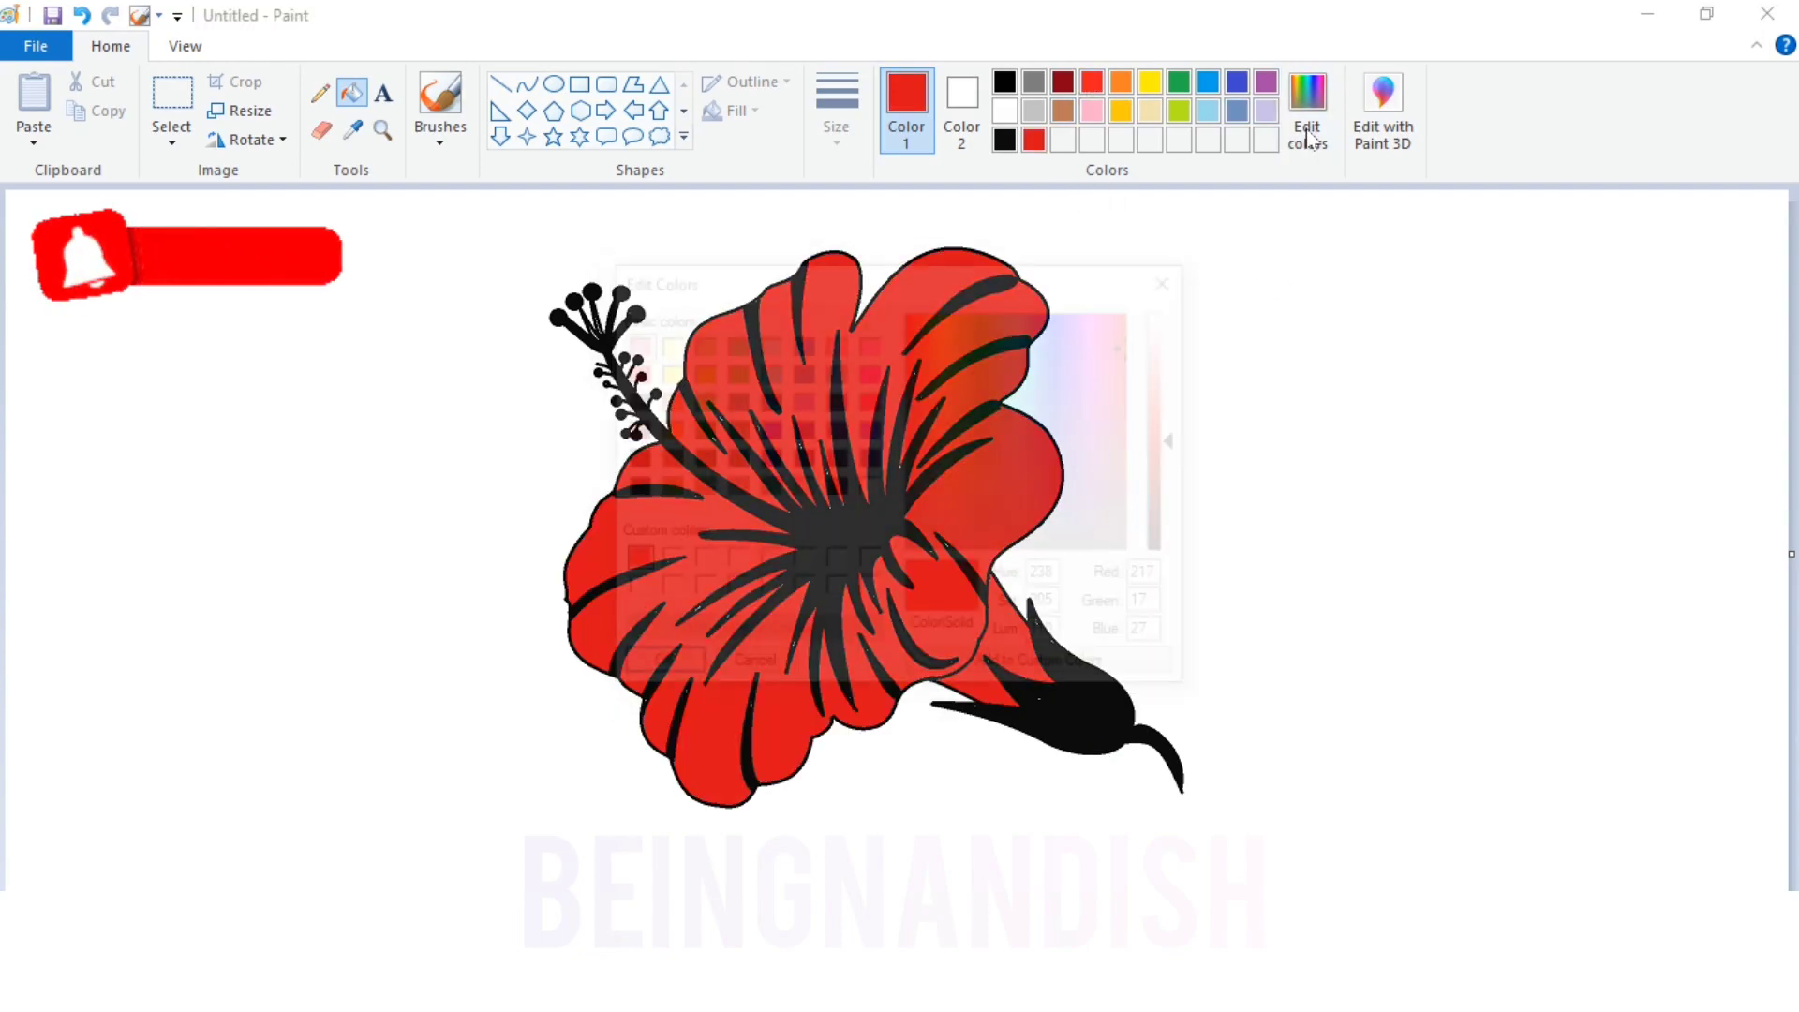
pyautogui.click(1183, 473)
pyautogui.click(1046, 668)
pyautogui.click(656, 668)
pyautogui.click(813, 555)
pyautogui.click(82, 16)
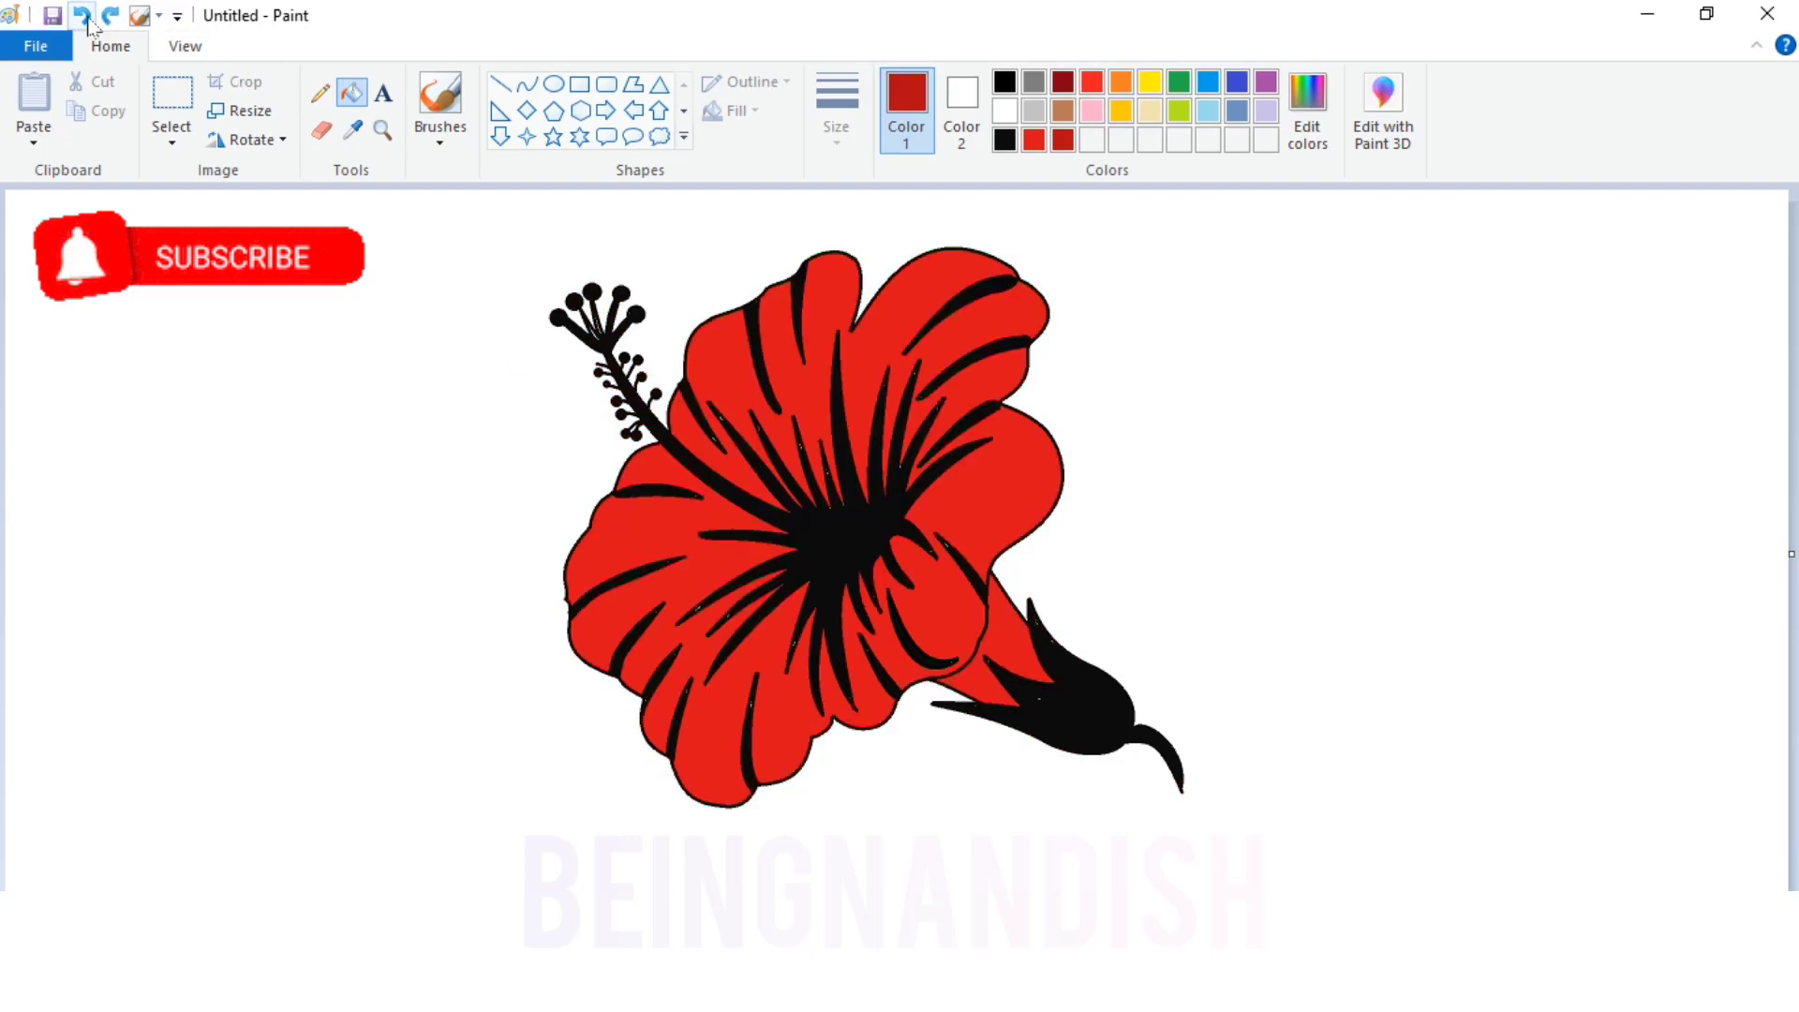
# Add pure red (Red 255, Green 0, Blue 0) to the custom colours and fill the petals with it.
pyautogui.click(1293, 141)
pyautogui.click(1046, 668)
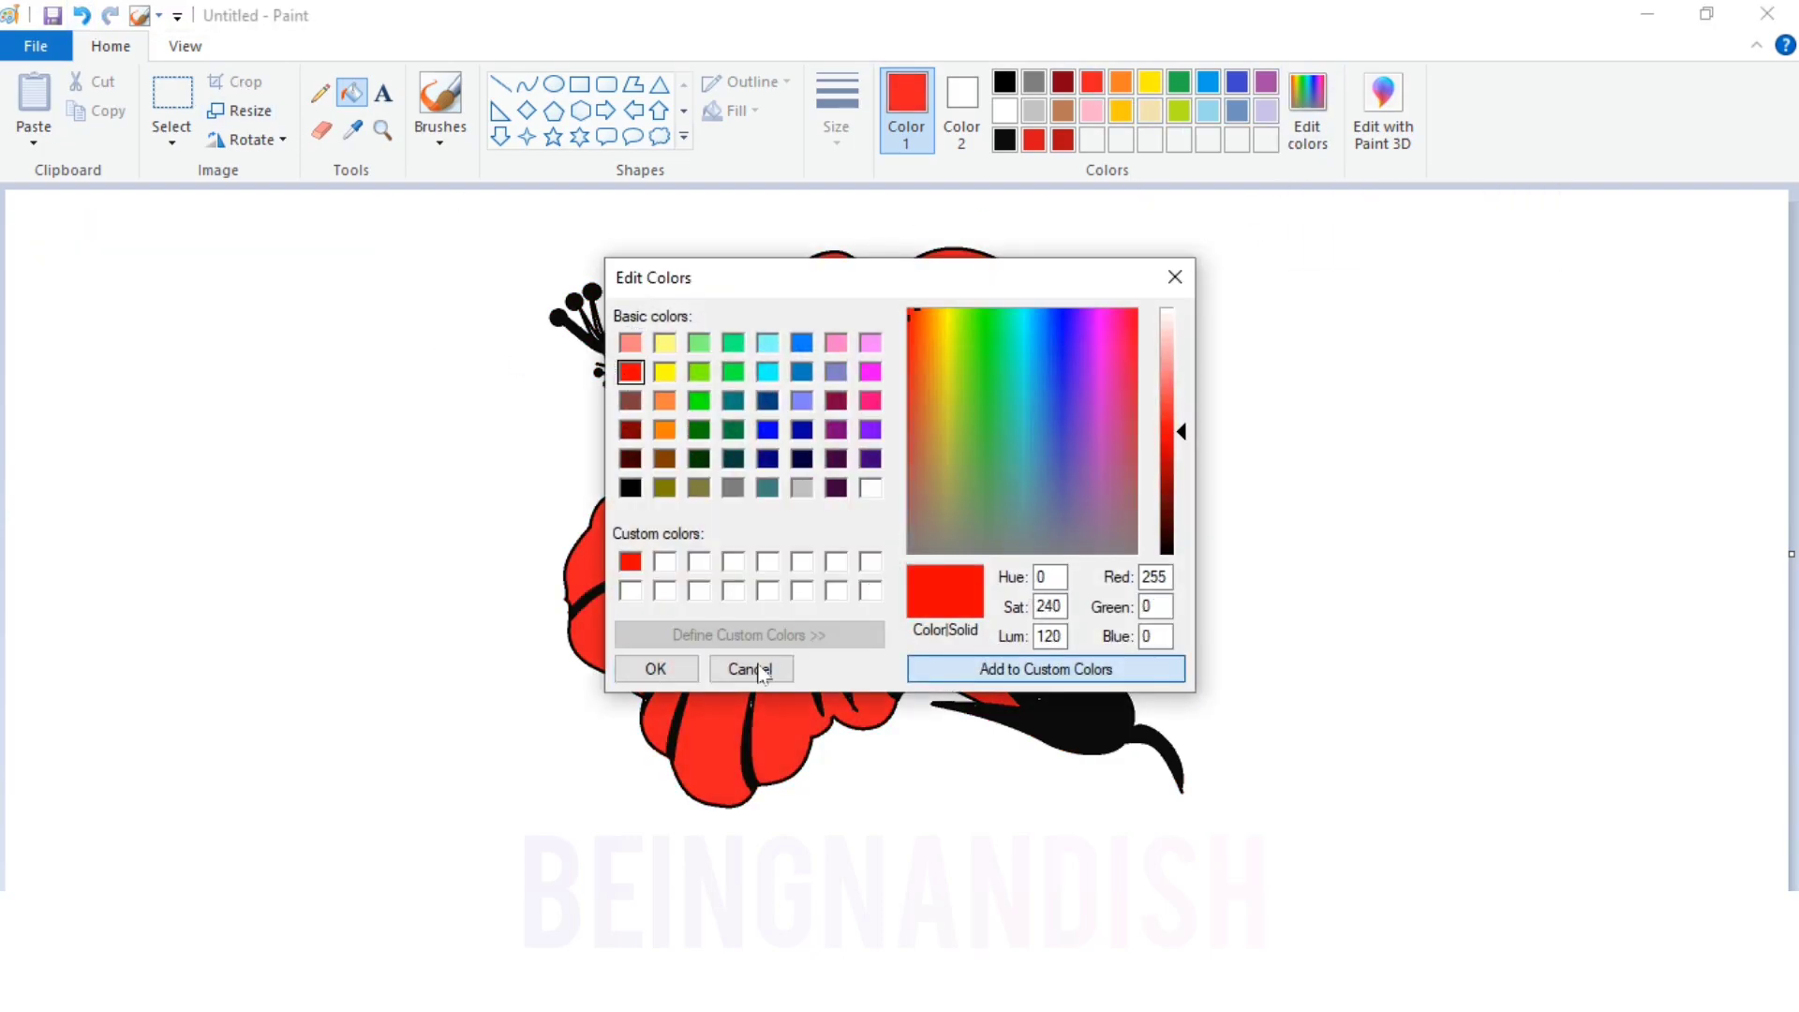
pyautogui.click(656, 668)
pyautogui.click(619, 611)
# Try a slightly darker shade of the pure red on the flower's centre and the pistil.
pyautogui.click(1308, 111)
pyautogui.click(1183, 469)
pyautogui.click(1045, 669)
pyautogui.click(656, 668)
pyautogui.click(840, 526)
pyautogui.click(81, 16)
pyautogui.click(605, 335)
pyautogui.click(81, 16)
# Add a deeper dark red to the custom colours as the current drawing colour.
pyautogui.click(1308, 110)
pyautogui.click(1171, 466)
pyautogui.click(1046, 663)
pyautogui.click(663, 662)
# Draw green curves along the inner edges of the calyx's upper and lowest sepals.
pyautogui.click(184, 46)
pyautogui.click(32, 100)
pyautogui.scroll(-3, 844, 515)
pyautogui.click(110, 46)
pyautogui.click(1179, 81)
pyautogui.click(527, 84)
pyautogui.moveTo(926, 469); pyautogui.dragTo(937, 565)
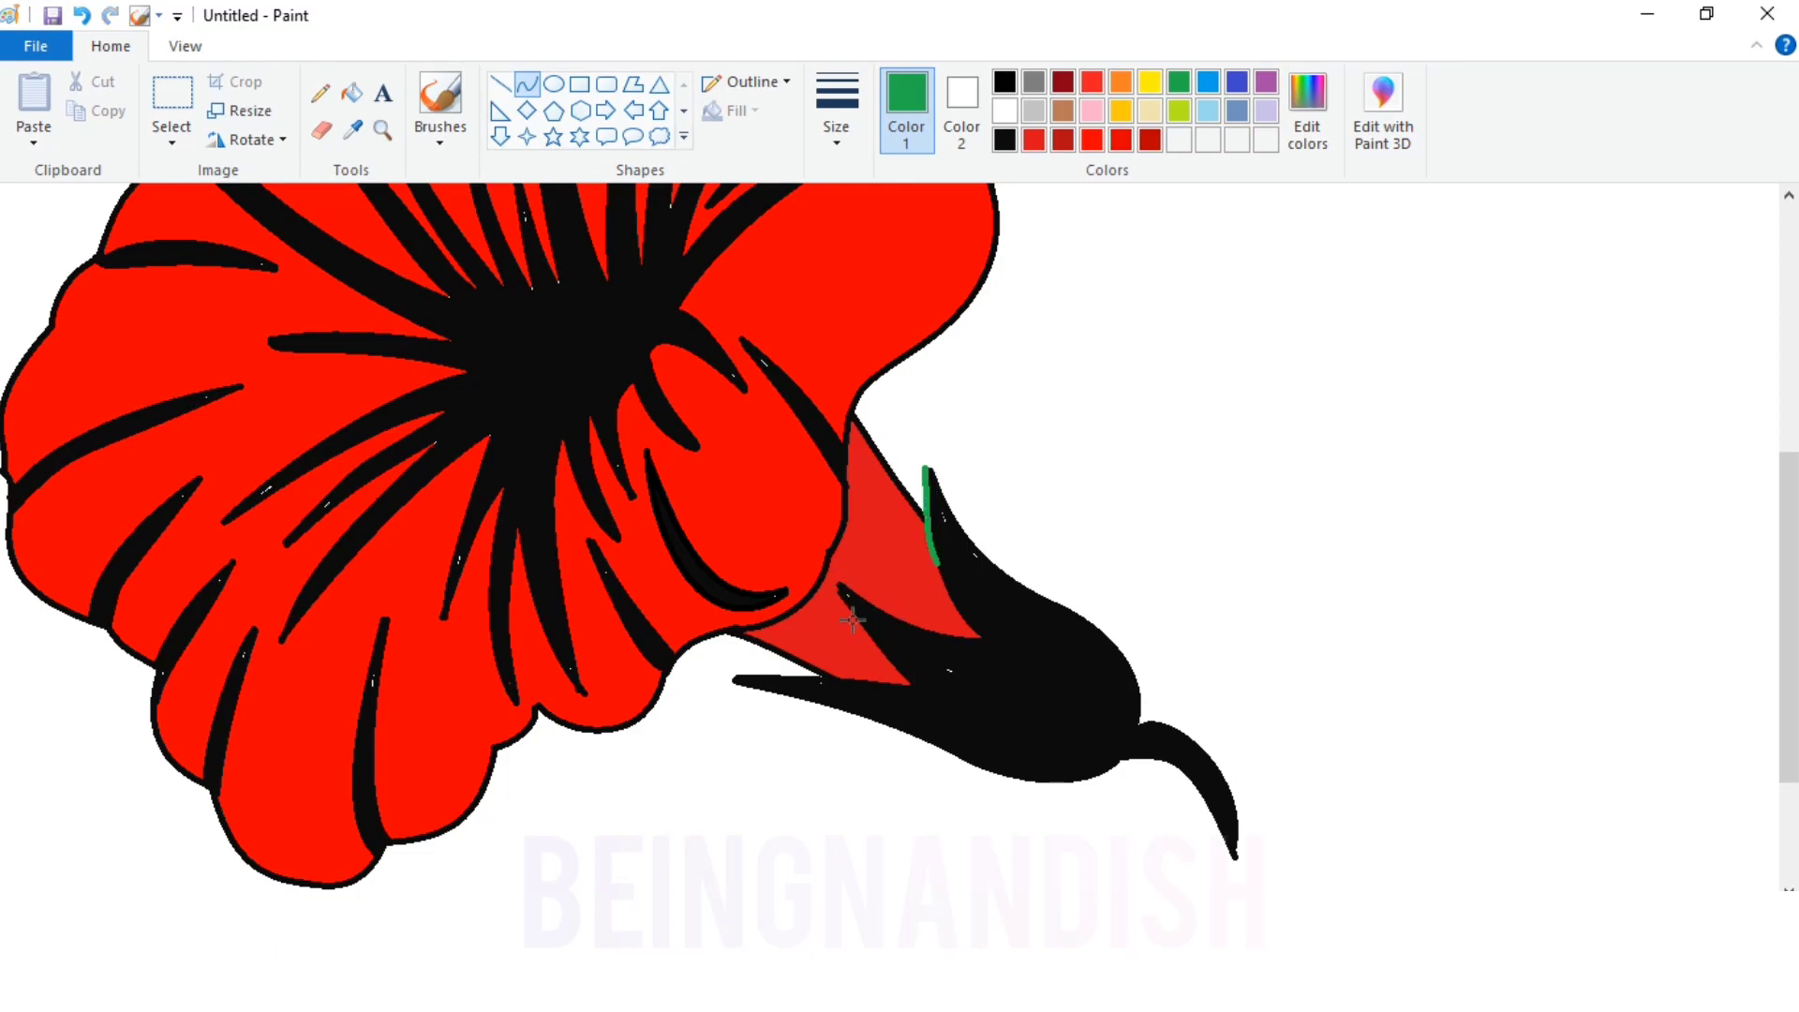
# Fill the flower's black centre, veins and outline, and the flower tube, with the custom dark red.
pyautogui.click(1150, 140)
pyautogui.click(352, 92)
pyautogui.click(497, 309)
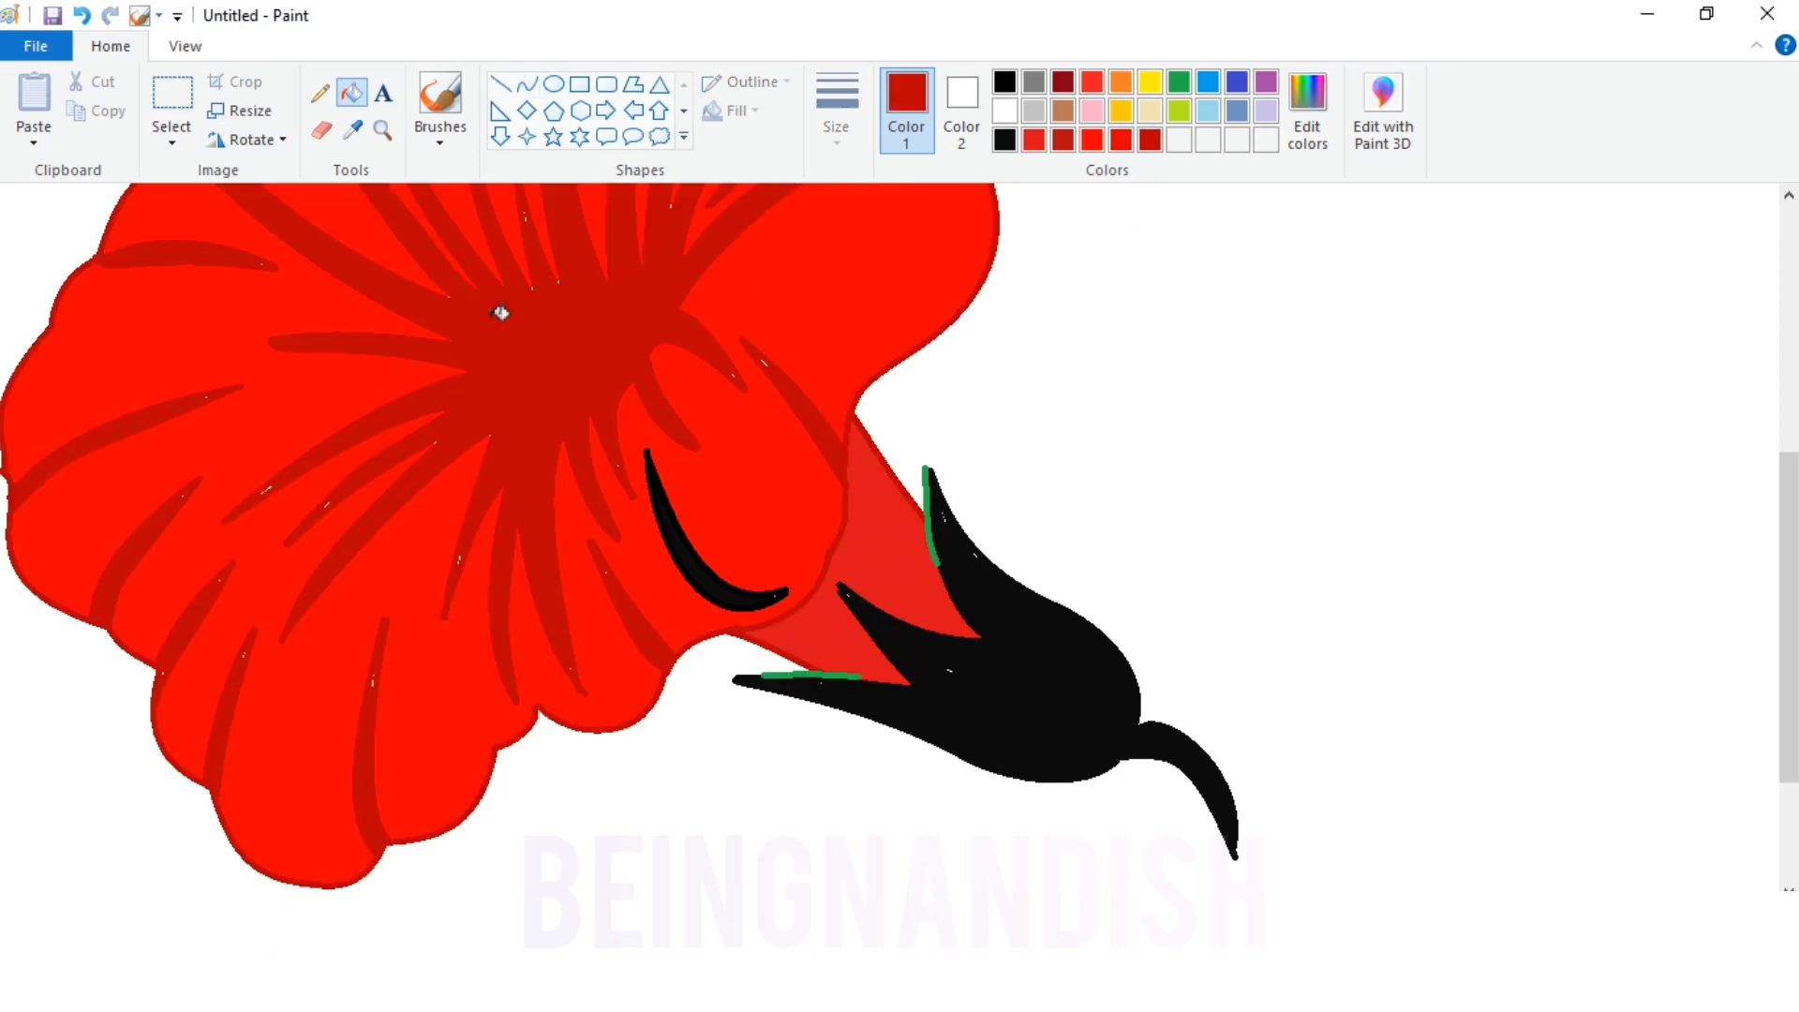
pyautogui.click(862, 525)
pyautogui.click(82, 16)
pyautogui.click(877, 506)
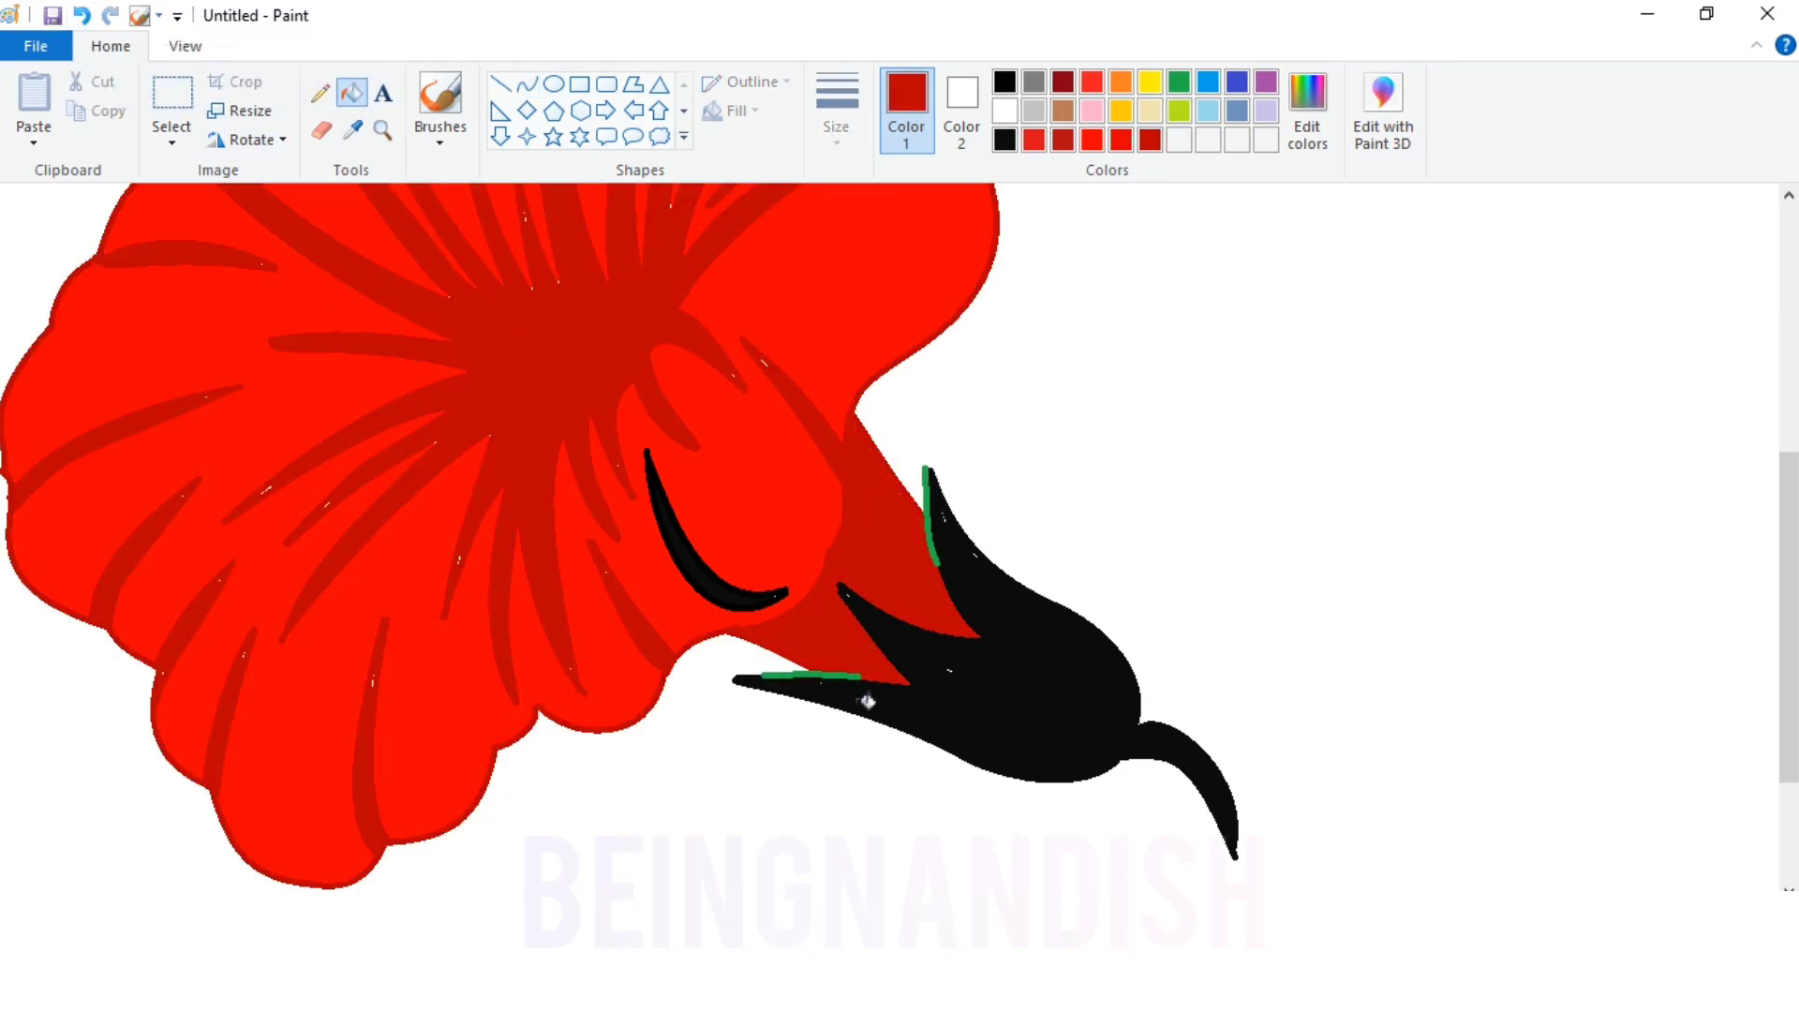
# Fill the calyx and stem with green, darkening it to a custom green shade.
pyautogui.click(1179, 81)
pyautogui.click(1031, 675)
pyautogui.click(1308, 112)
pyautogui.click(1182, 468)
pyautogui.click(1052, 666)
pyautogui.click(642, 666)
# Fill the black crescent fold in the lower-right petal with the custom dark red.
pyautogui.click(184, 46)
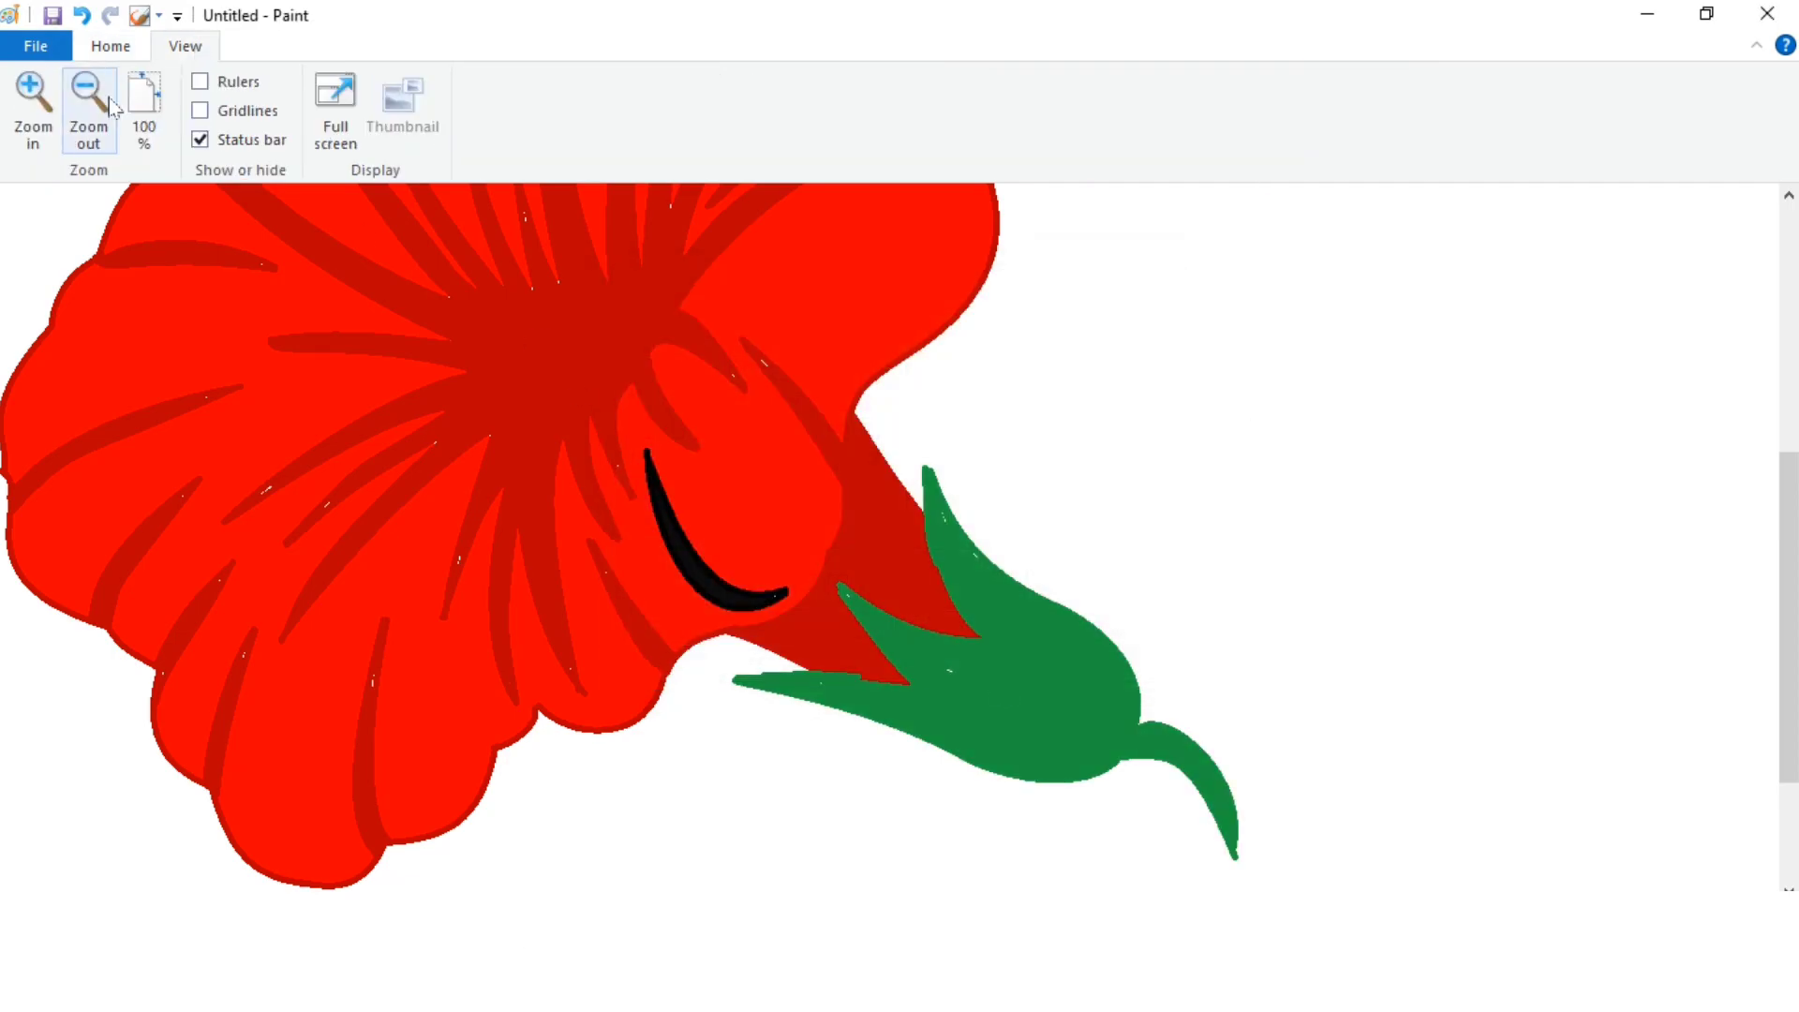
pyautogui.click(89, 103)
pyautogui.click(110, 46)
pyautogui.click(1150, 140)
pyautogui.click(914, 621)
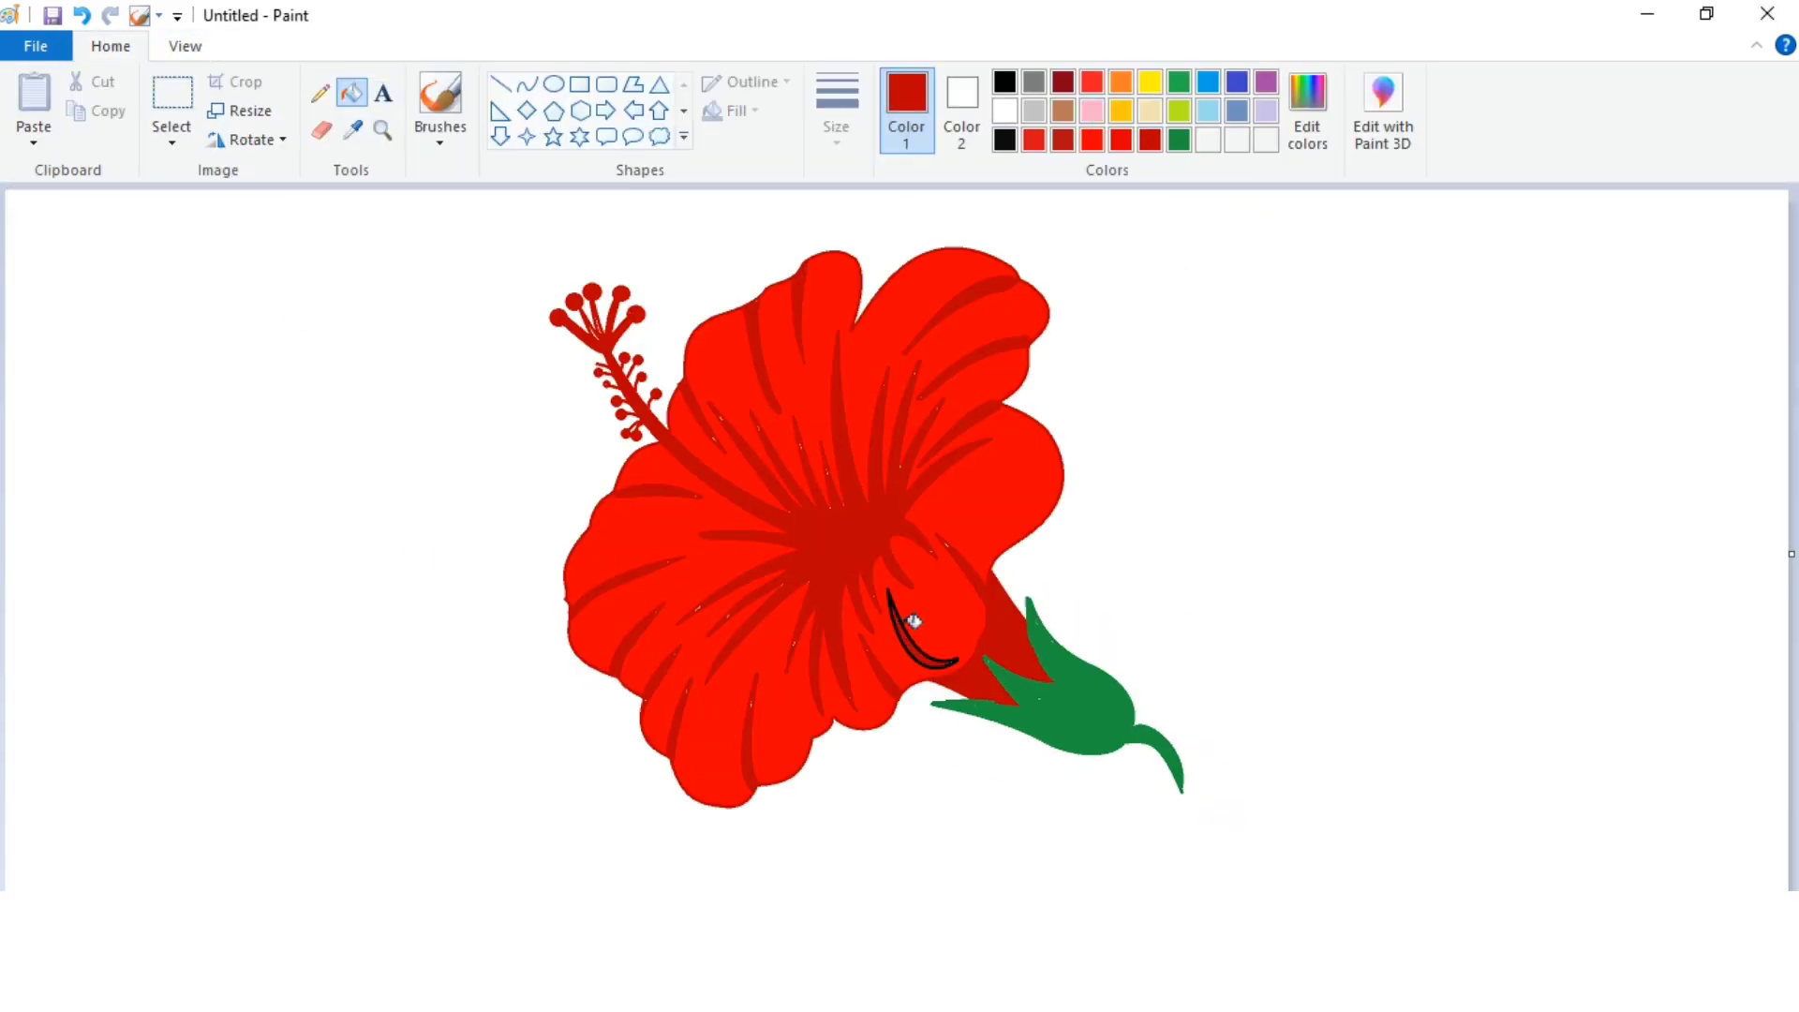